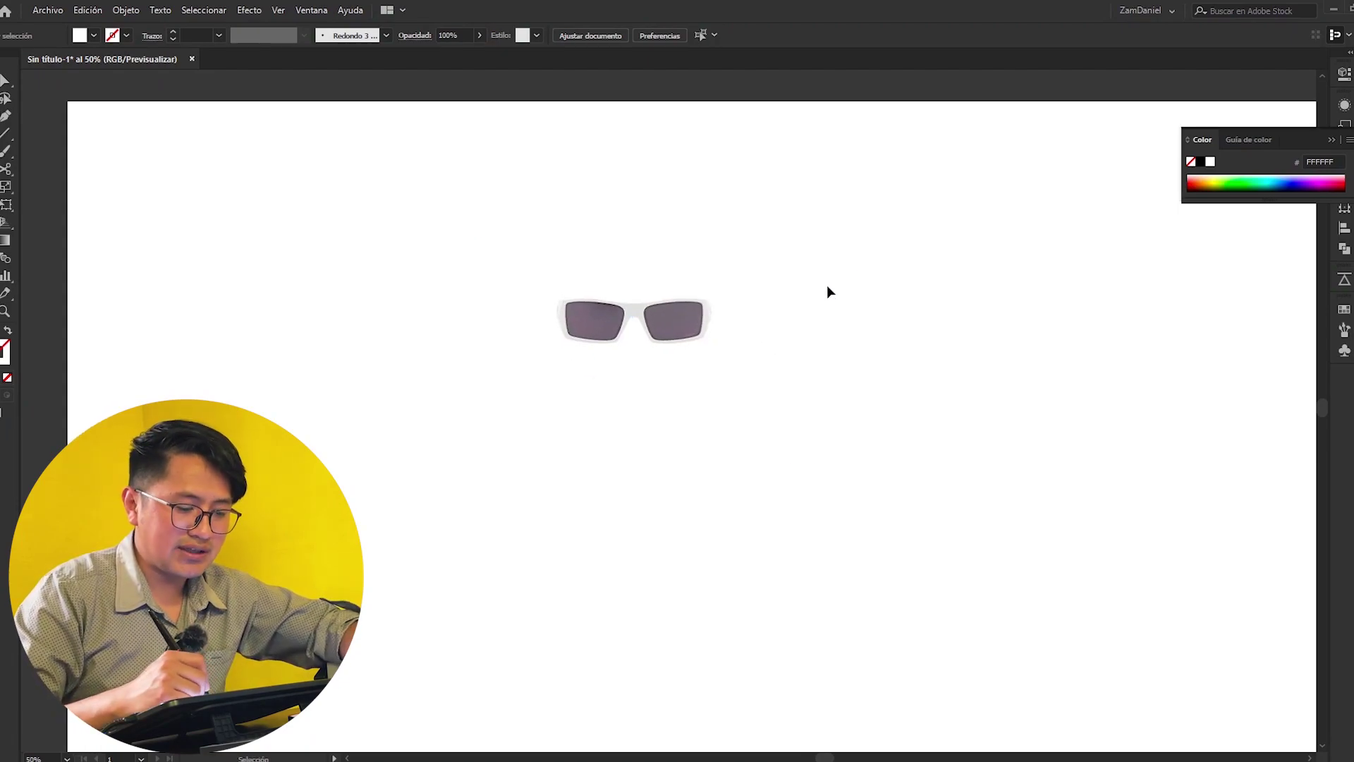
Put the sunglasses document in Outline mode with the Direct Selection tool active.
left_click_drag(829, 291, 802, 255)
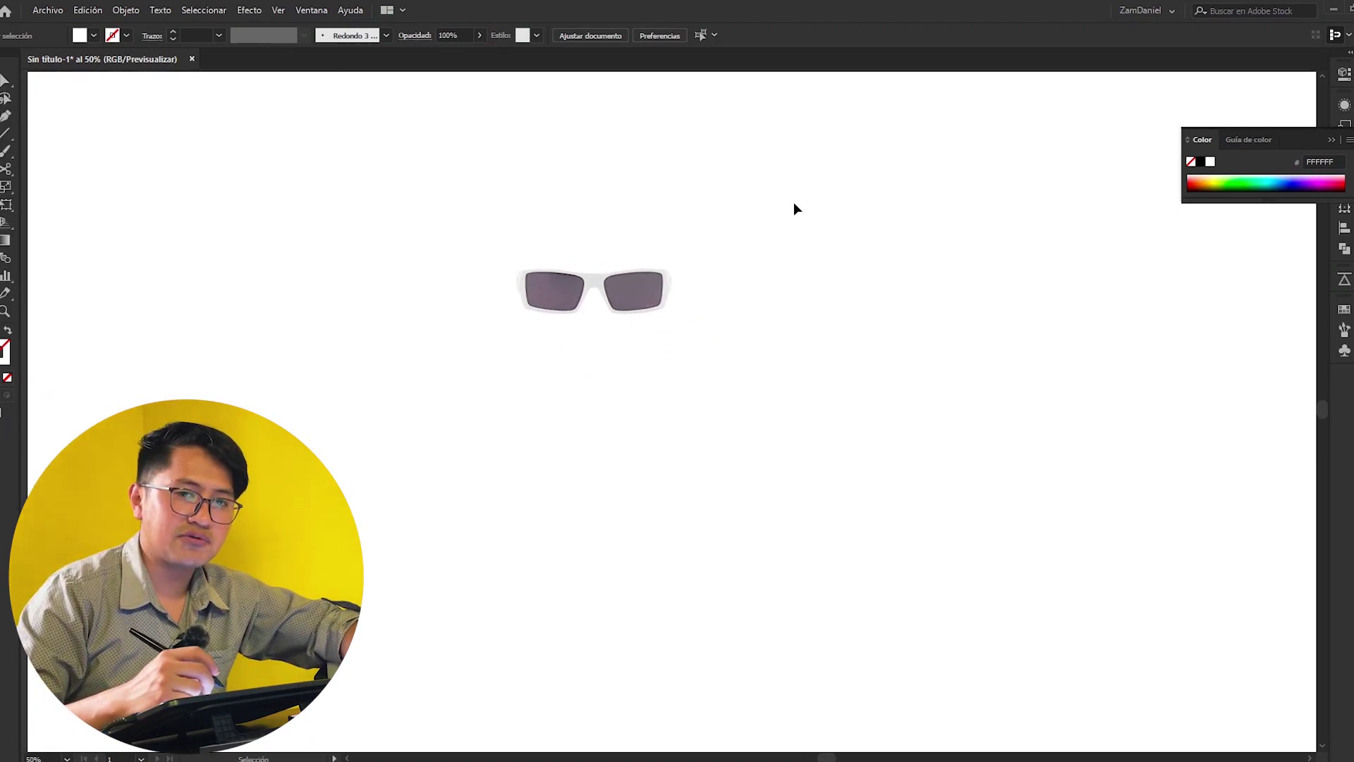
left_click_drag(794, 296, 808, 218)
scroll(776, 213, "up", 2)
left_click(688, 301)
left_click_drag(801, 250, 779, 235)
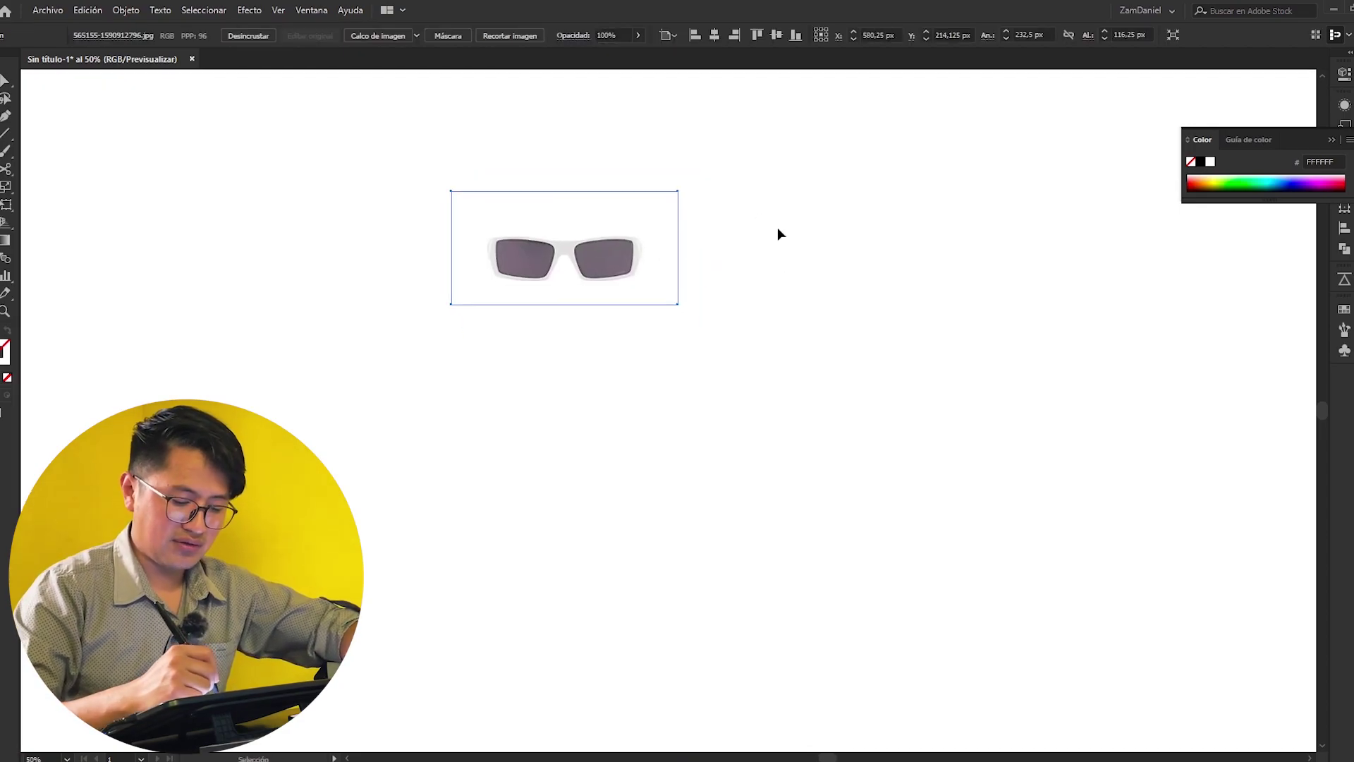
left_click(759, 226)
key("a")
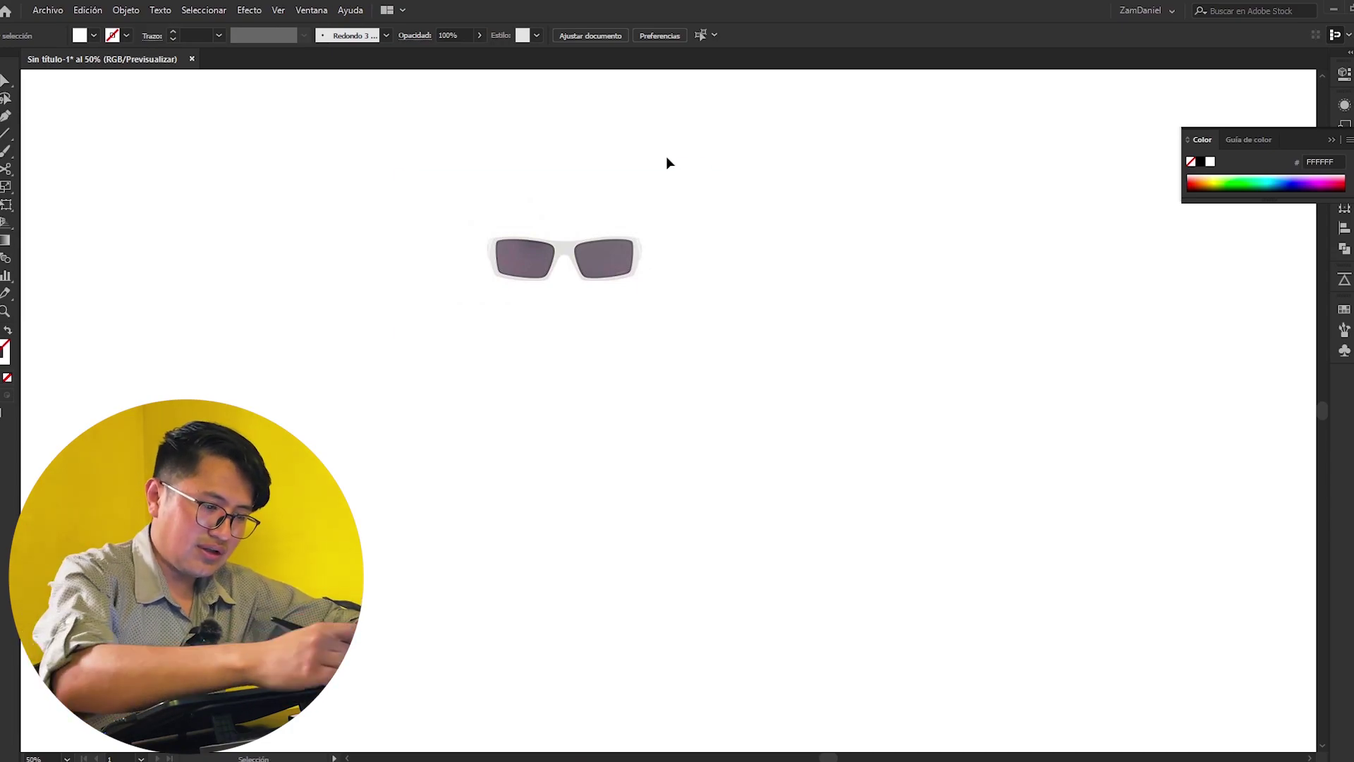
key("ctrl+y")
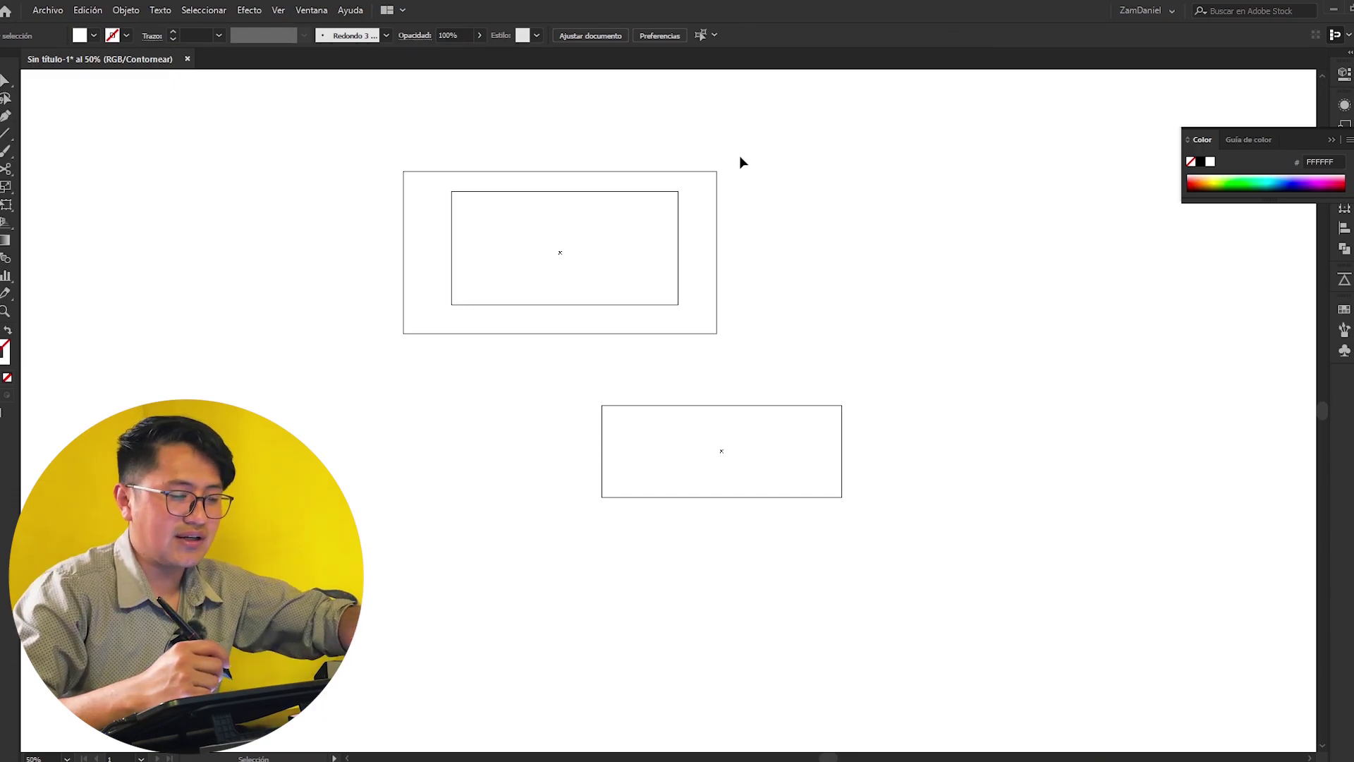
Move the outer and inner image rectangles in outline view, undoing each move.
mouse_move(697, 171)
left_mouse_down()
mouse_move(751, 260)
mouse_move(791, 184)
mouse_move(741, 199)
left_mouse_up()
key("ctrl+z")
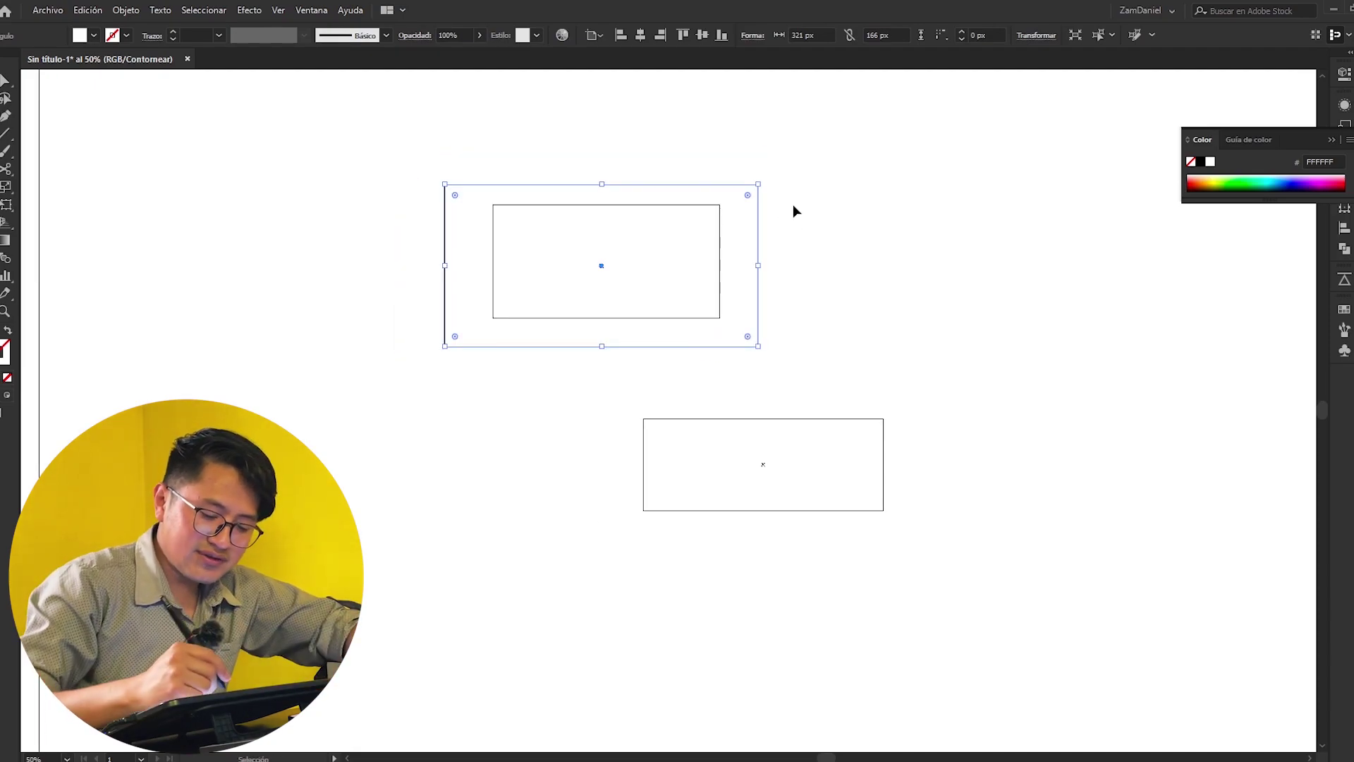
left_click(804, 175)
left_click_drag(719, 251, 742, 268)
key("ctrl+z")
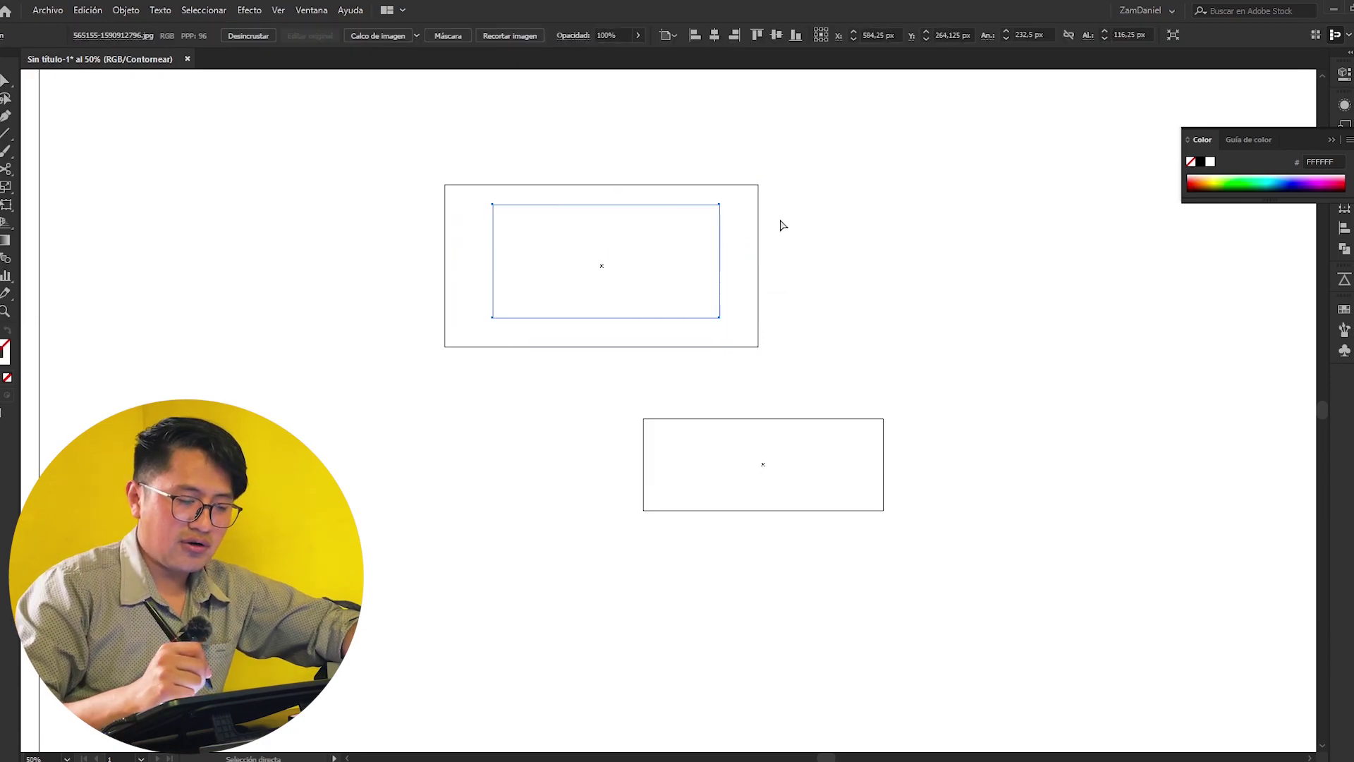
Return the sunglasses document to full-colour Preview with nothing selected.
key("ctrl+y")
left_click_drag(828, 249, 823, 223)
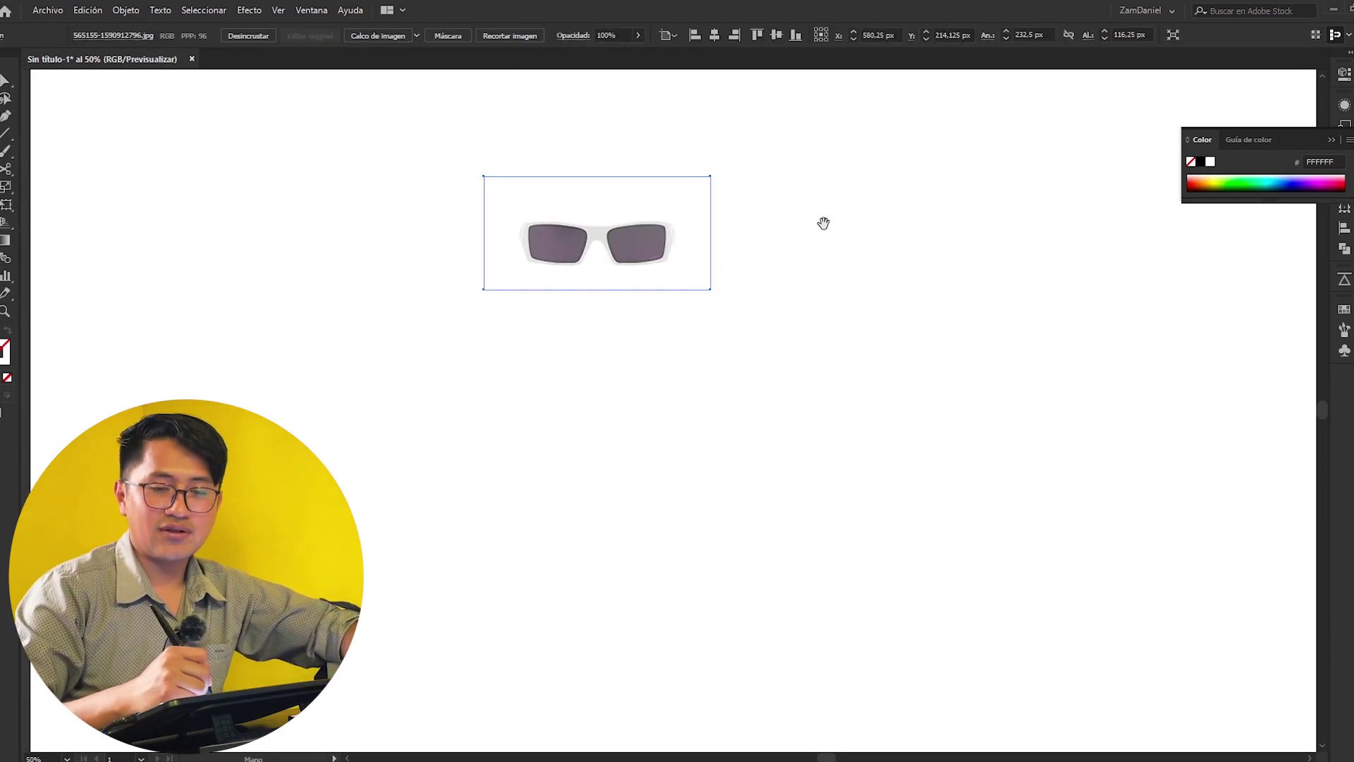
left_click(846, 229)
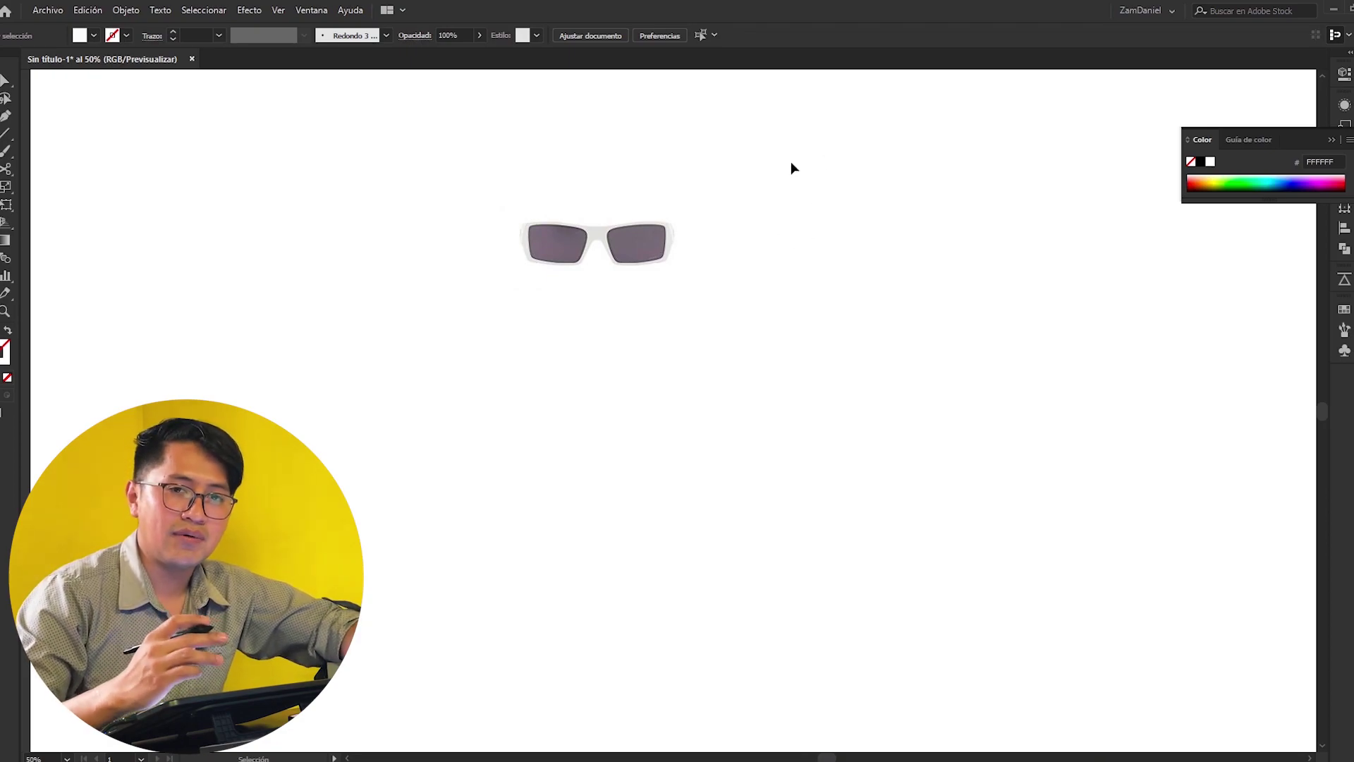
mouse_move(813, 226)
left_mouse_down()
mouse_move(835, 199)
mouse_move(818, 217)
left_mouse_up()
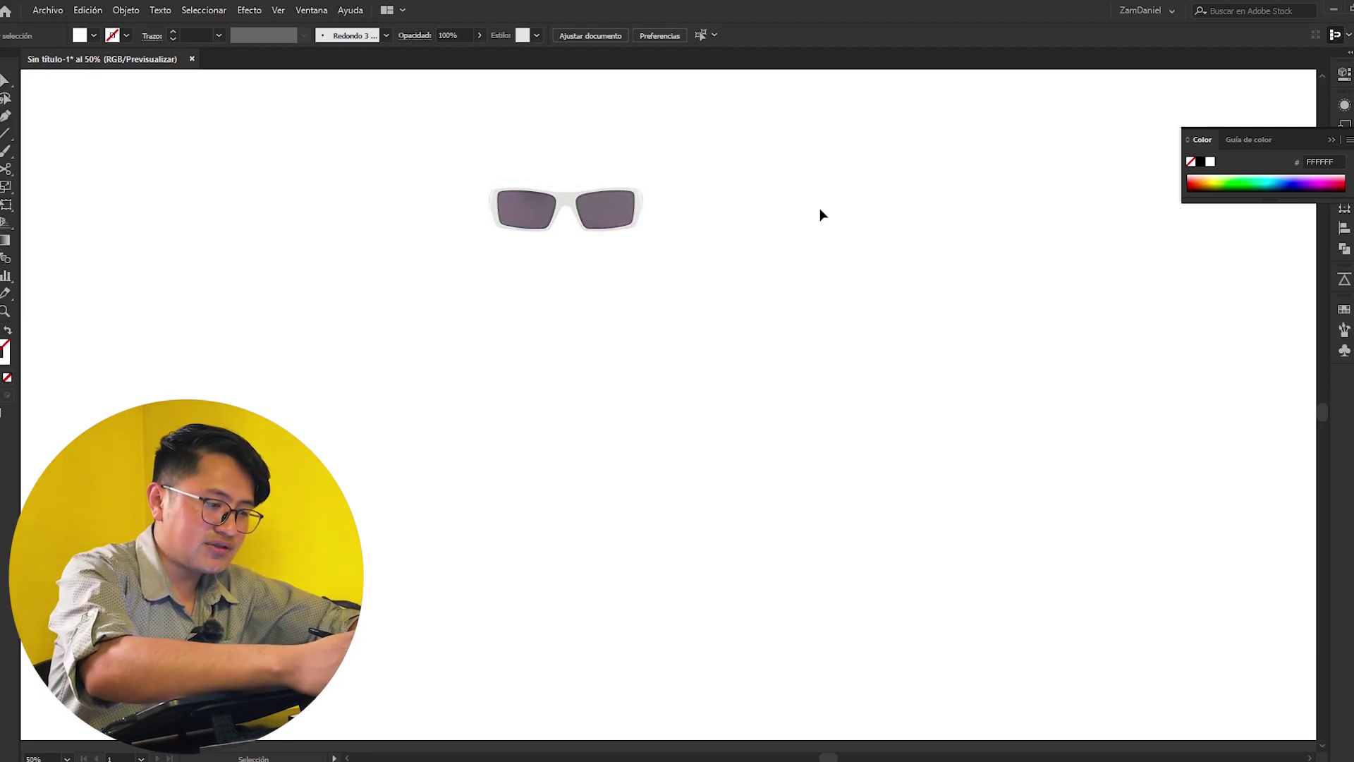
Show the transparency grid behind the sunglasses artboard and zoom out to 33.33%.
key("ctrl+shift+d")
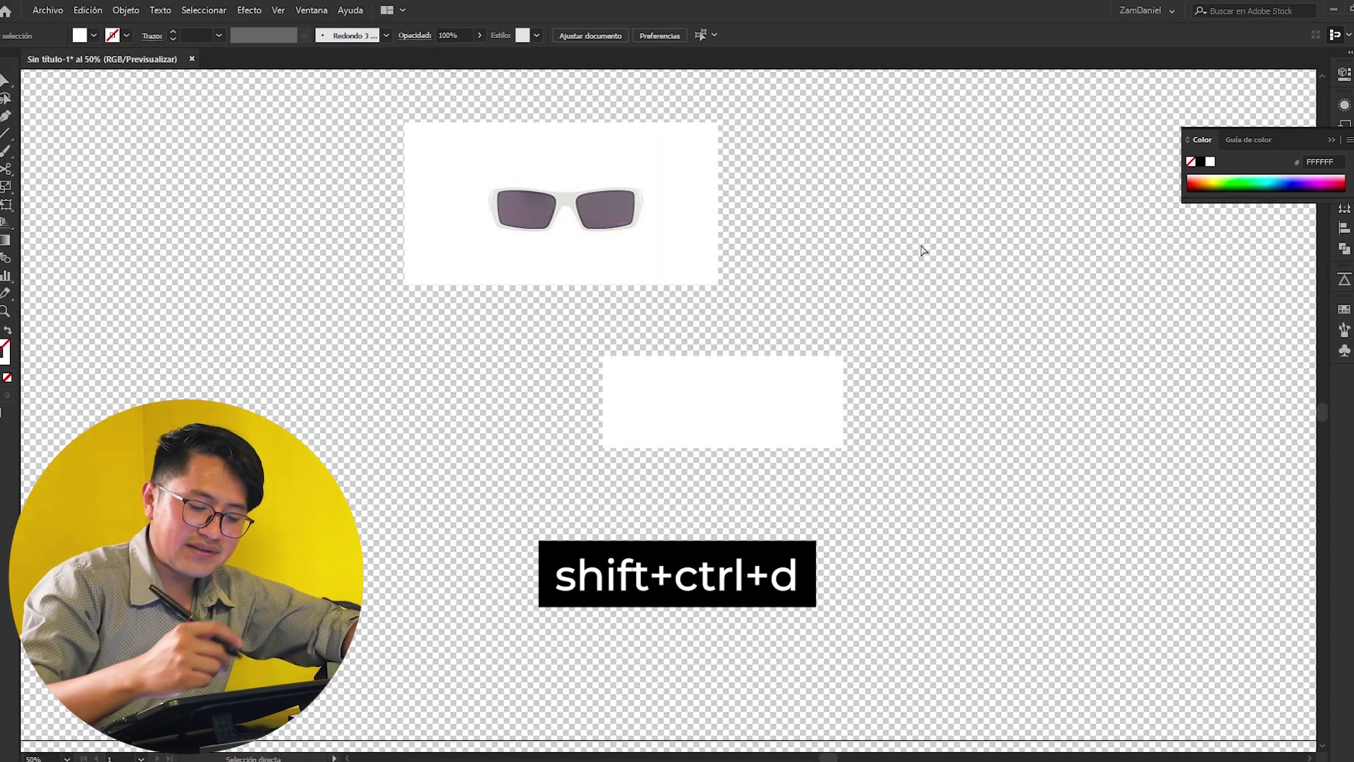
key("ctrl+minus")
left_click_drag(849, 297, 848, 348)
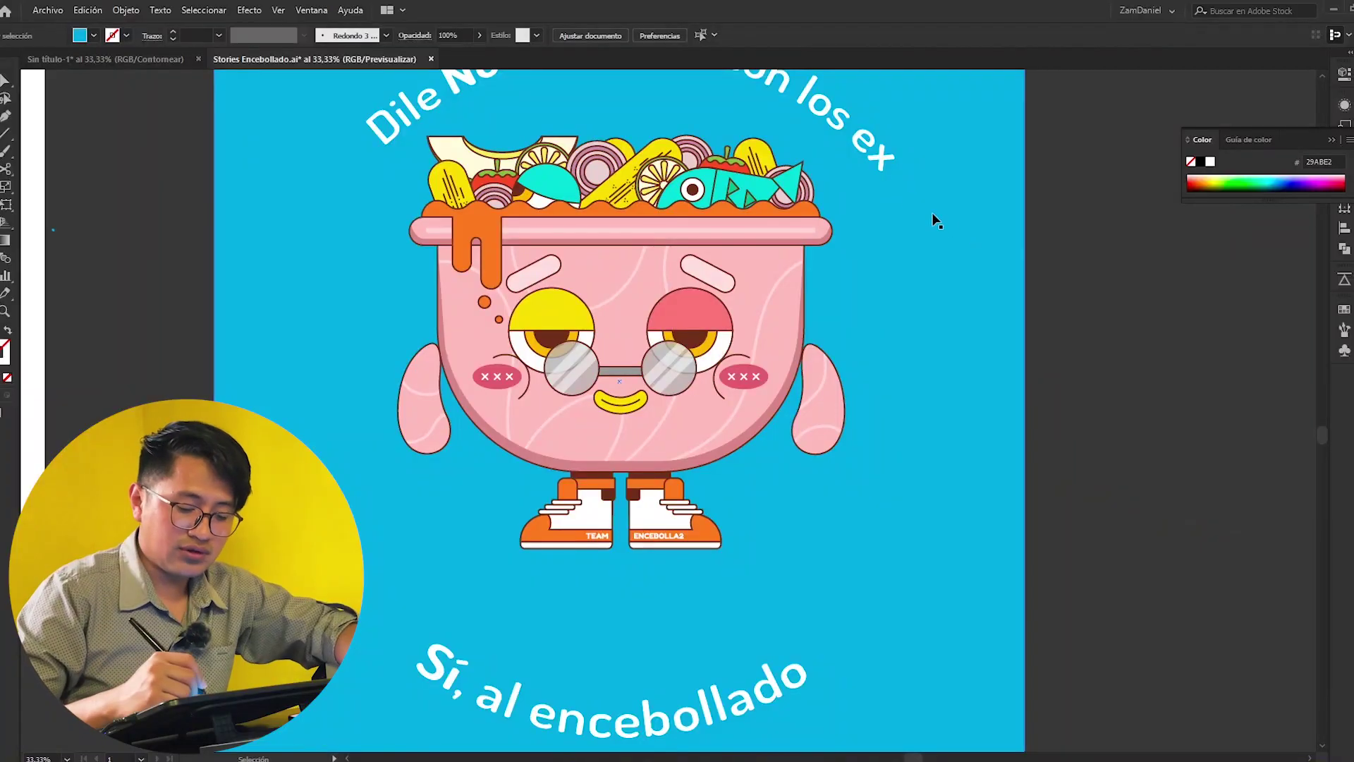
mouse_move(948, 318)
left_mouse_down()
mouse_move(942, 284)
mouse_move(894, 320)
mouse_move(899, 297)
left_mouse_up()
Scale the bowl character group down to a small size, then bring up Preferences (Ctrl+K).
left_click(777, 240)
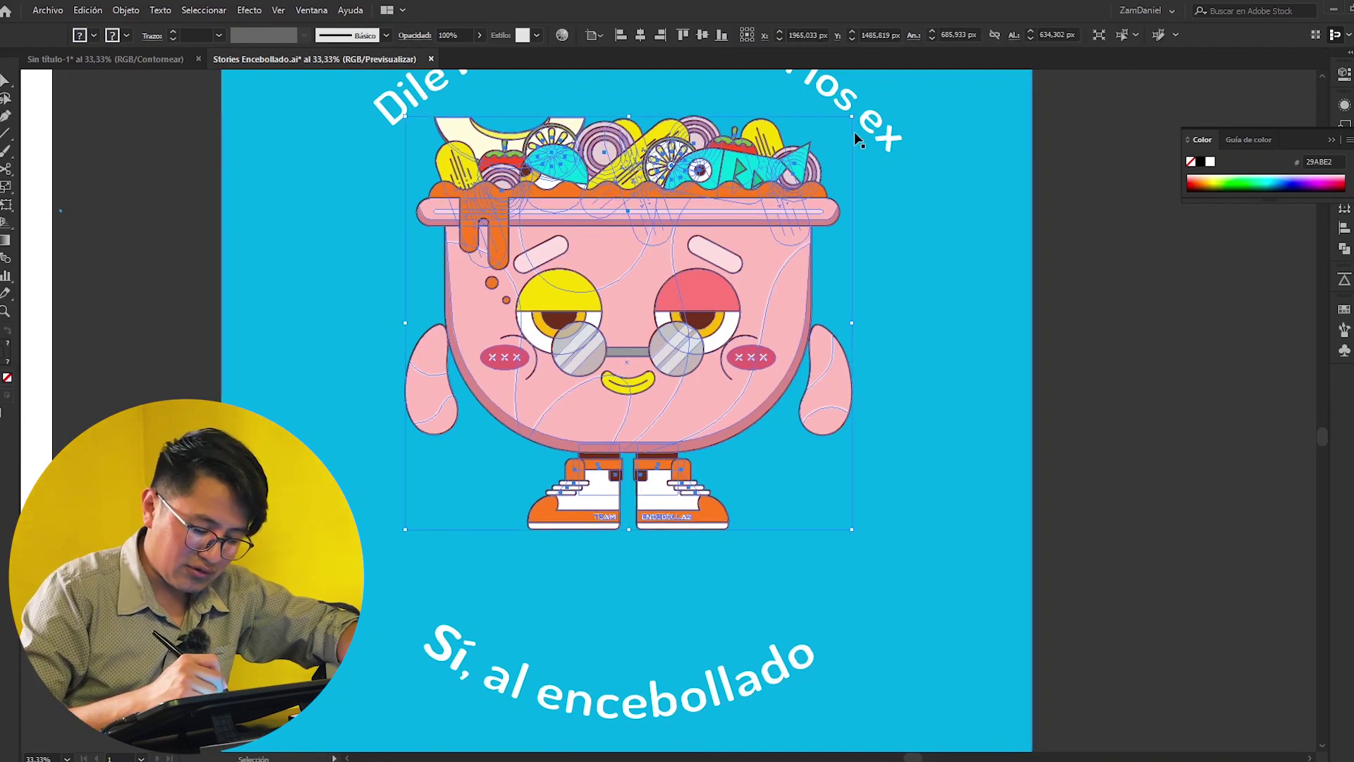
left_click_drag(850, 117, 476, 466)
key("ctrl+plus")
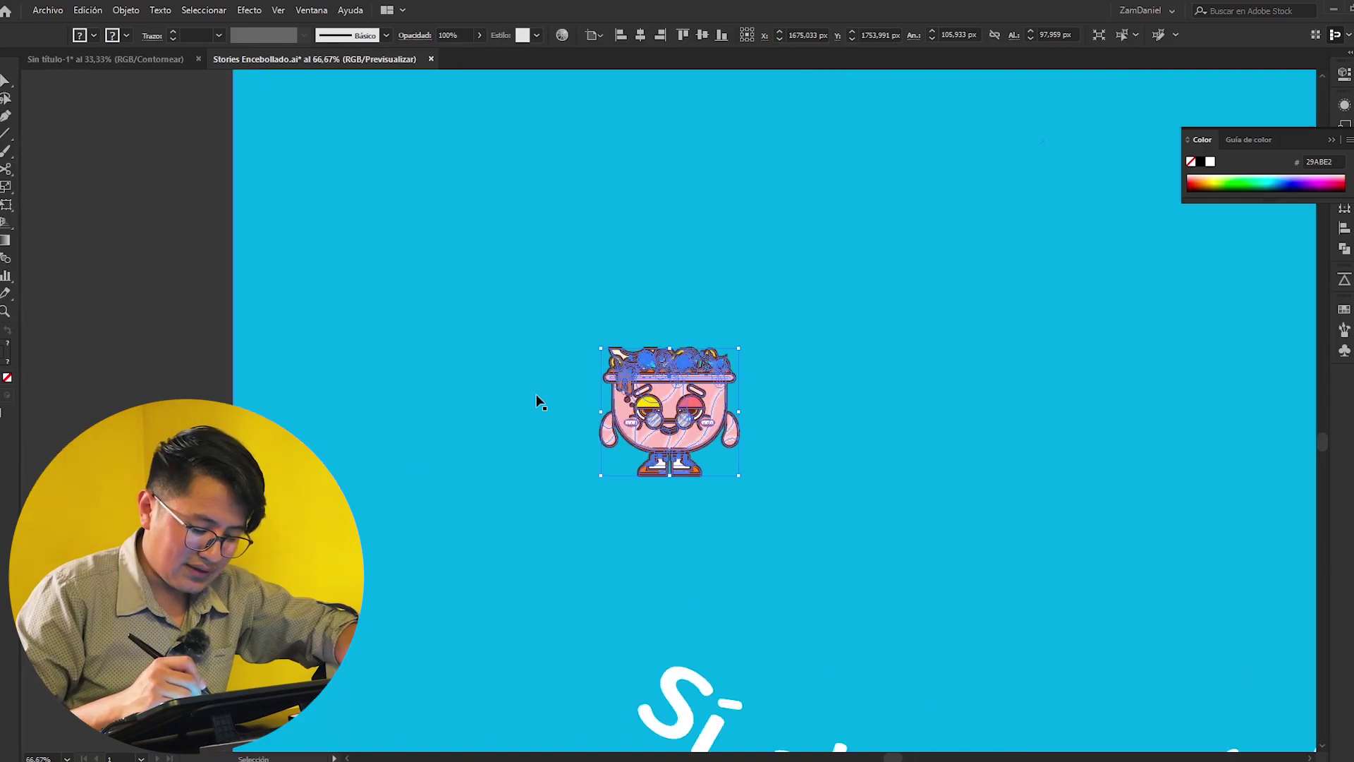
left_click(766, 381)
mouse_move(766, 380)
left_mouse_down()
mouse_move(728, 374)
mouse_move(735, 330)
left_mouse_up()
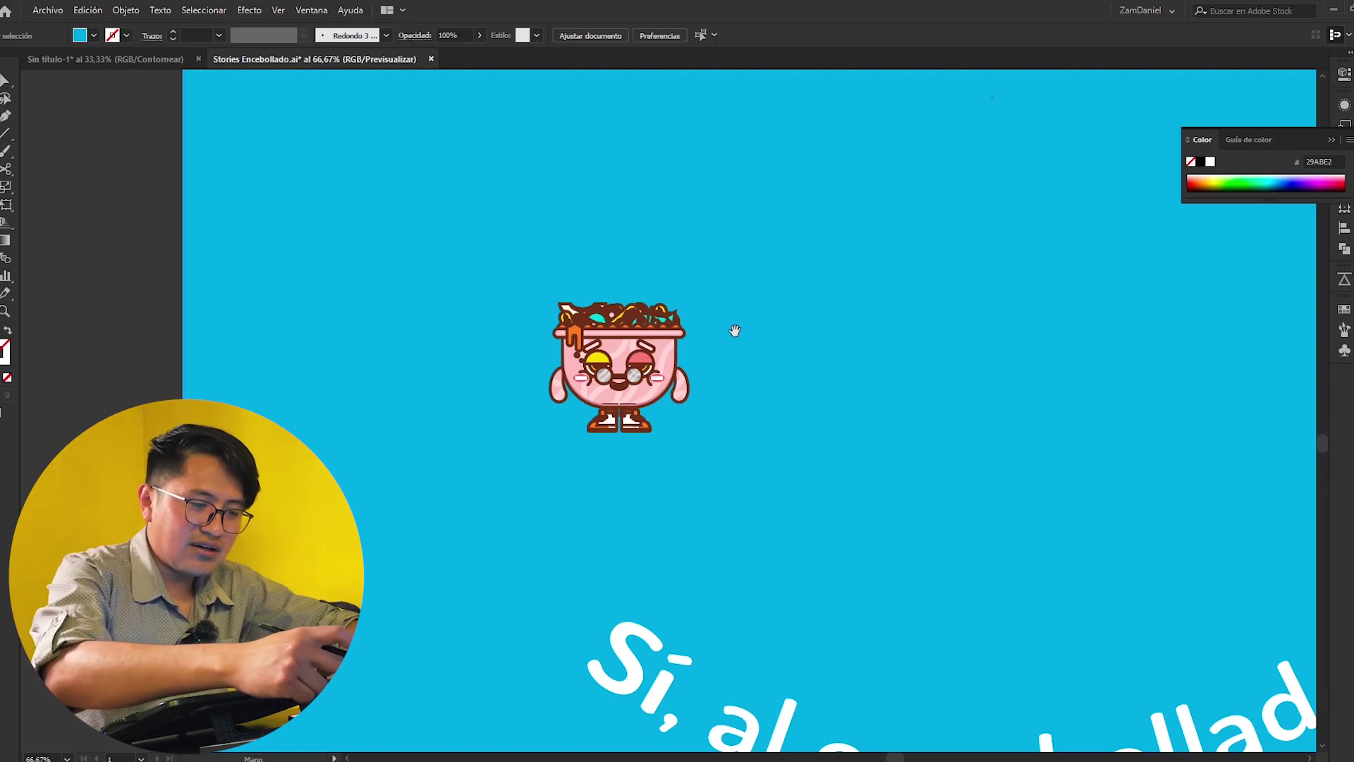
key("ctrl+k")
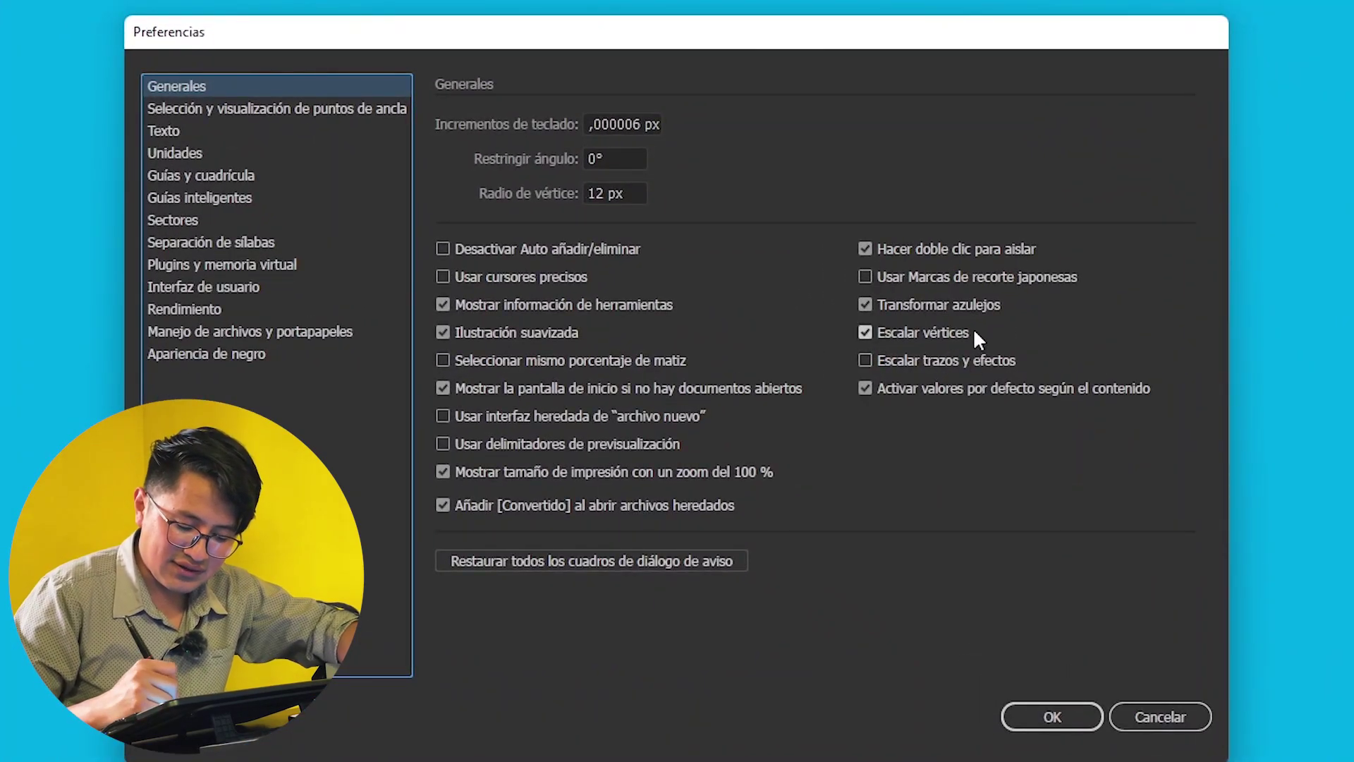
Turn on Escalar trazos y efectos in Preferences and undo the character's earlier shrink.
left_click(952, 355)
left_click(942, 587)
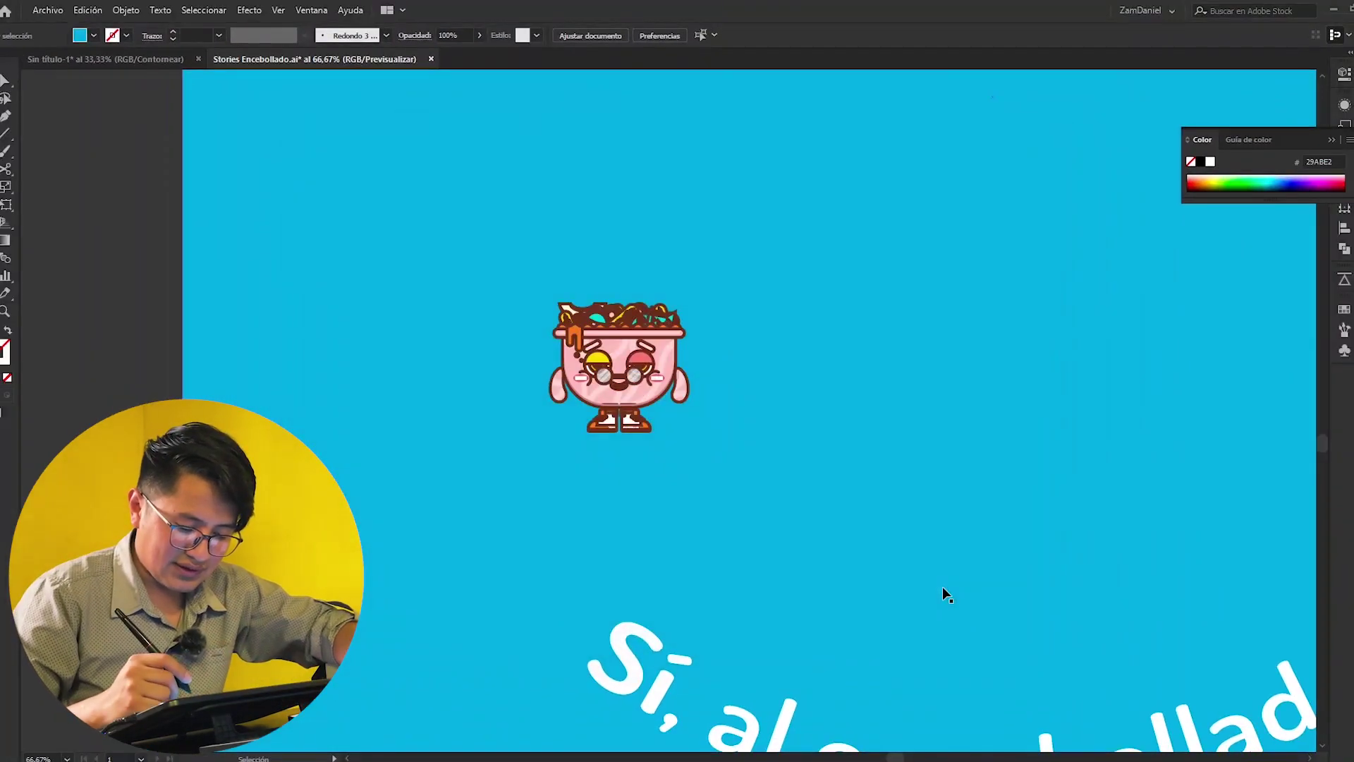
key("ctrl+minus")
key("ctrl+minus")
key("ctrl+minus")
key("ctrl+z")
key("ctrl+z")
key("v")
Shrink and re-enlarge the bowl character so it fills the poster, placed slightly lower.
scroll(1089, 330, "right", 2)
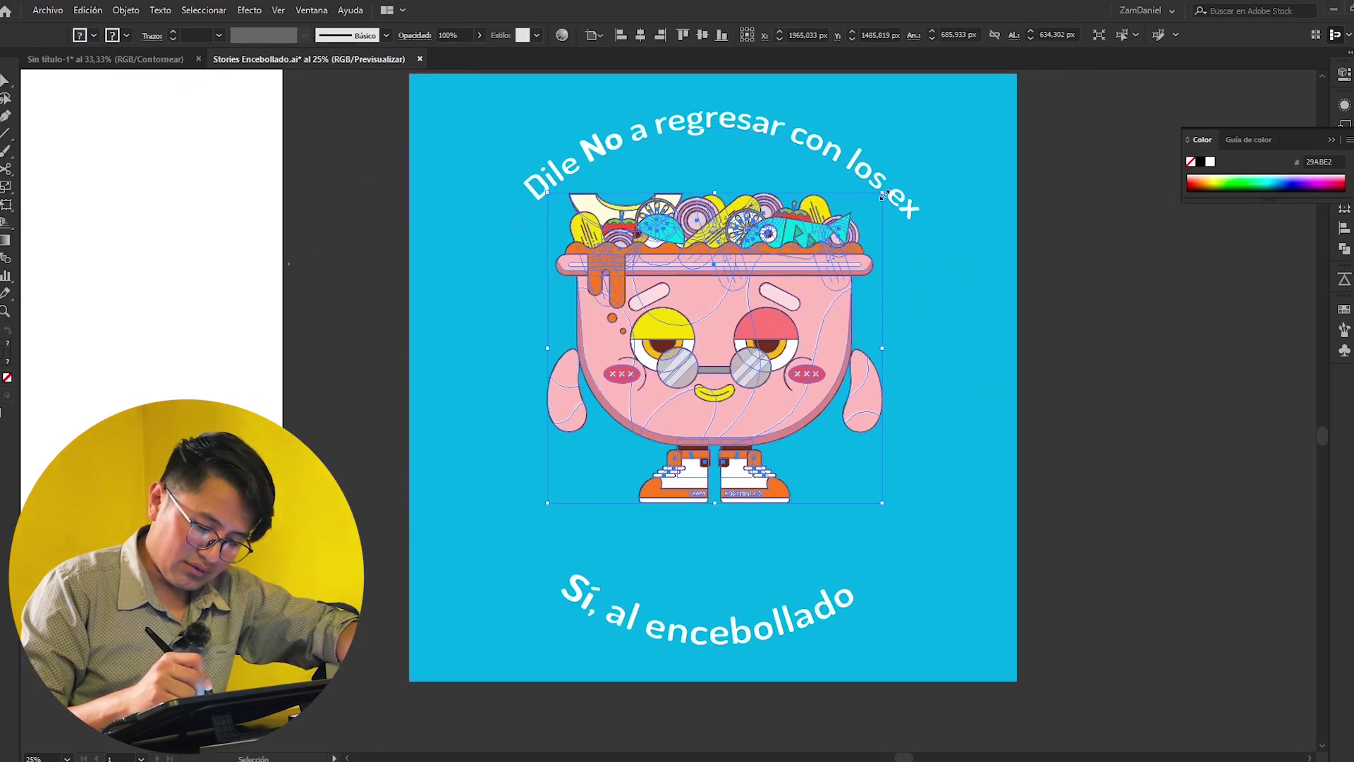
left_click_drag(883, 195, 623, 423)
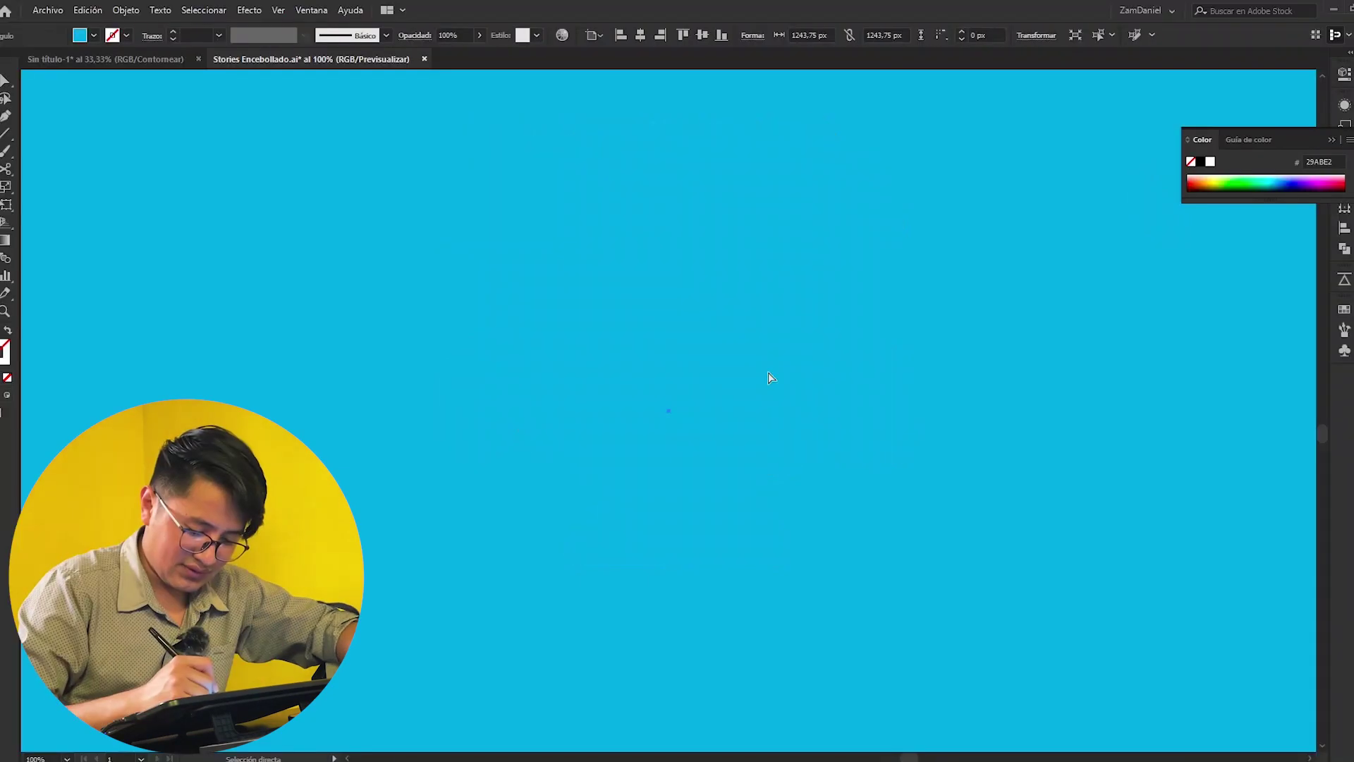
left_click(582, 480)
left_click_drag(593, 463, 878, 257)
left_click(935, 238)
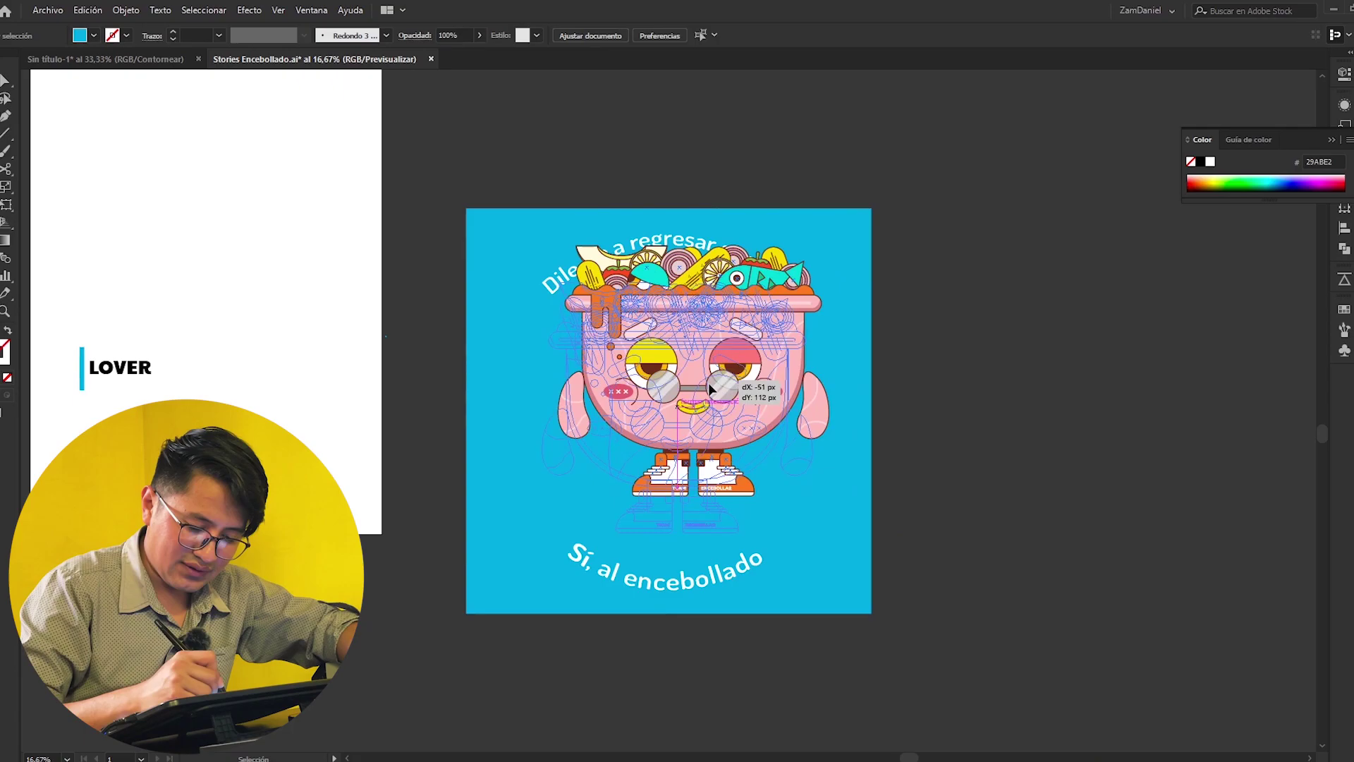
left_click_drag(691, 353, 680, 395)
left_click(907, 293)
left_click(701, 307)
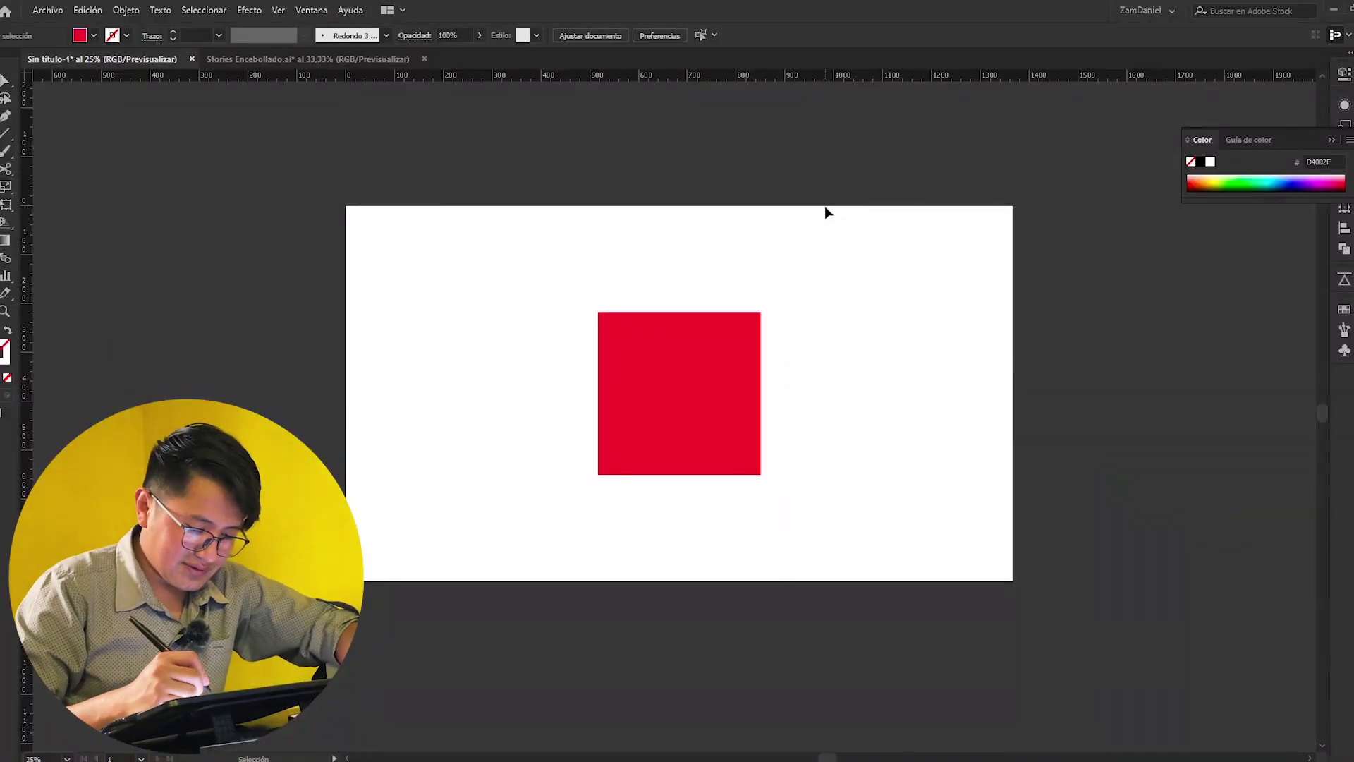
Zoom in to the red square and place a vertical guide across it.
key("ctrl+plus")
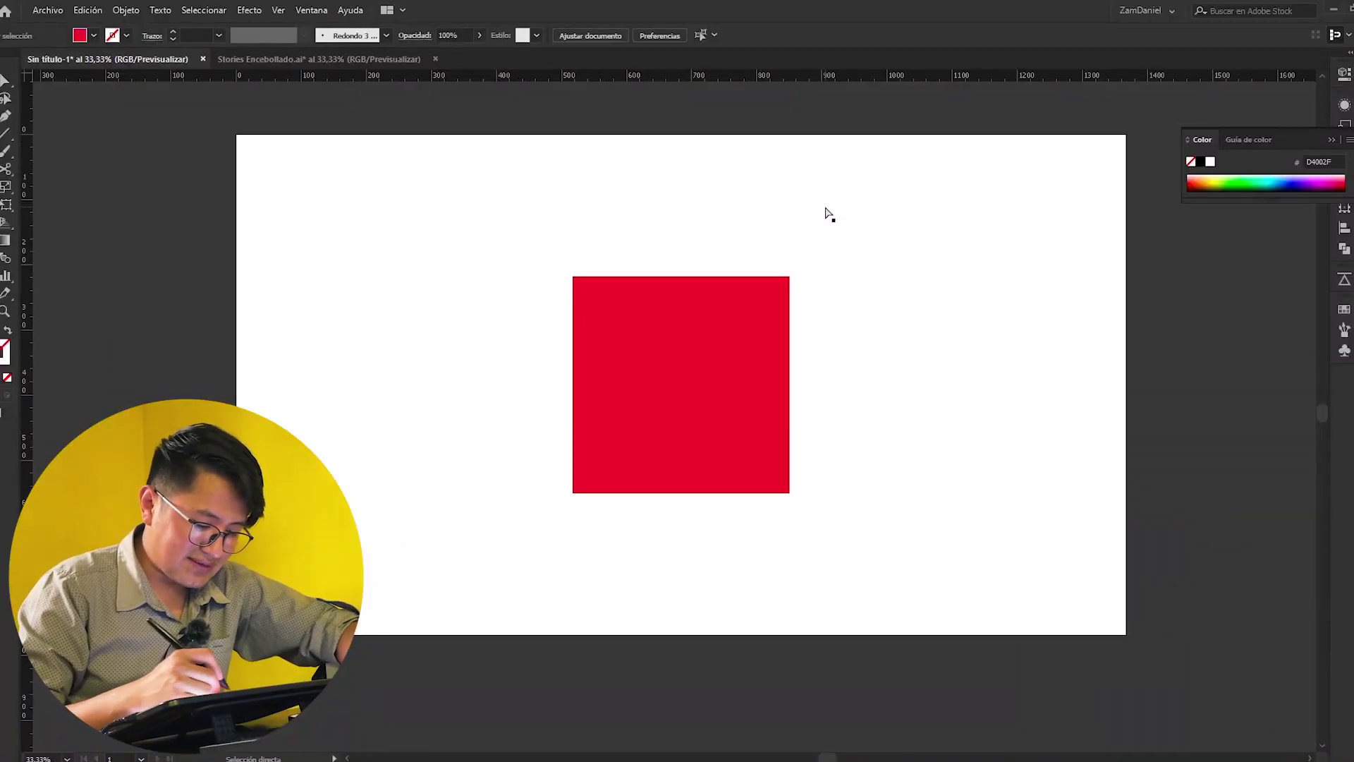
key("ctrl+plus")
mouse_move(822, 304)
left_mouse_down()
mouse_move(775, 288)
mouse_move(769, 336)
left_mouse_up()
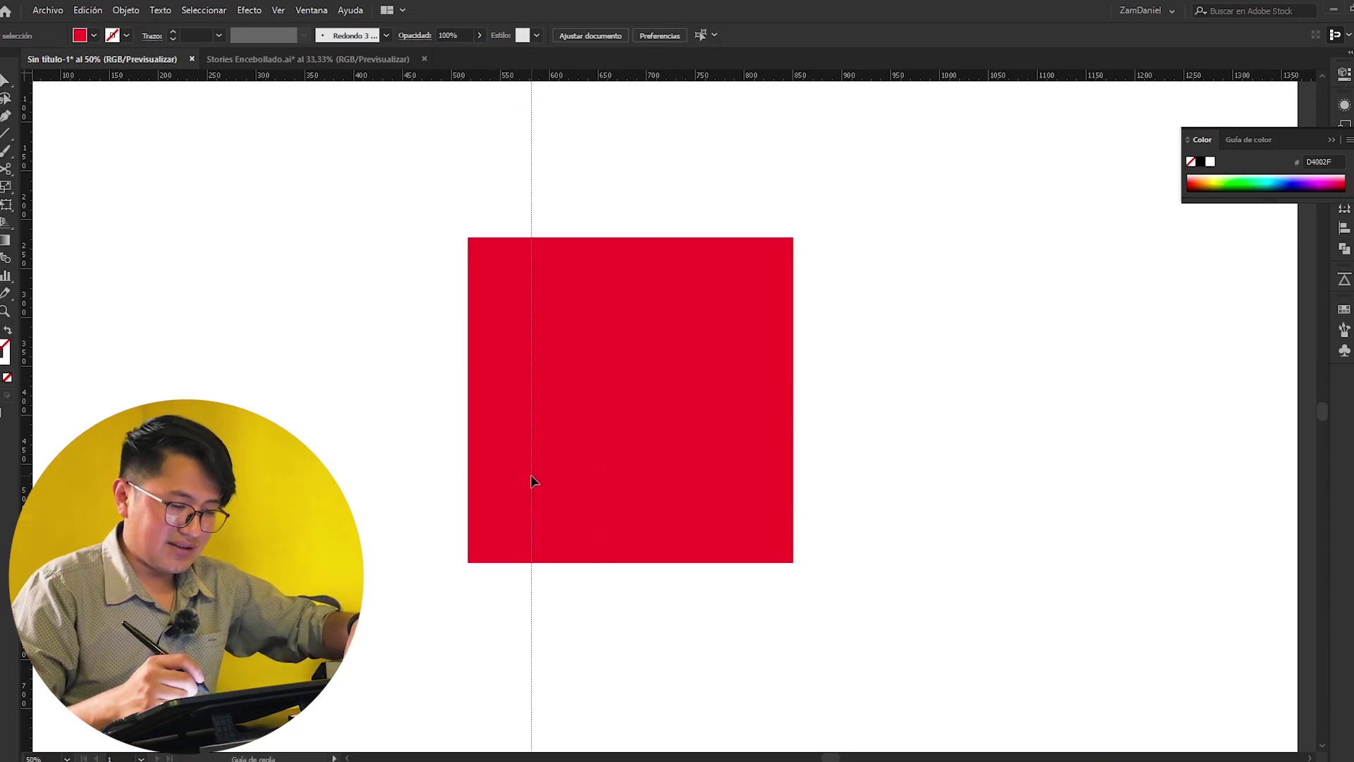
left_click_drag(30, 385, 532, 475)
left_click(866, 222)
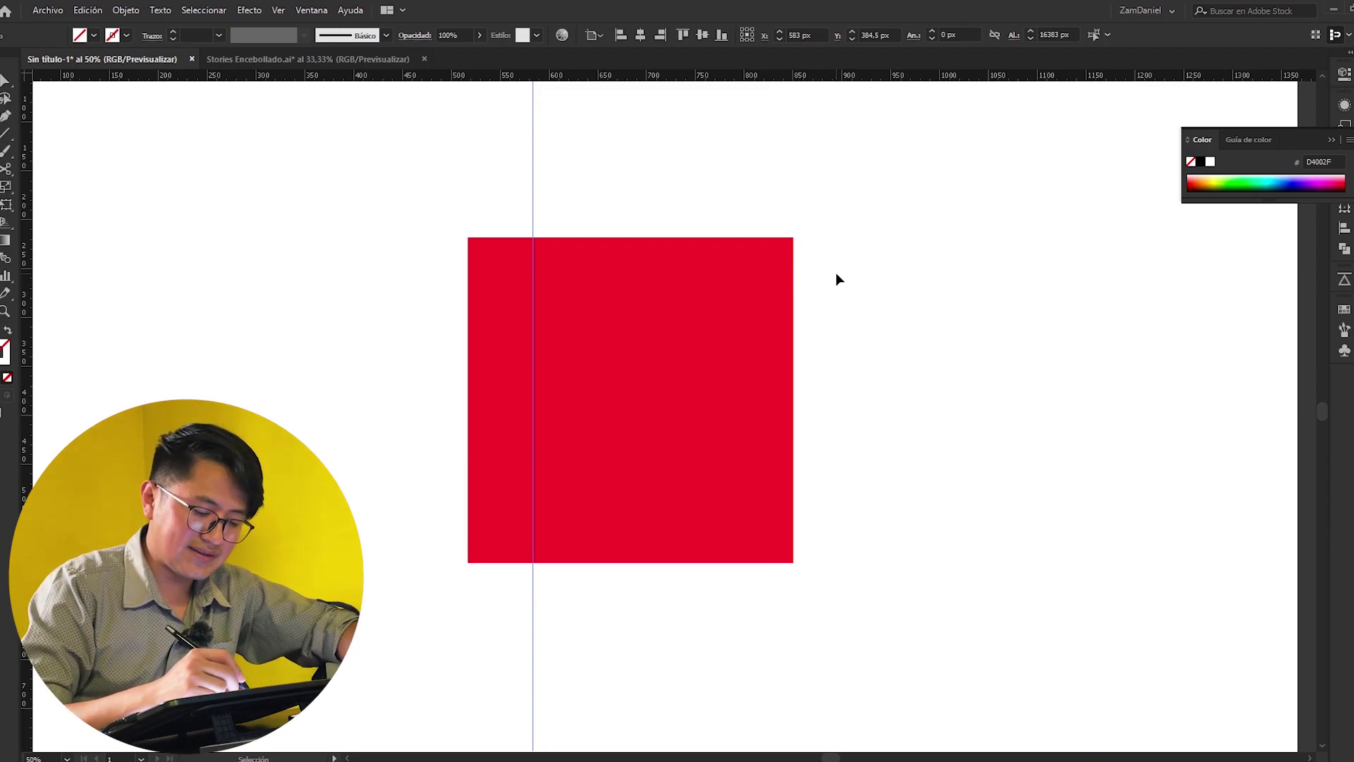
left_click_drag(521, 180, 667, 201)
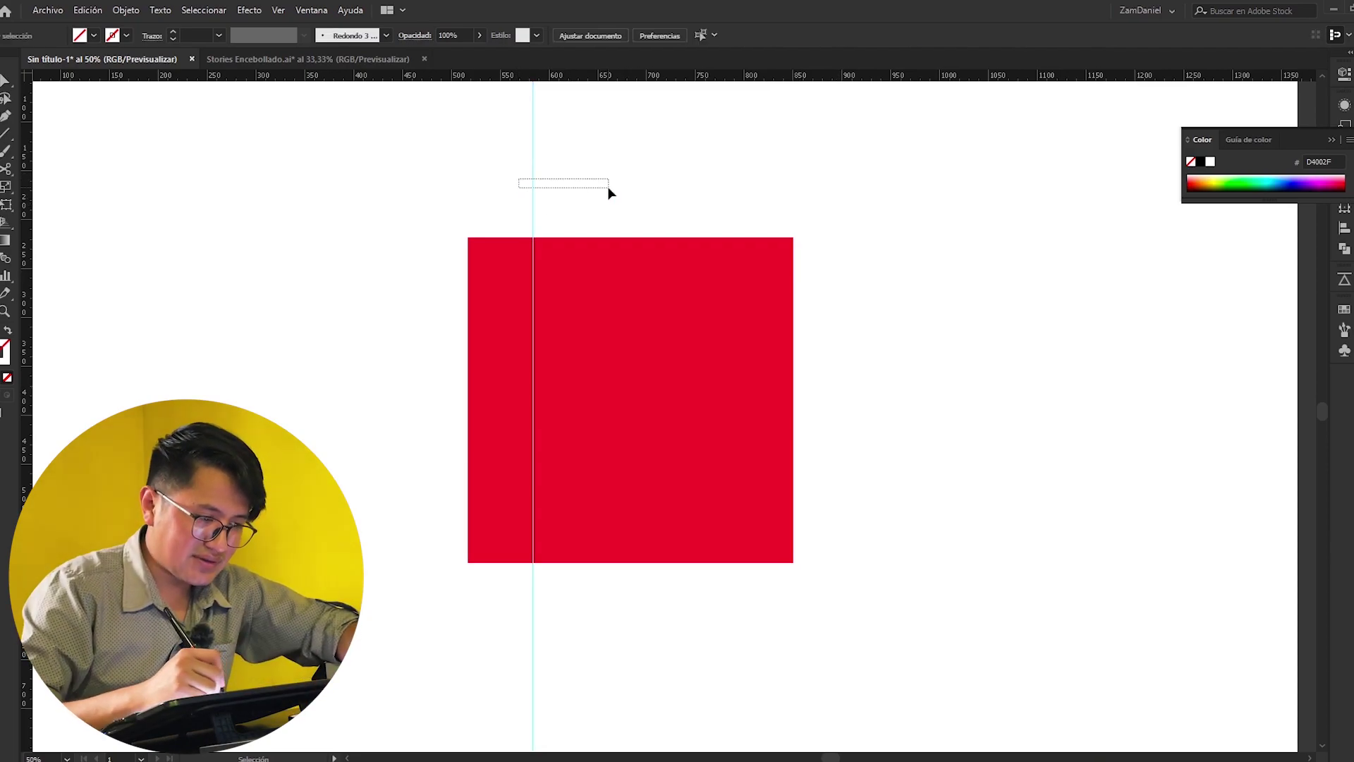
key("ctrl+plus")
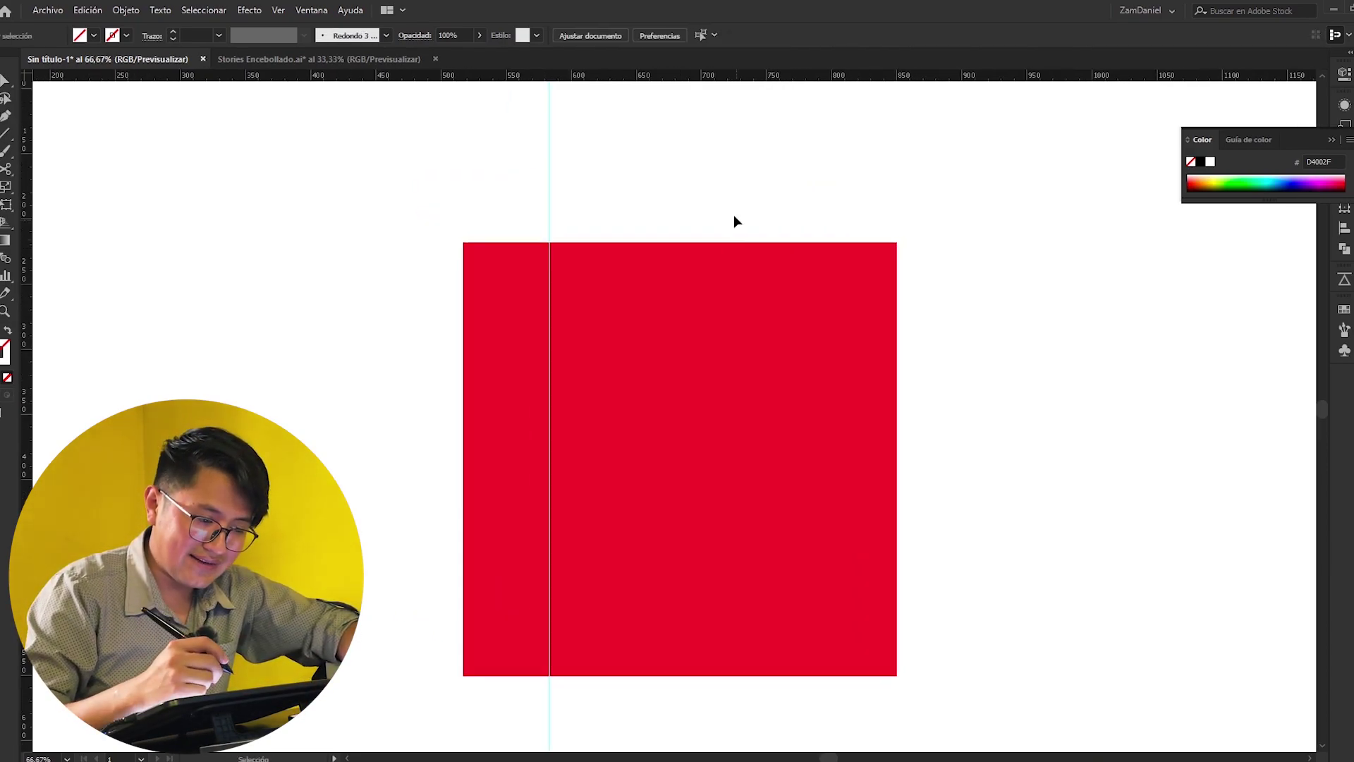
Cut the guide above and below the red square with Scissors and delete the upper piece.
key("c")
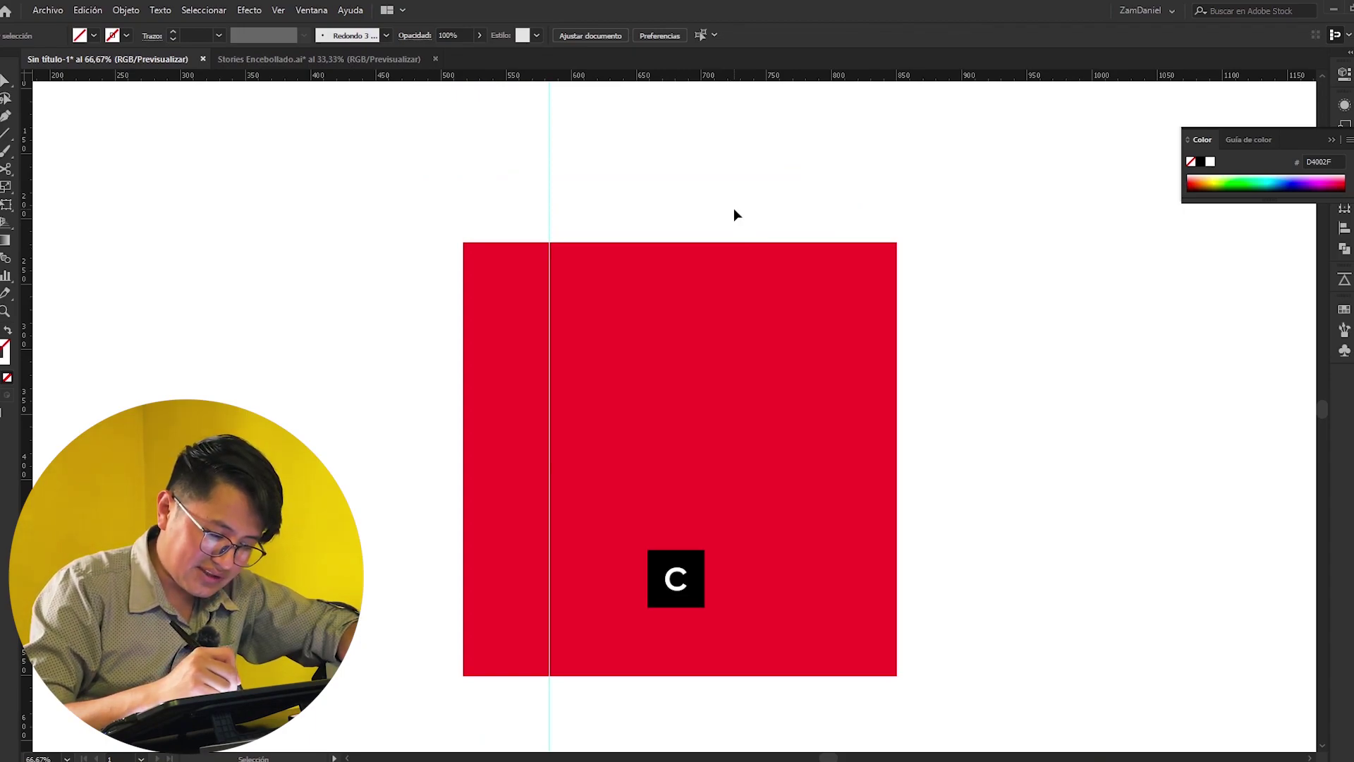
left_click_drag(548, 184, 558, 225)
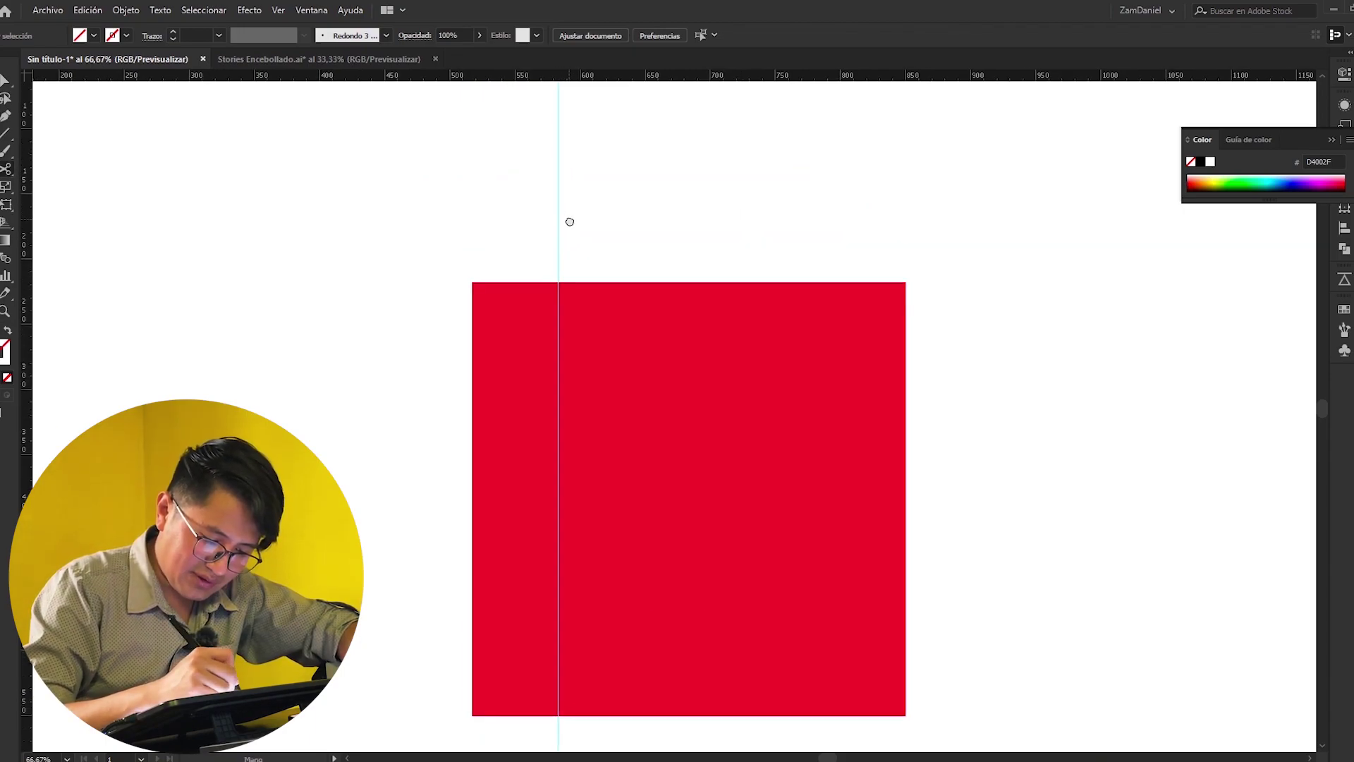
left_click(558, 258)
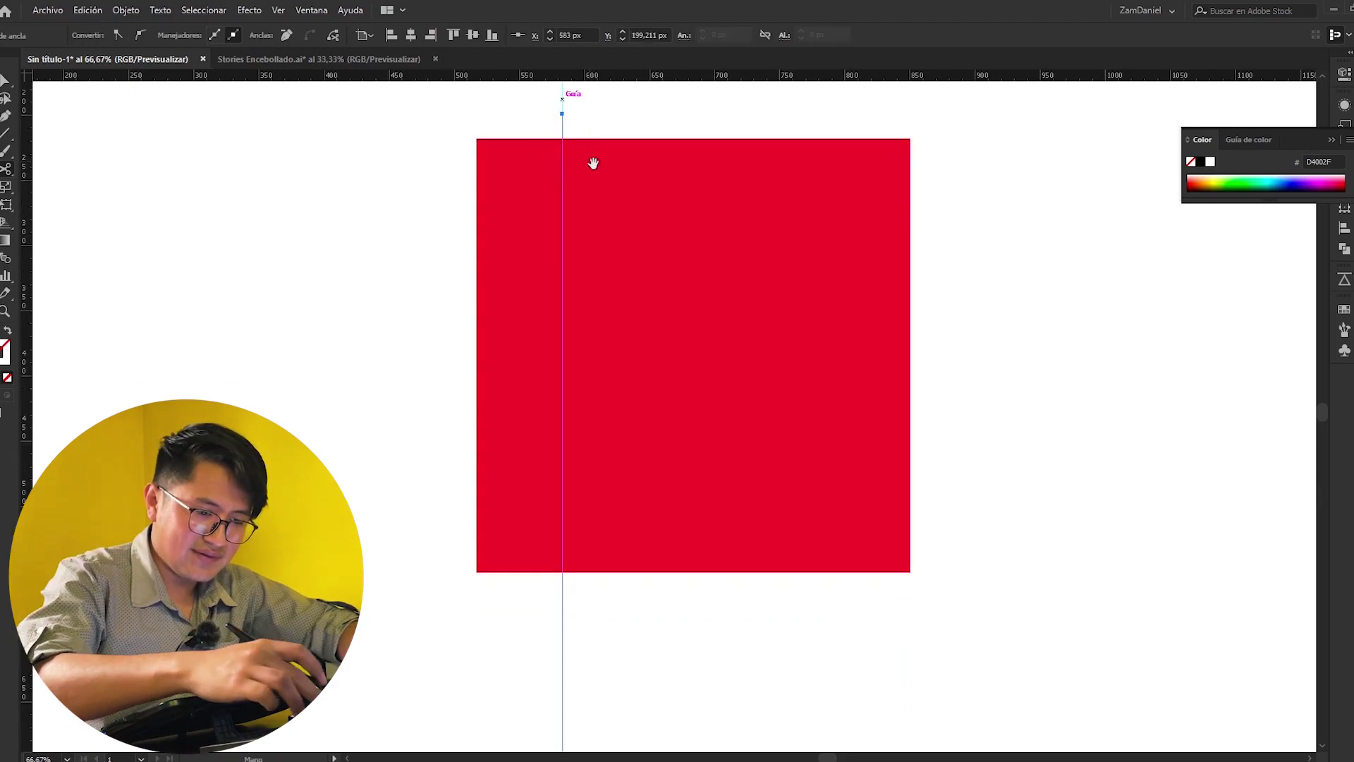
left_click_drag(588, 304, 592, 160)
left_click(563, 598)
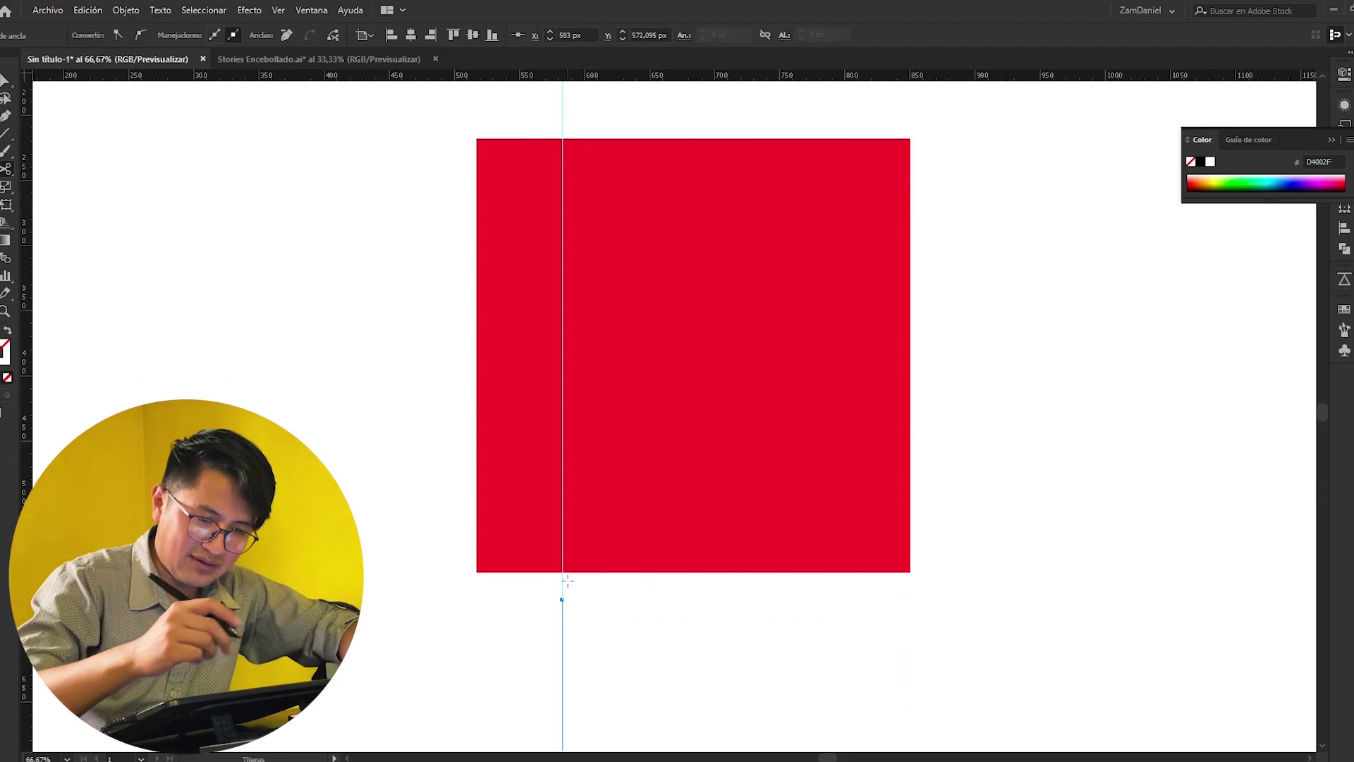
key("ctrl+minus")
key("ctrl+minus")
left_click(784, 560)
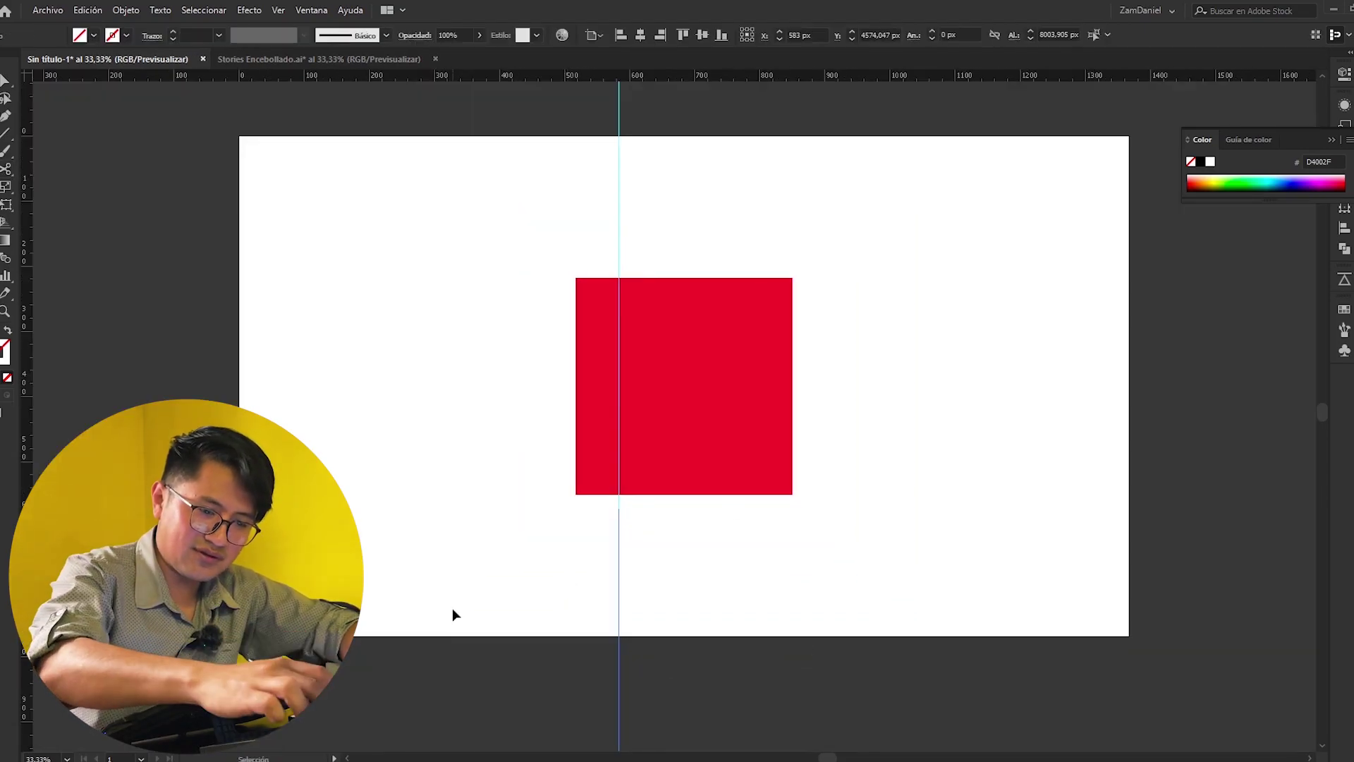
scroll(730, 297, "up", 3)
key("Delete")
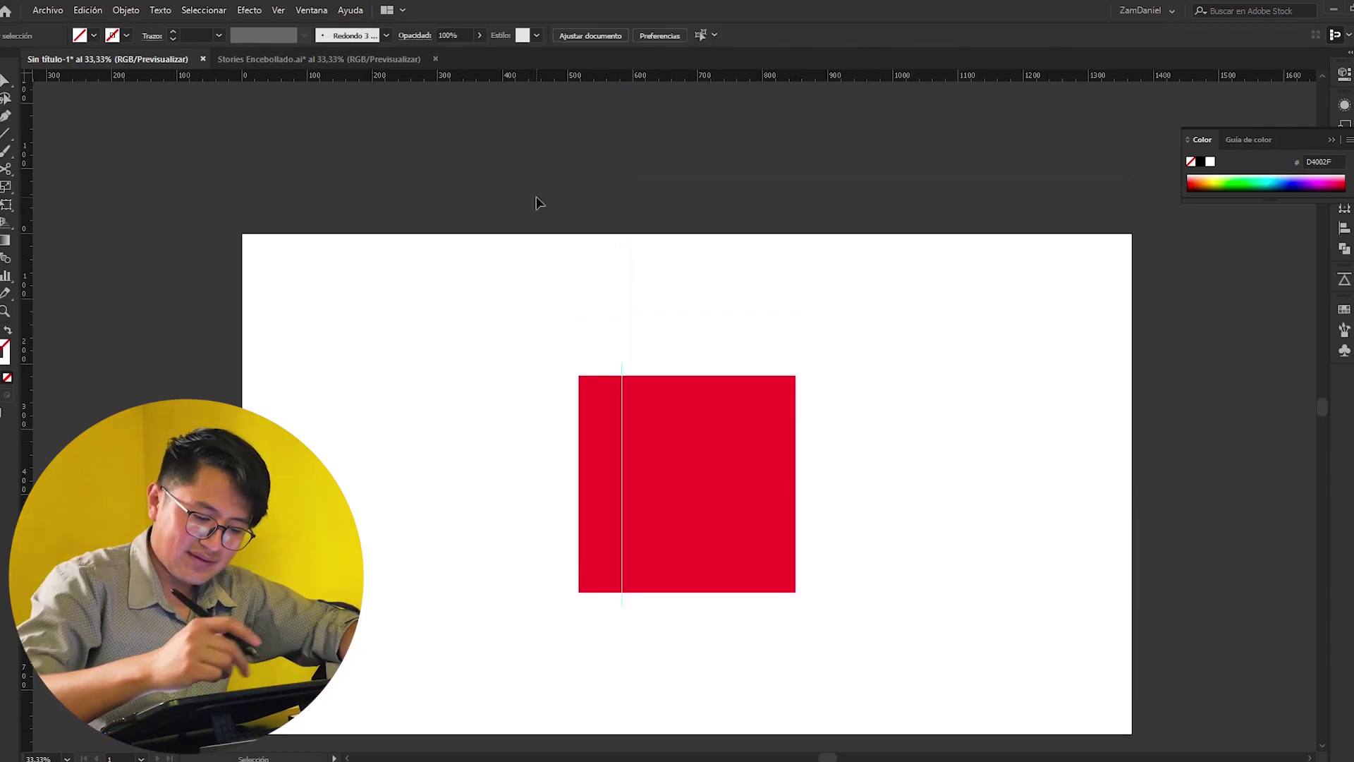
key("ctrl+plus")
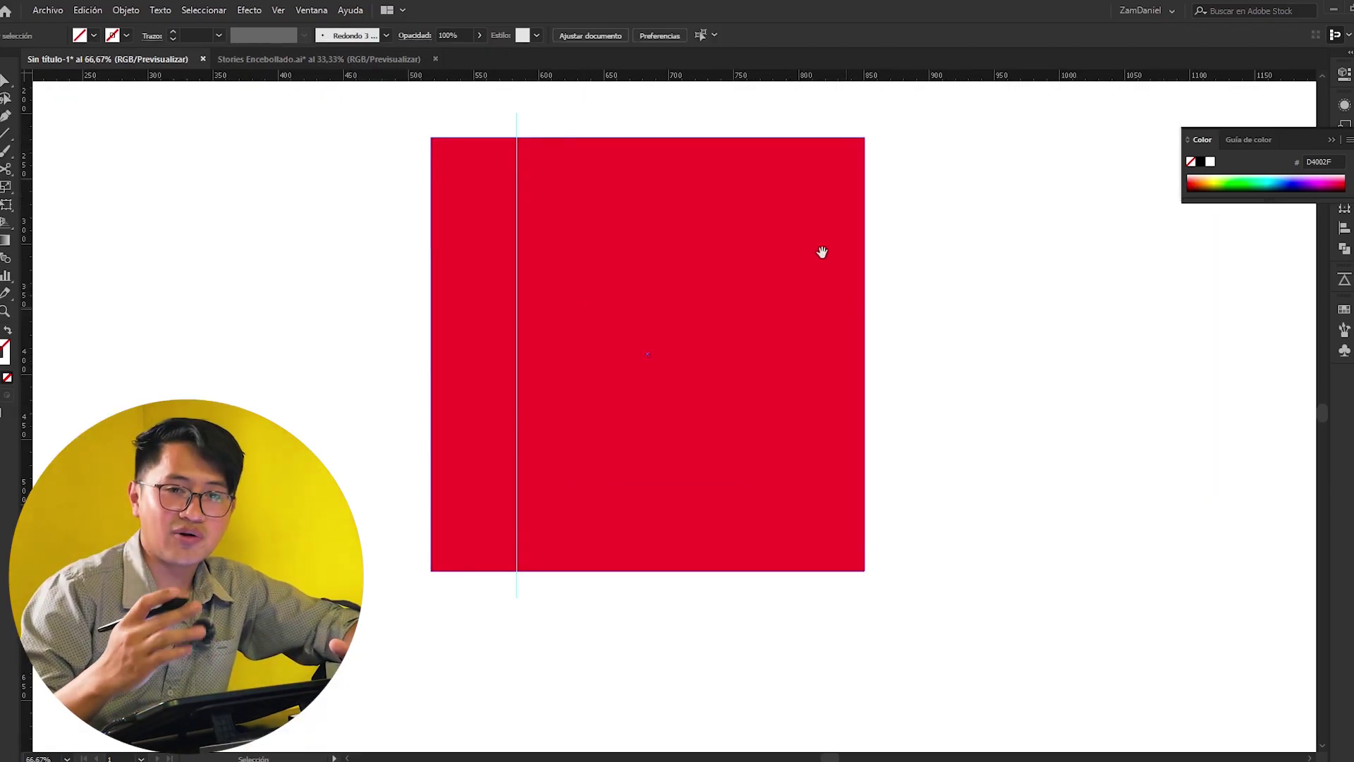
scroll(874, 365, "up", 3)
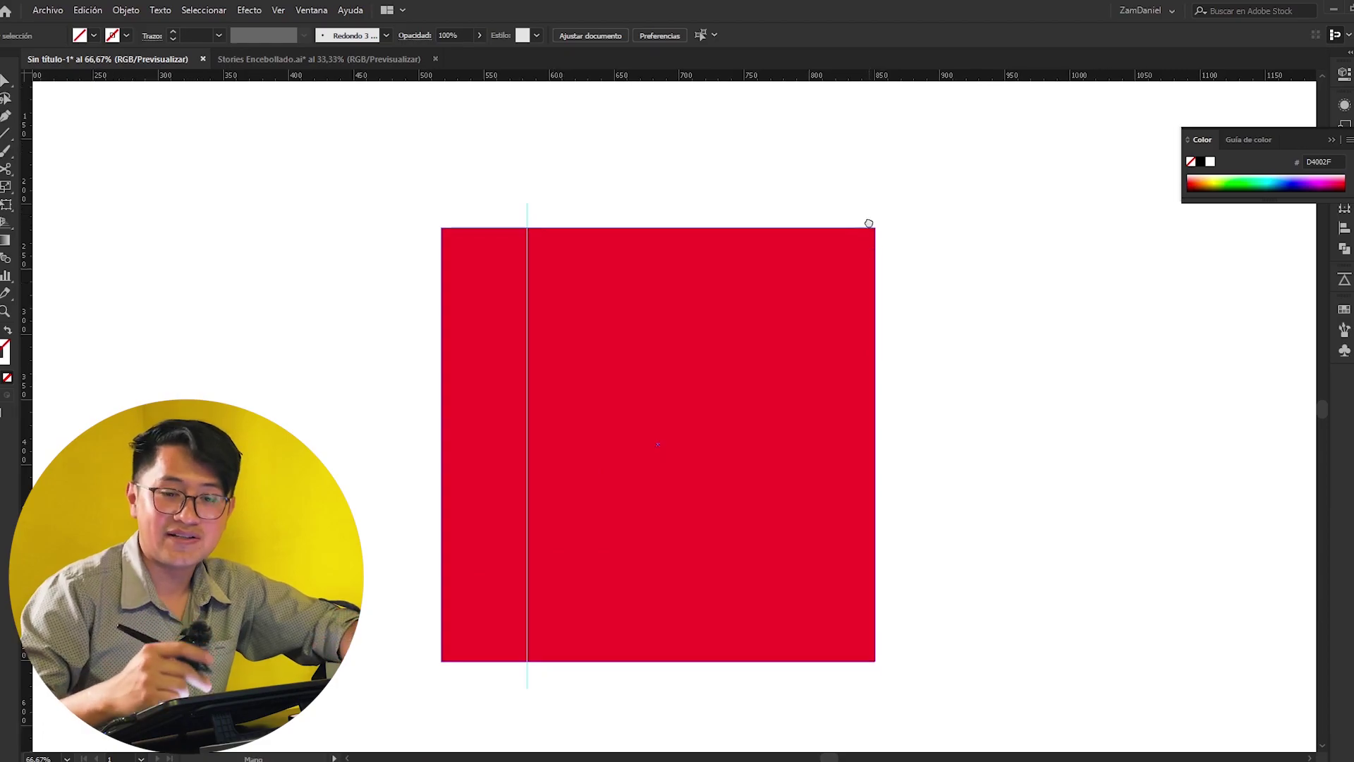
scroll(880, 268, "down", 3)
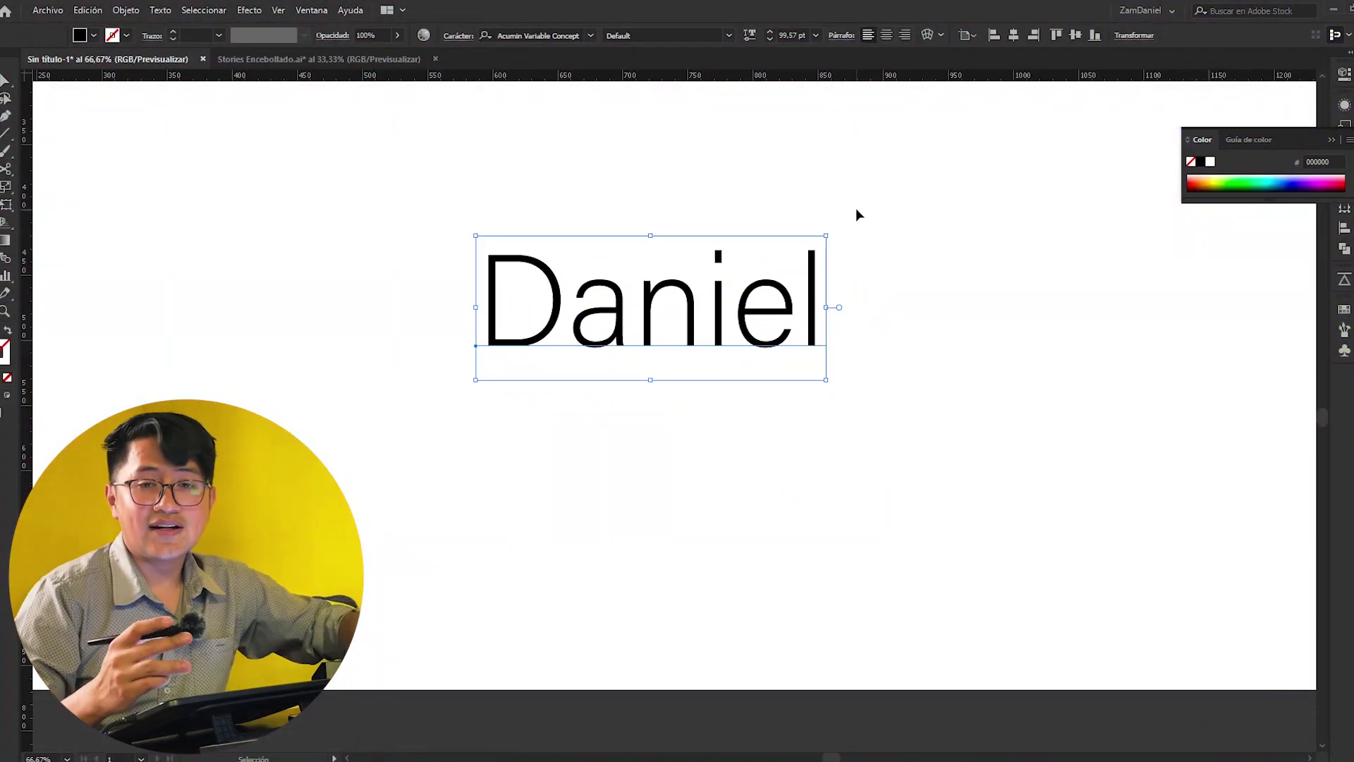
Outline the word and raise its letter i, then undo back to live editable text.
scroll(856, 211, "up", 1)
scroll(856, 211, "left", 1)
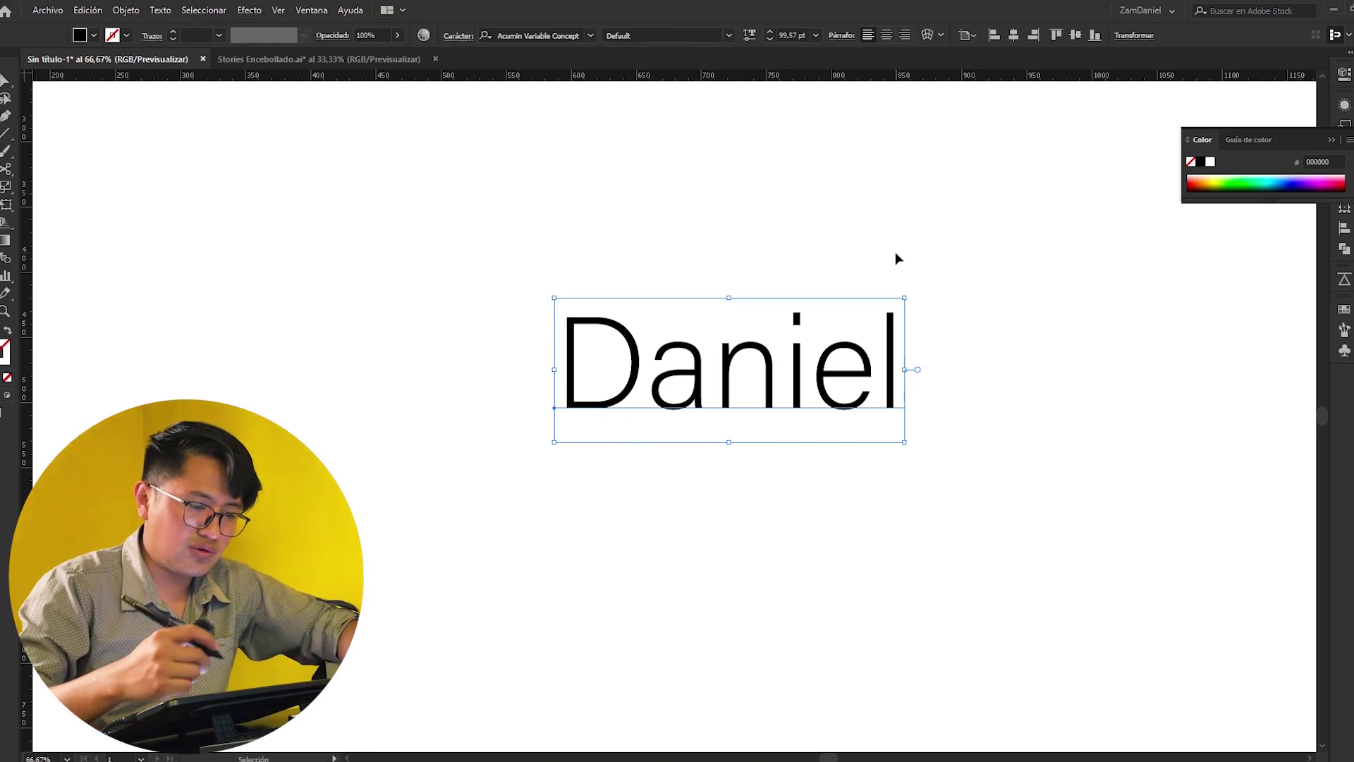
key("ctrl+shift+o")
double_click(746, 289)
left_click_drag(747, 310, 746, 275)
double_click(917, 217)
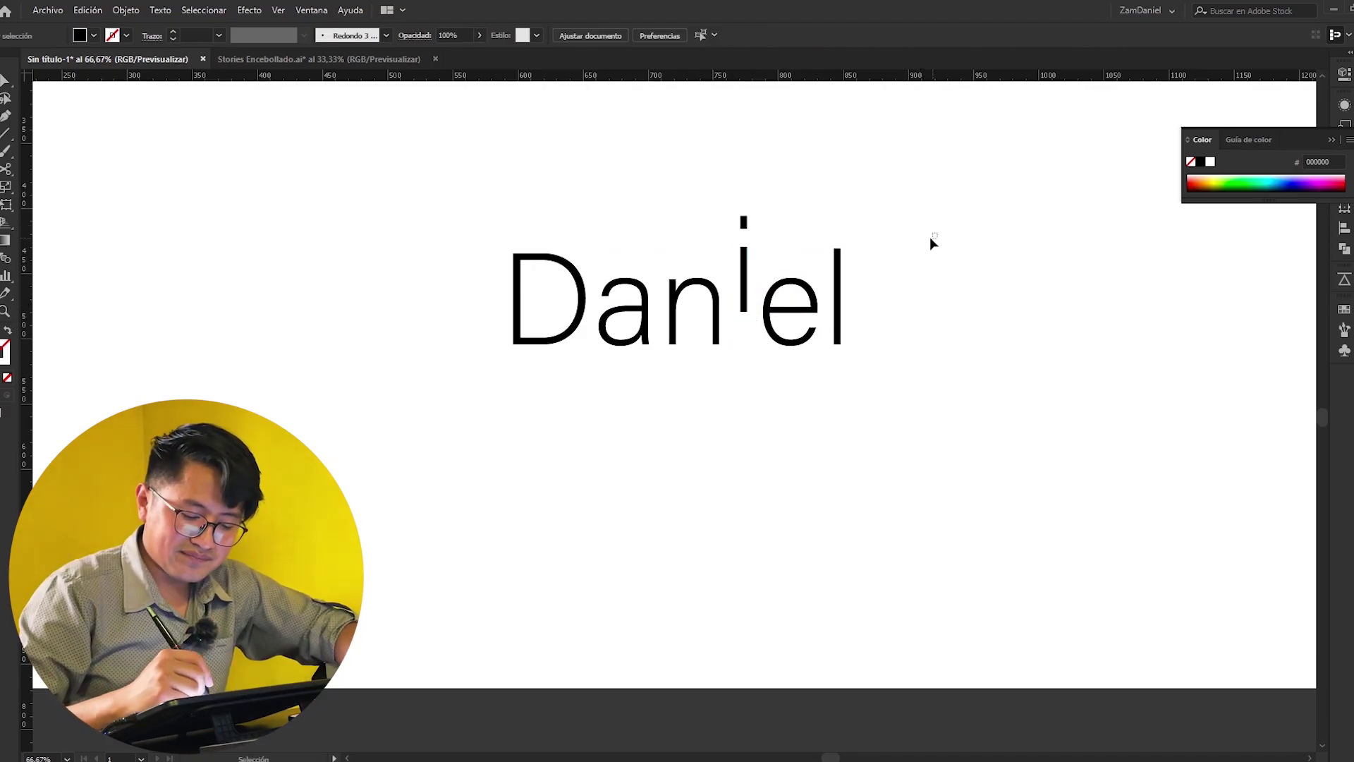
left_click_drag(929, 237, 902, 264)
key("ctrl+minus")
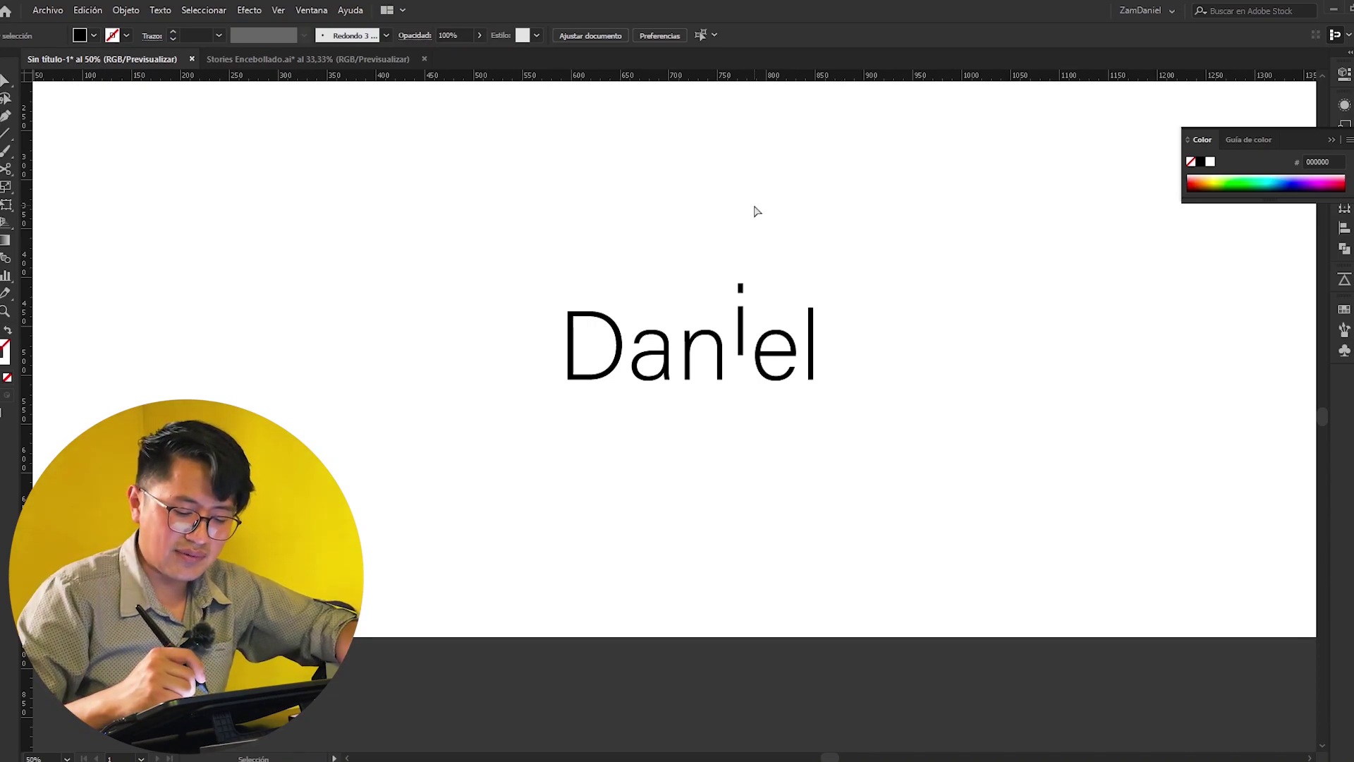
key("ctrl+z")
key("ctrl+plus")
Raise the letter i about 22 pt with the Touch Type tool, keeping the text live.
left_click(829, 305)
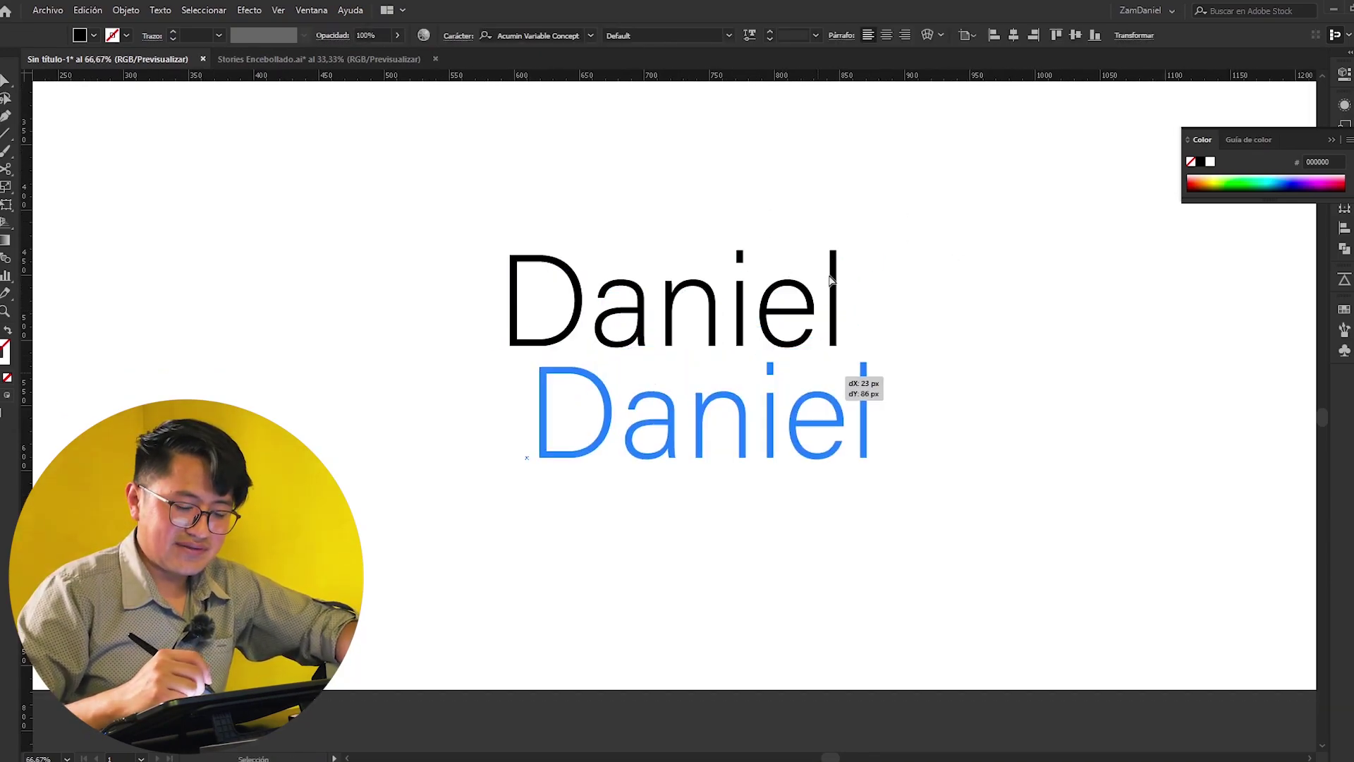
key("shift+t")
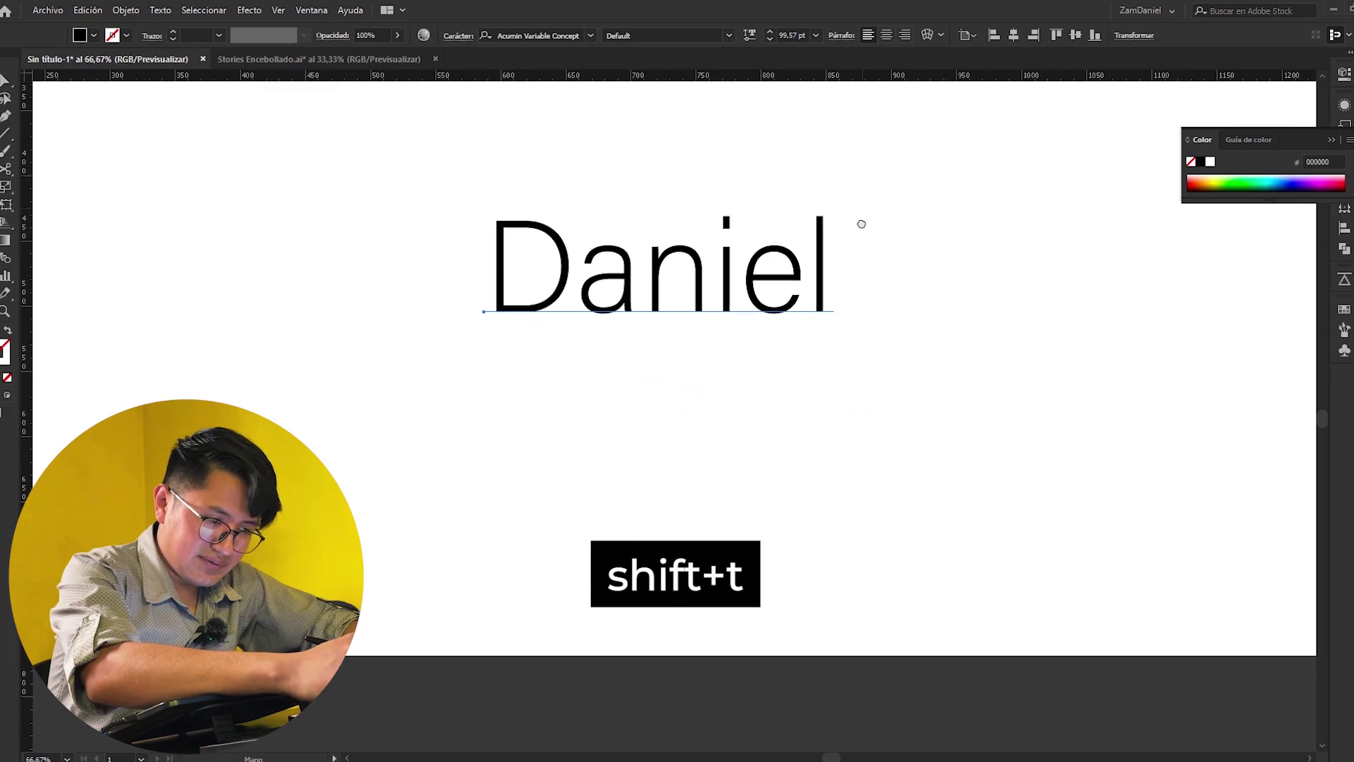
left_click_drag(849, 187, 857, 244)
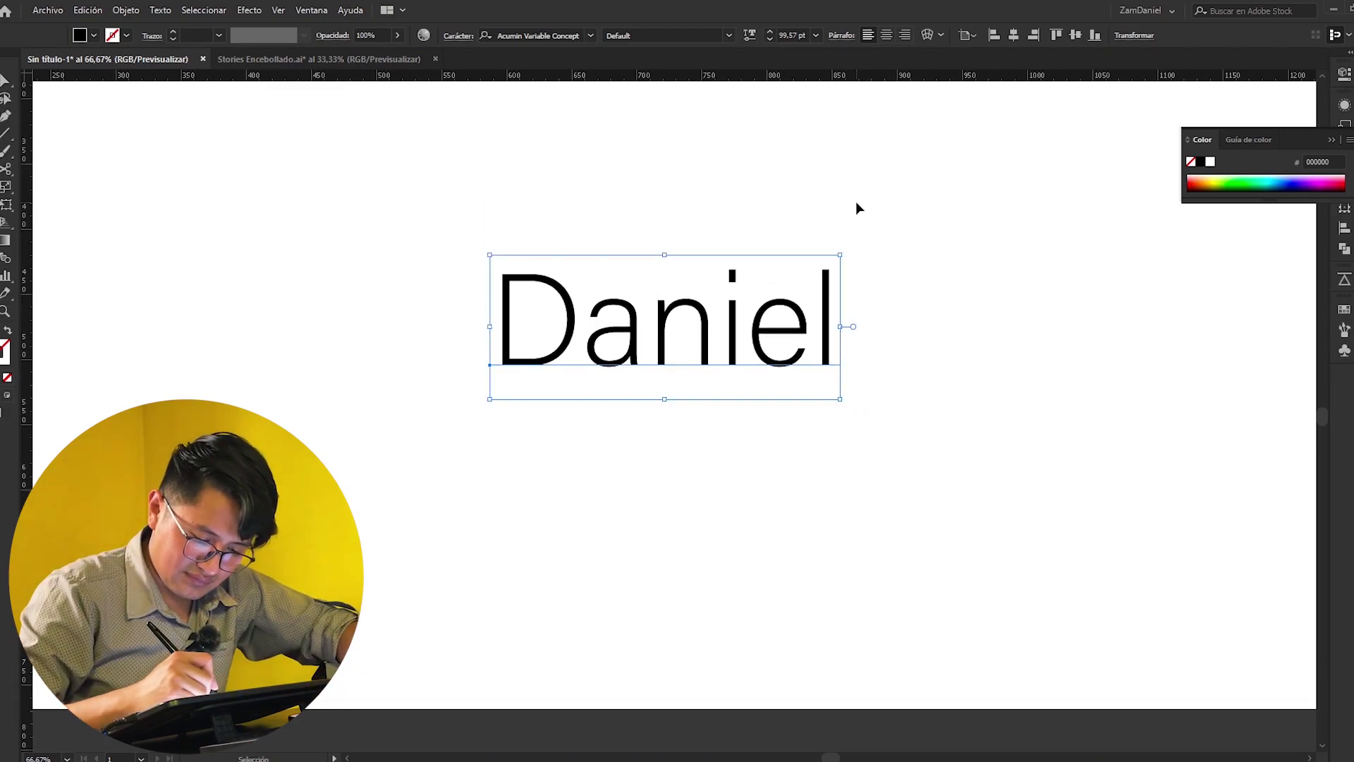
key("shift+t")
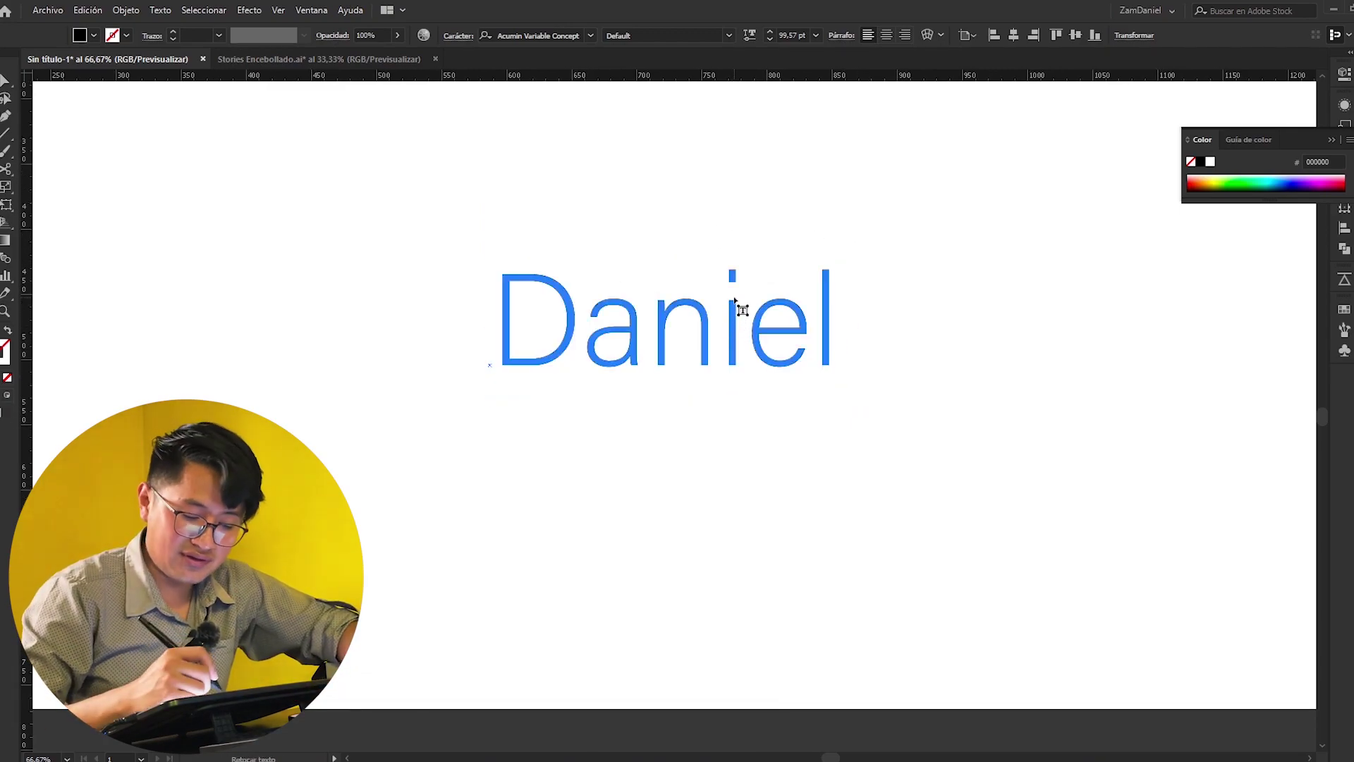
left_click(732, 321)
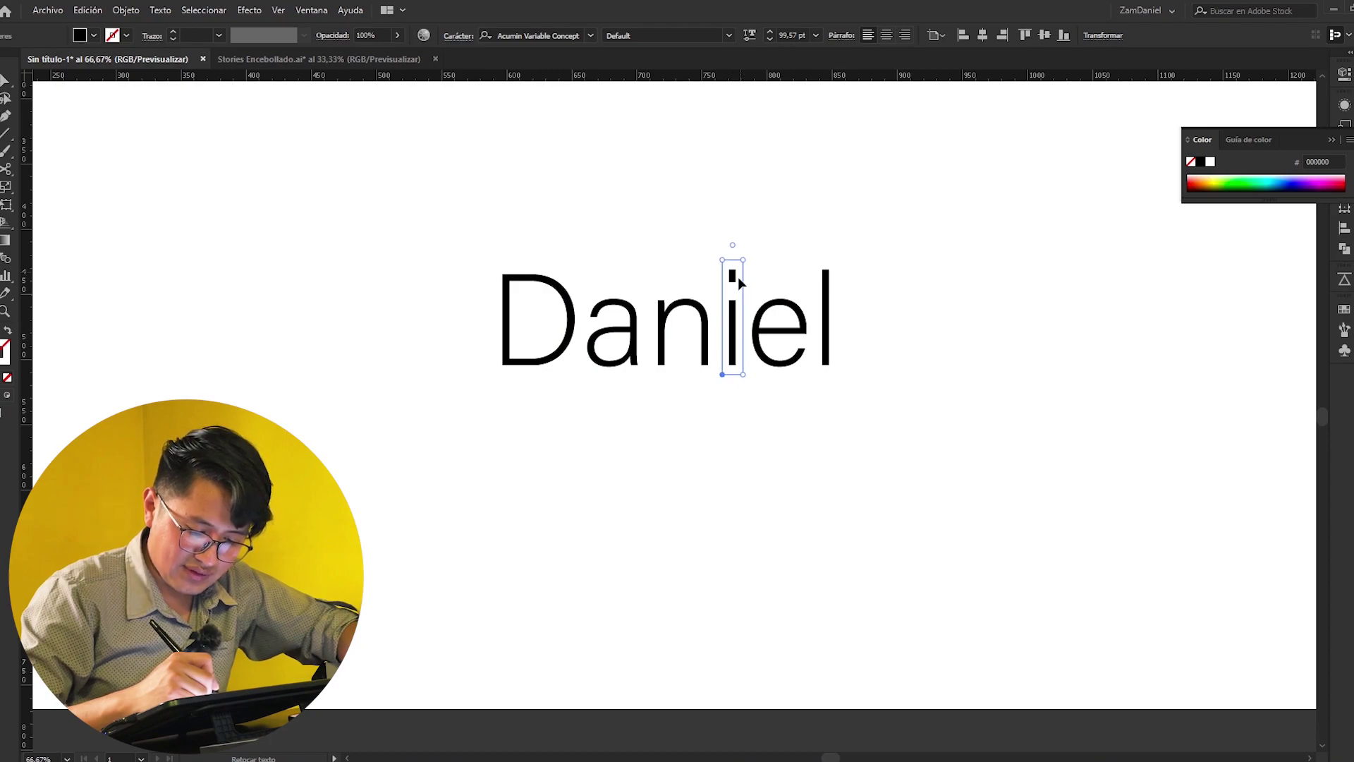
left_click_drag(737, 330, 736, 297)
key("v")
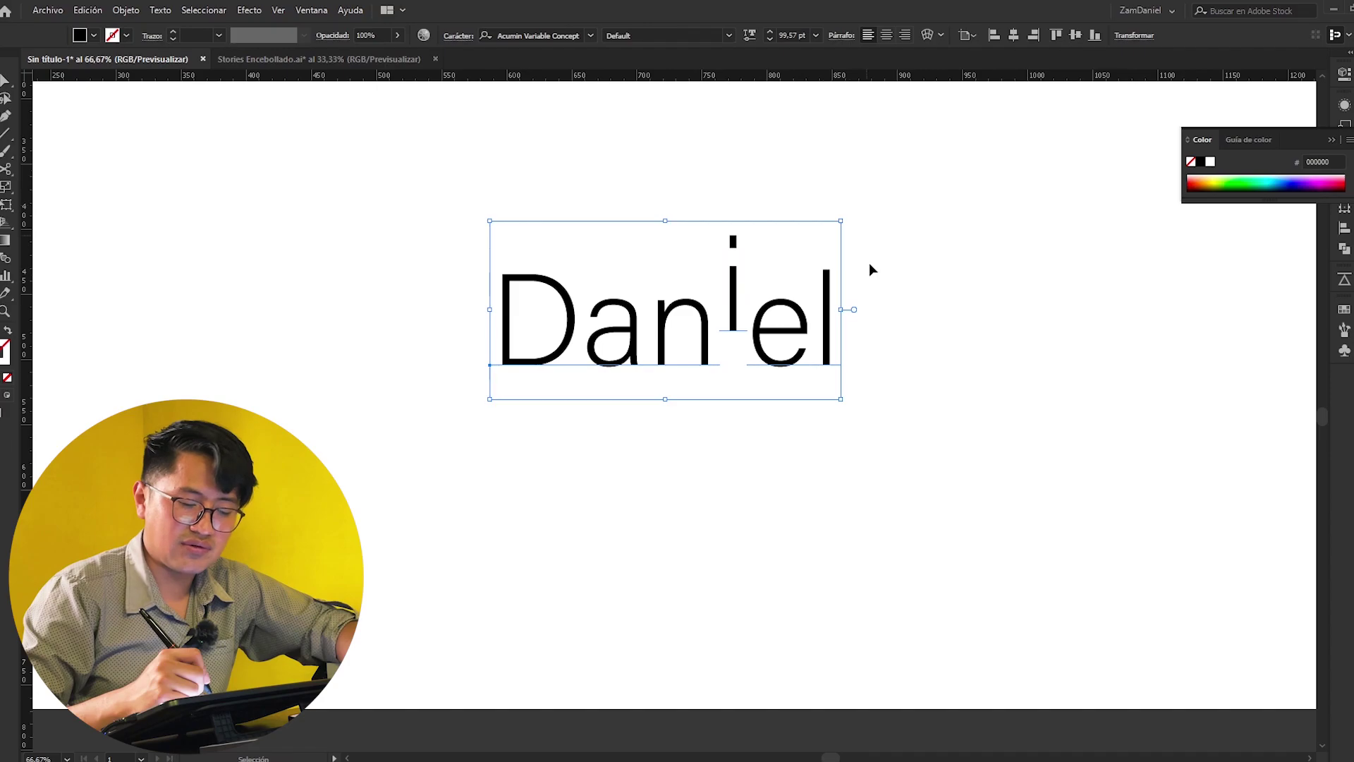
key("ctrl+shift+a")
scroll(677, 380, "down", 2)
left_click_drag(842, 220, 829, 295)
key("ctrl+z")
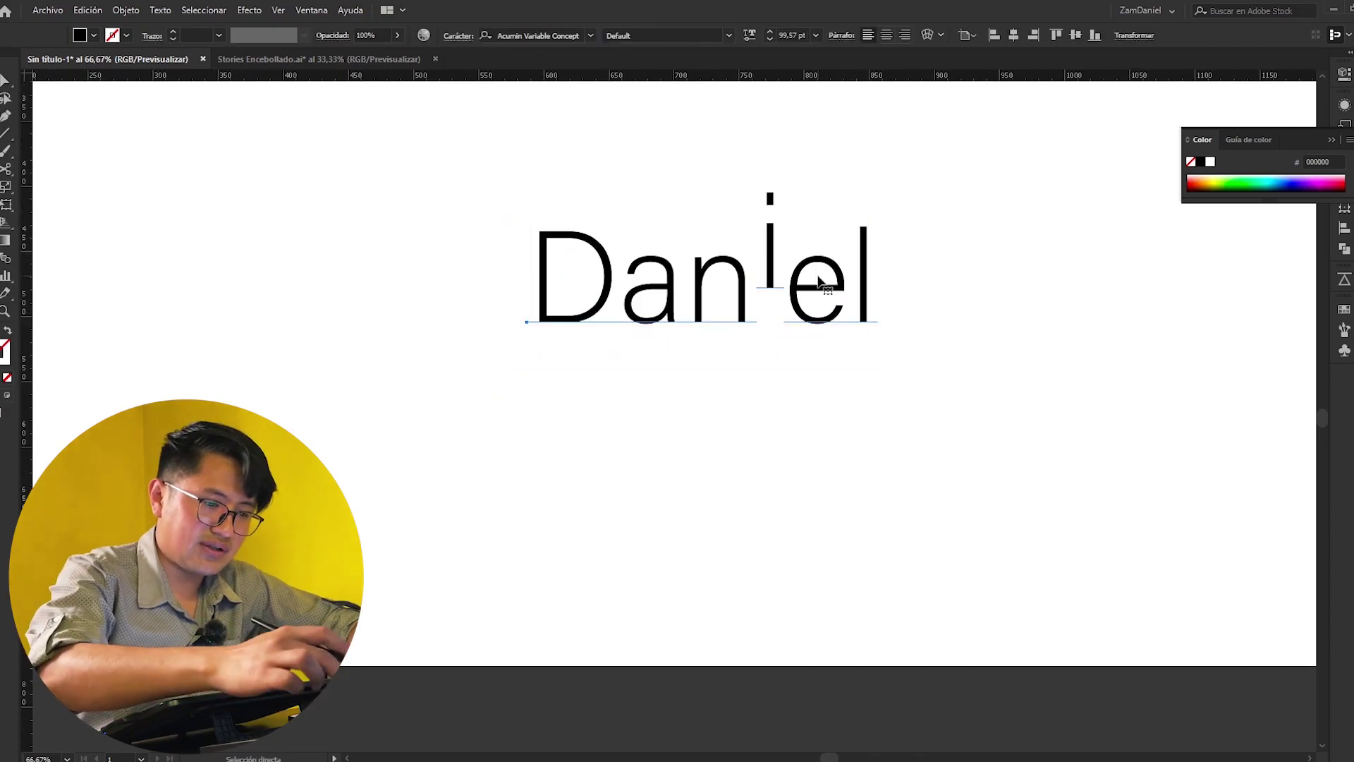
Replace the letter a in the word with p, then select the loop's right-side anchors.
left_click_drag(672, 295, 621, 294)
key("BackSpace")
type("p")
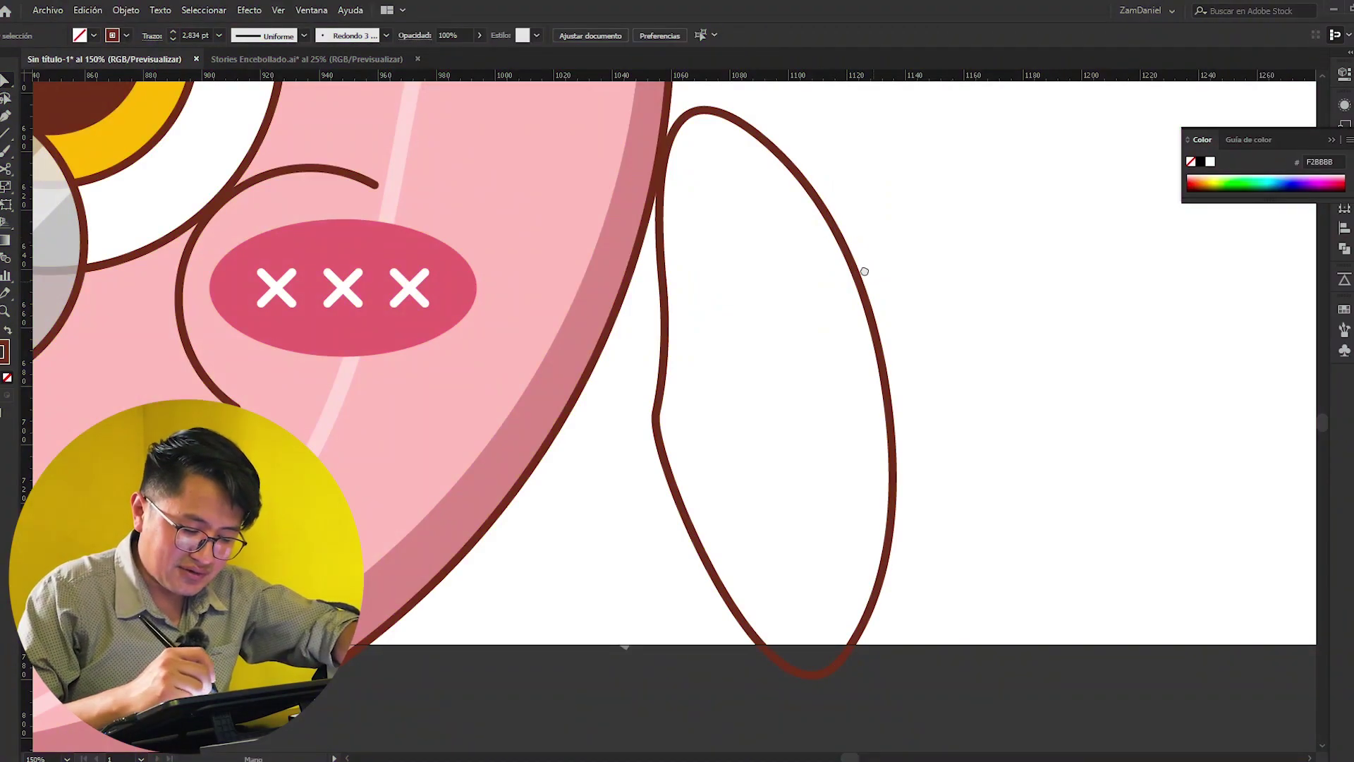
mouse_move(864, 271)
left_mouse_down()
mouse_move(825, 226)
mouse_move(810, 311)
mouse_move(870, 254)
left_mouse_up()
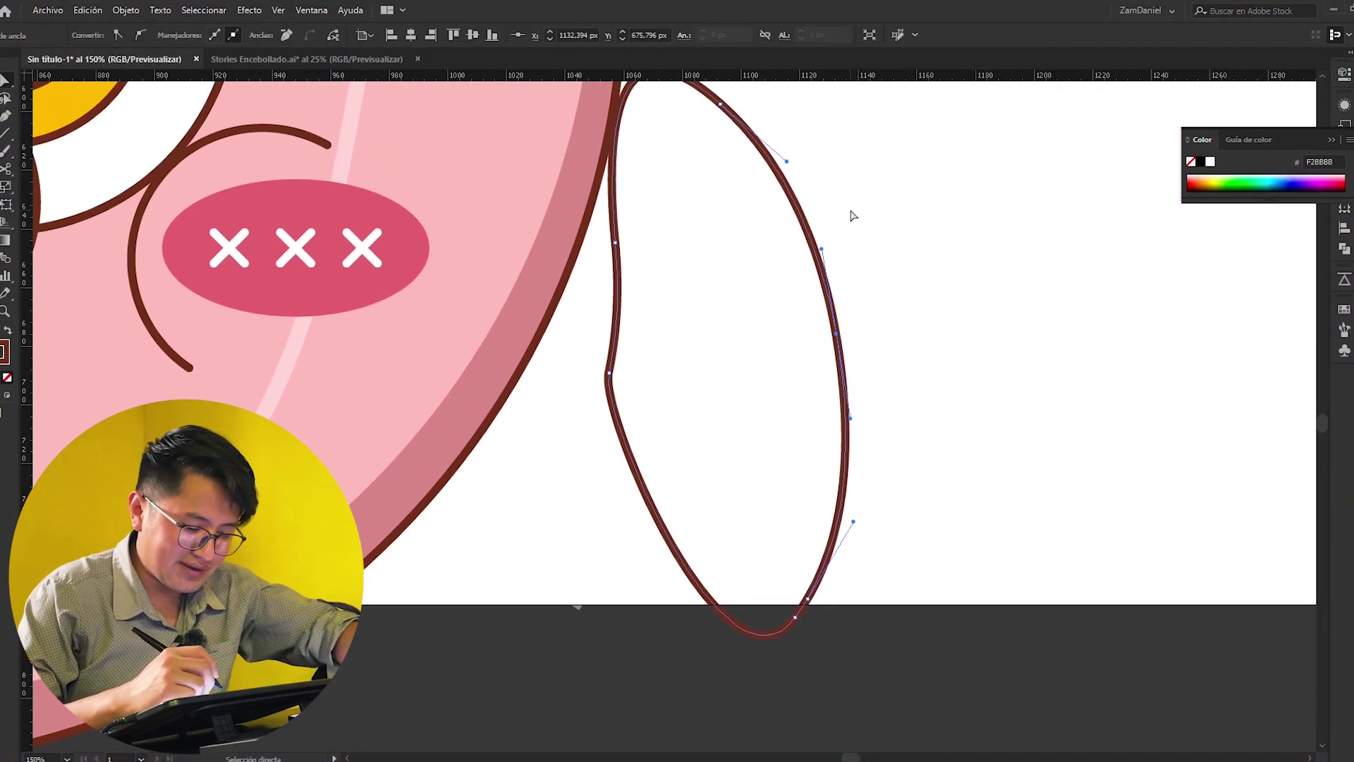
Adjust the brown loop's anchor points, then brush its left side with the Smooth tool.
left_click_drag(609, 374, 614, 374)
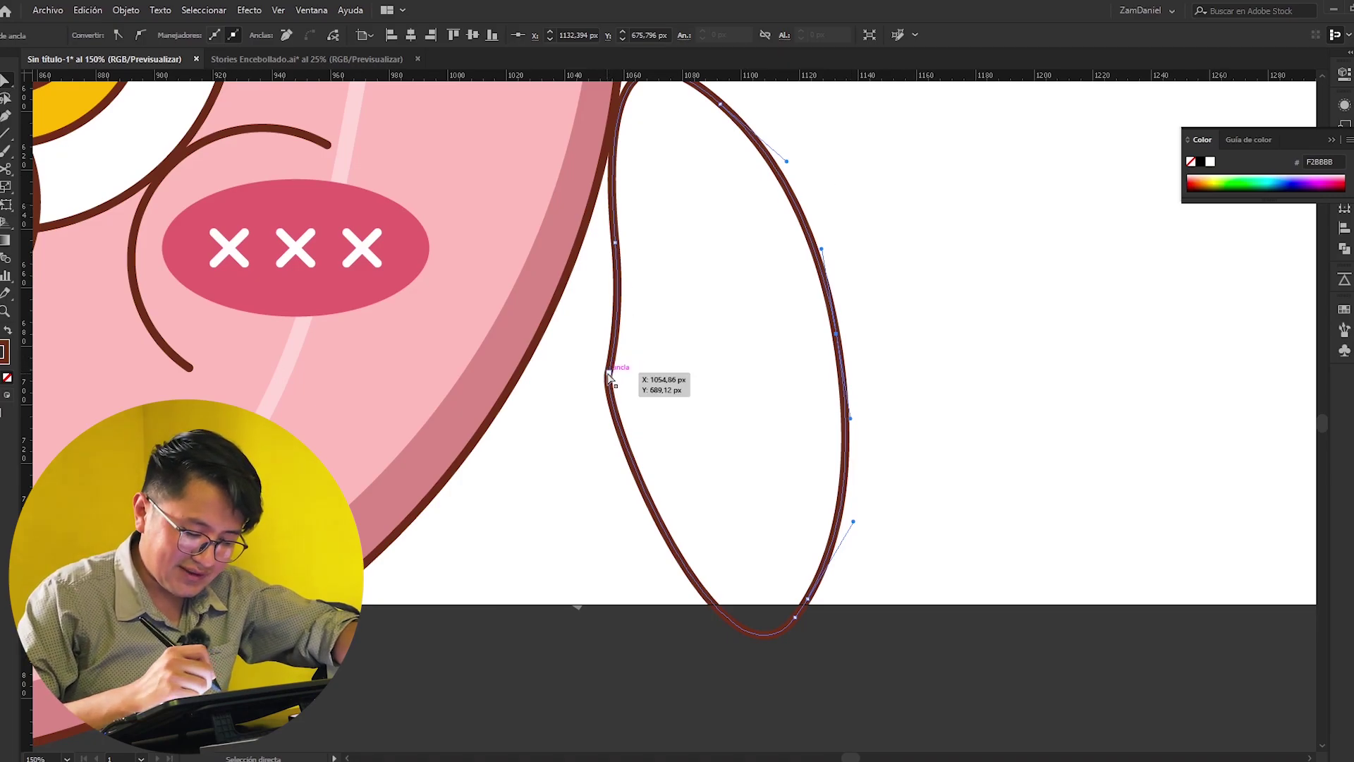
left_click(895, 221)
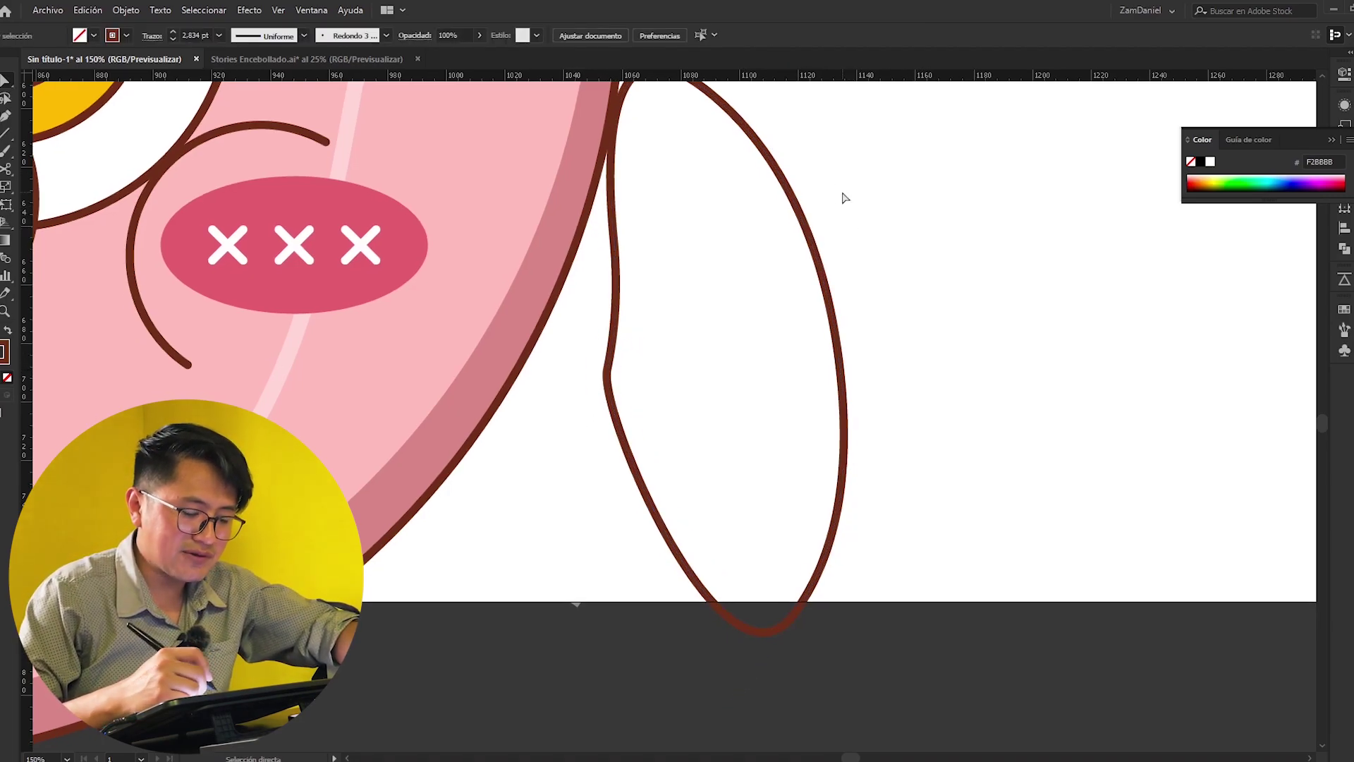
scroll(827, 244, "up", 1)
mouse_move(810, 211)
left_mouse_down()
mouse_move(865, 324)
mouse_move(913, 242)
left_mouse_up()
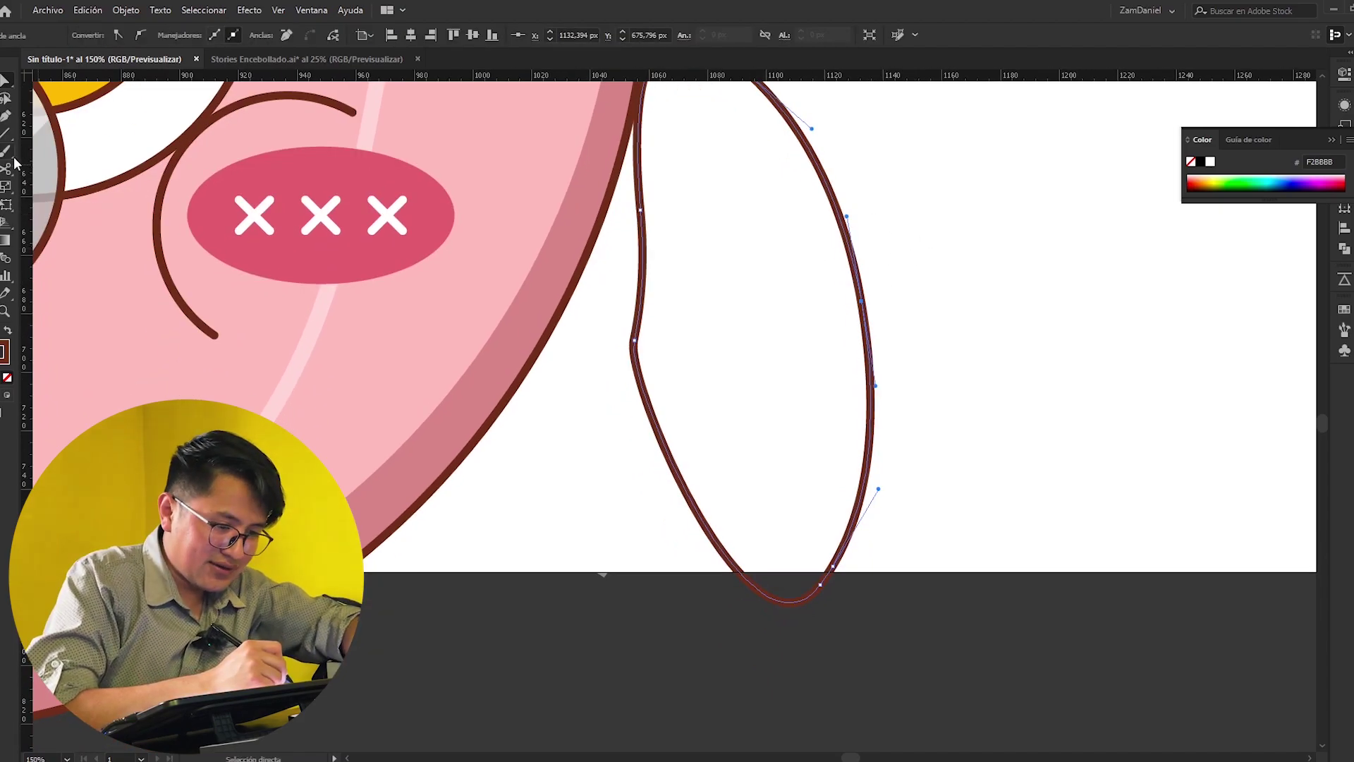
left_click_drag(9, 186, 127, 204)
mouse_move(663, 440)
left_mouse_down()
mouse_move(644, 341)
mouse_move(680, 448)
left_mouse_up()
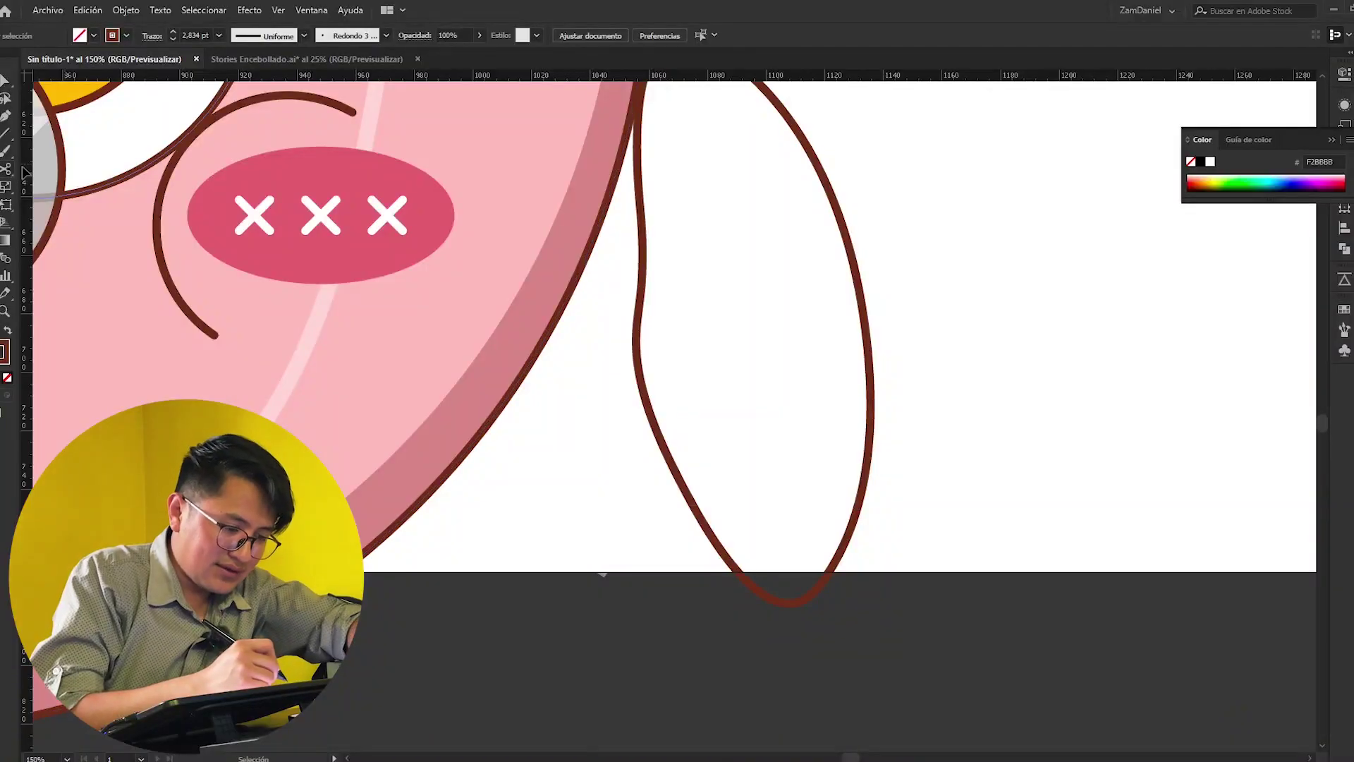
Enable 'La tecla Alt cambia a la herramienta Suavizar' in the Pencil tool options.
key("Return")
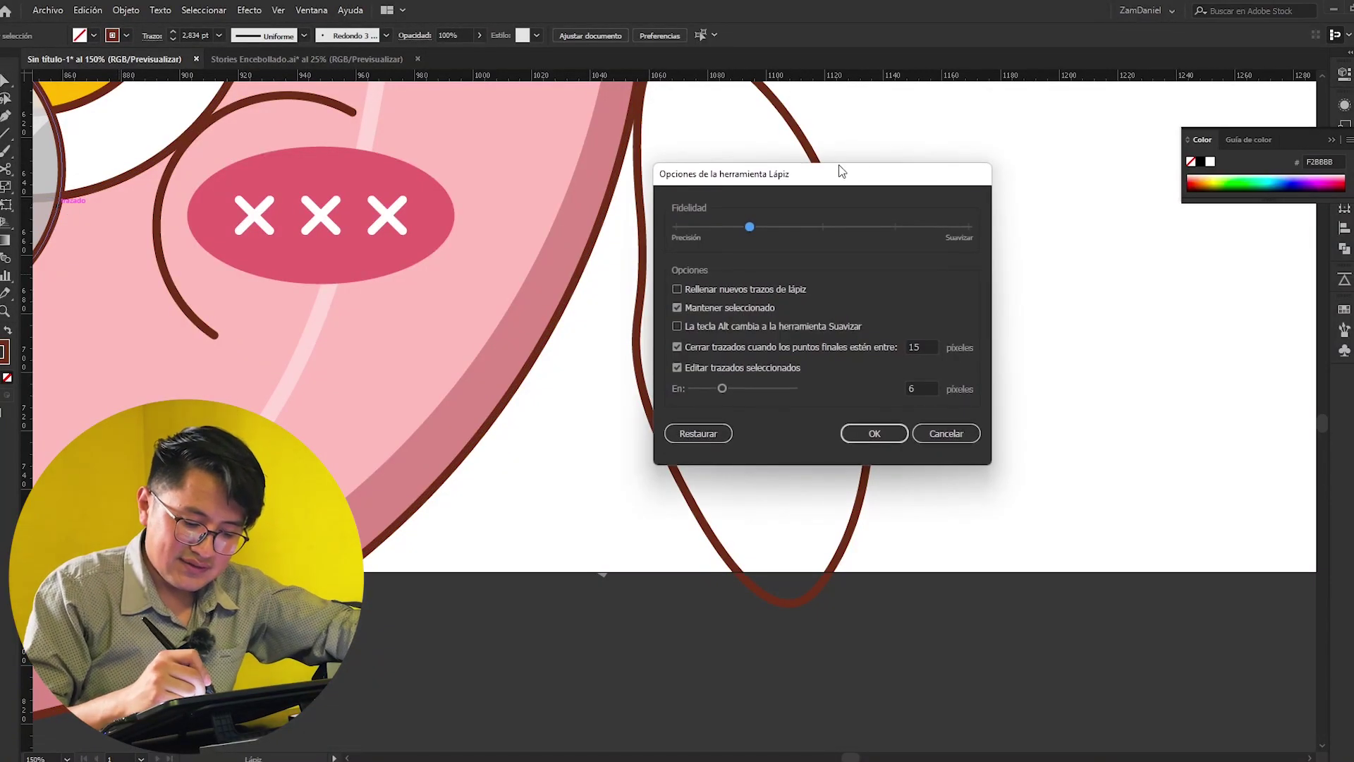
left_click_drag(859, 179, 747, 142)
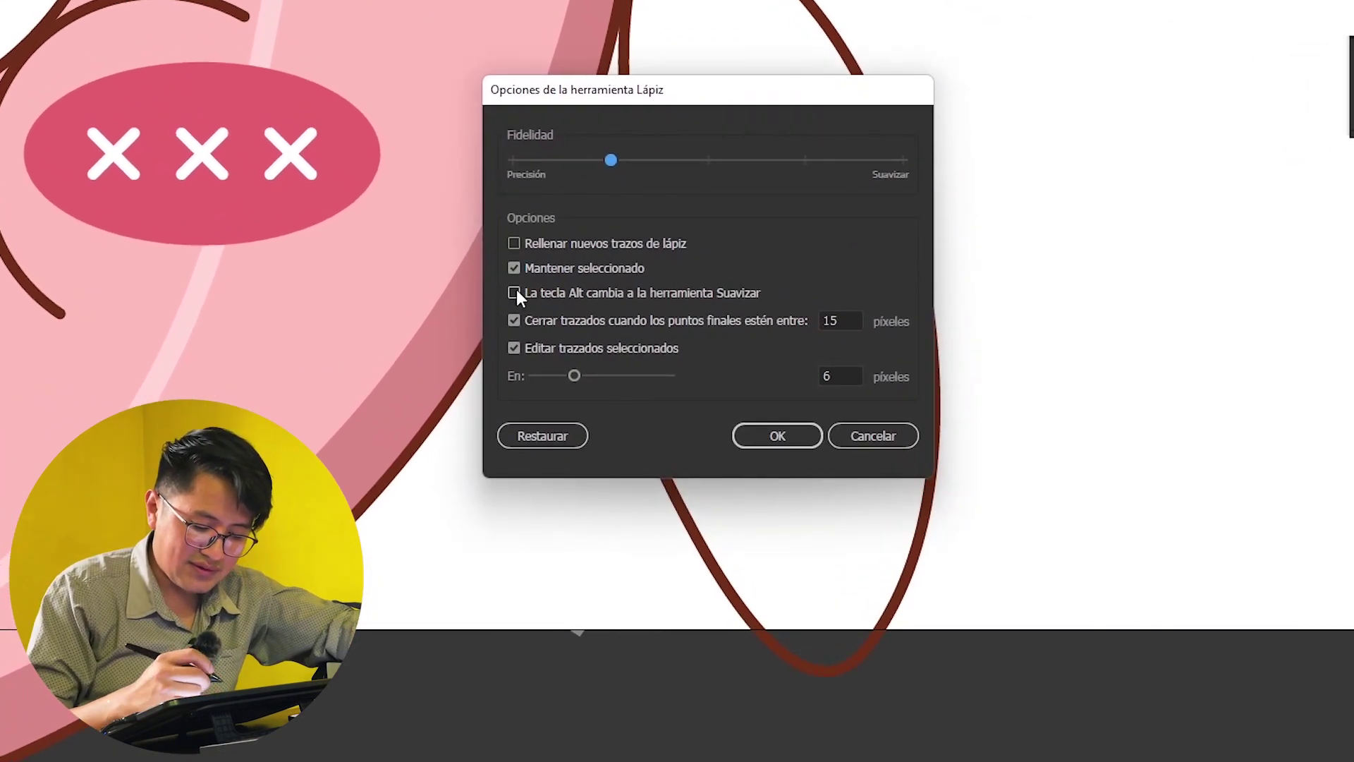
left_click(514, 292)
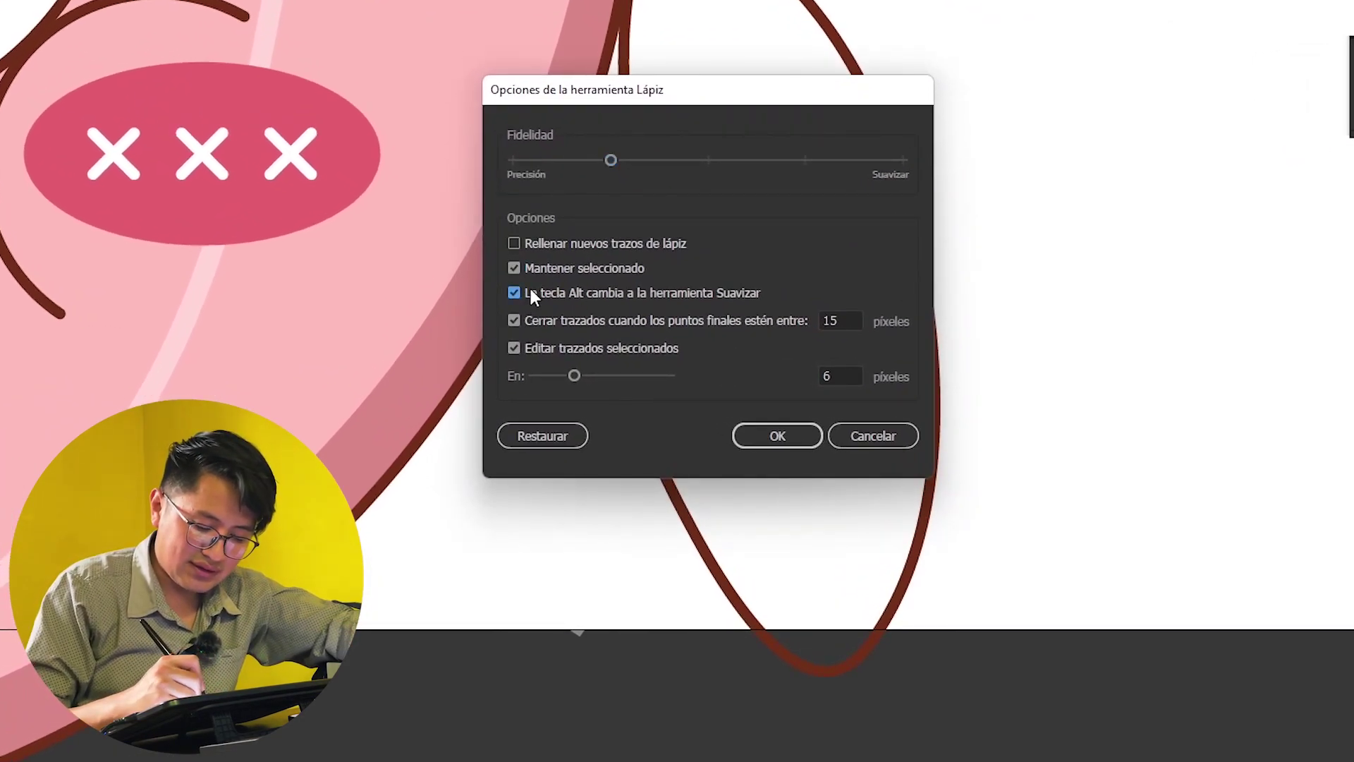
left_click(778, 436)
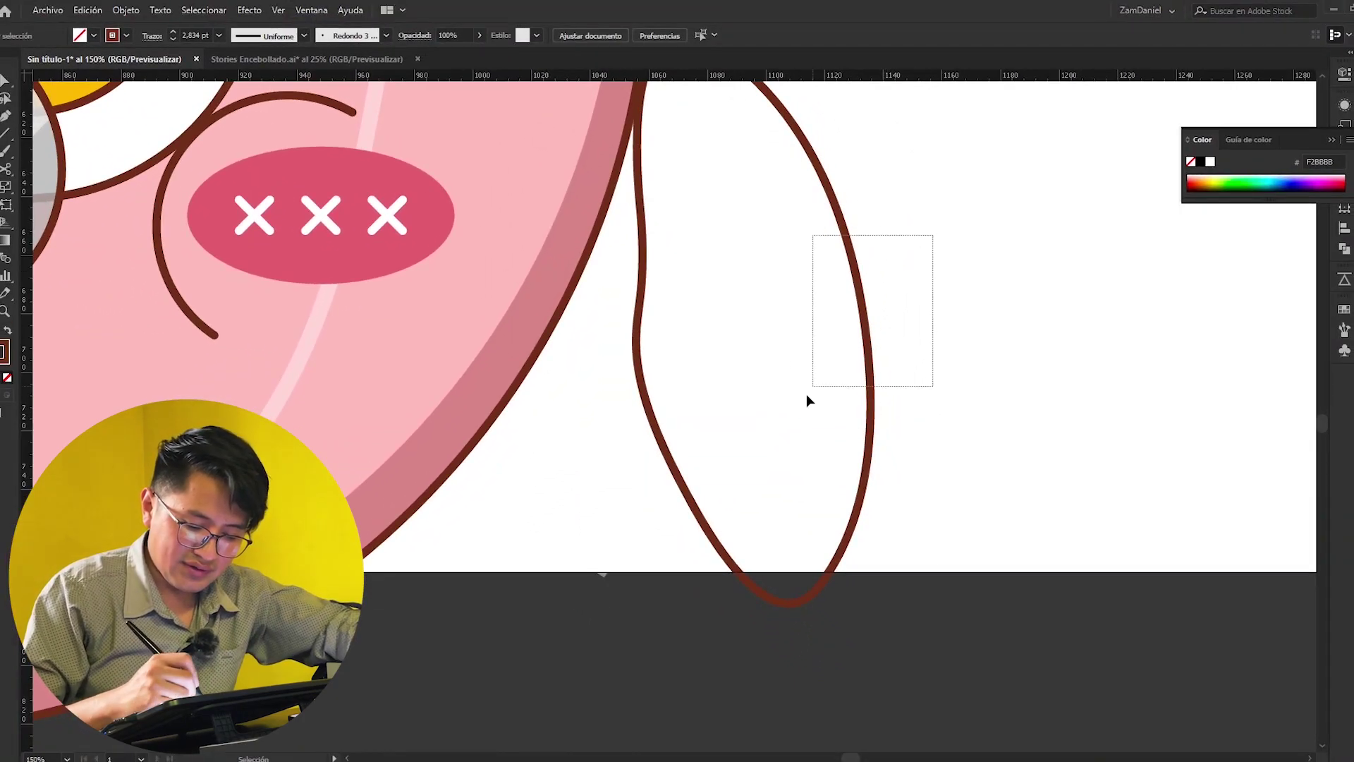
left_click_drag(808, 401, 850, 393)
Alt-brush with the Pencil along the loop's left side, bottom and right side.
key("n")
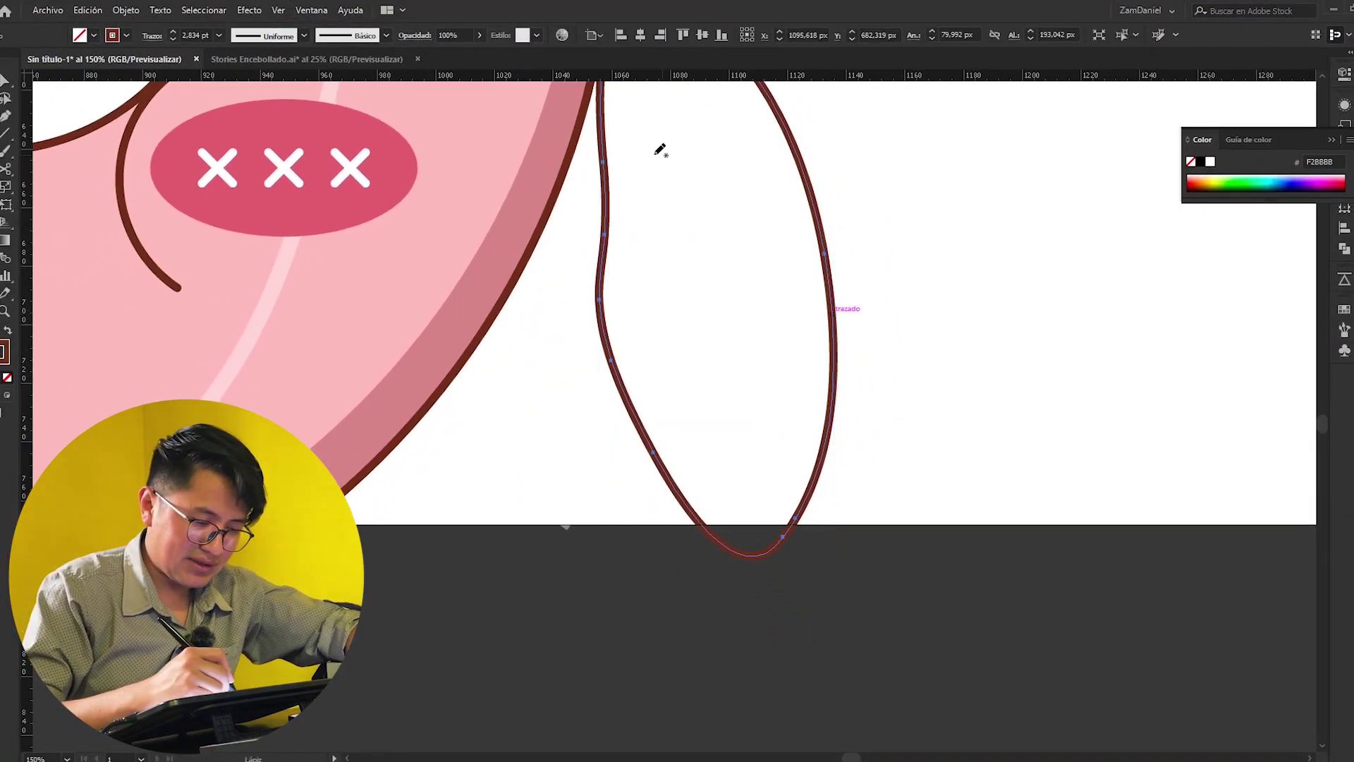
key("alt")
mouse_move(596, 353)
left_mouse_down()
mouse_move(609, 351)
mouse_move(680, 478)
mouse_move(610, 123)
left_mouse_up()
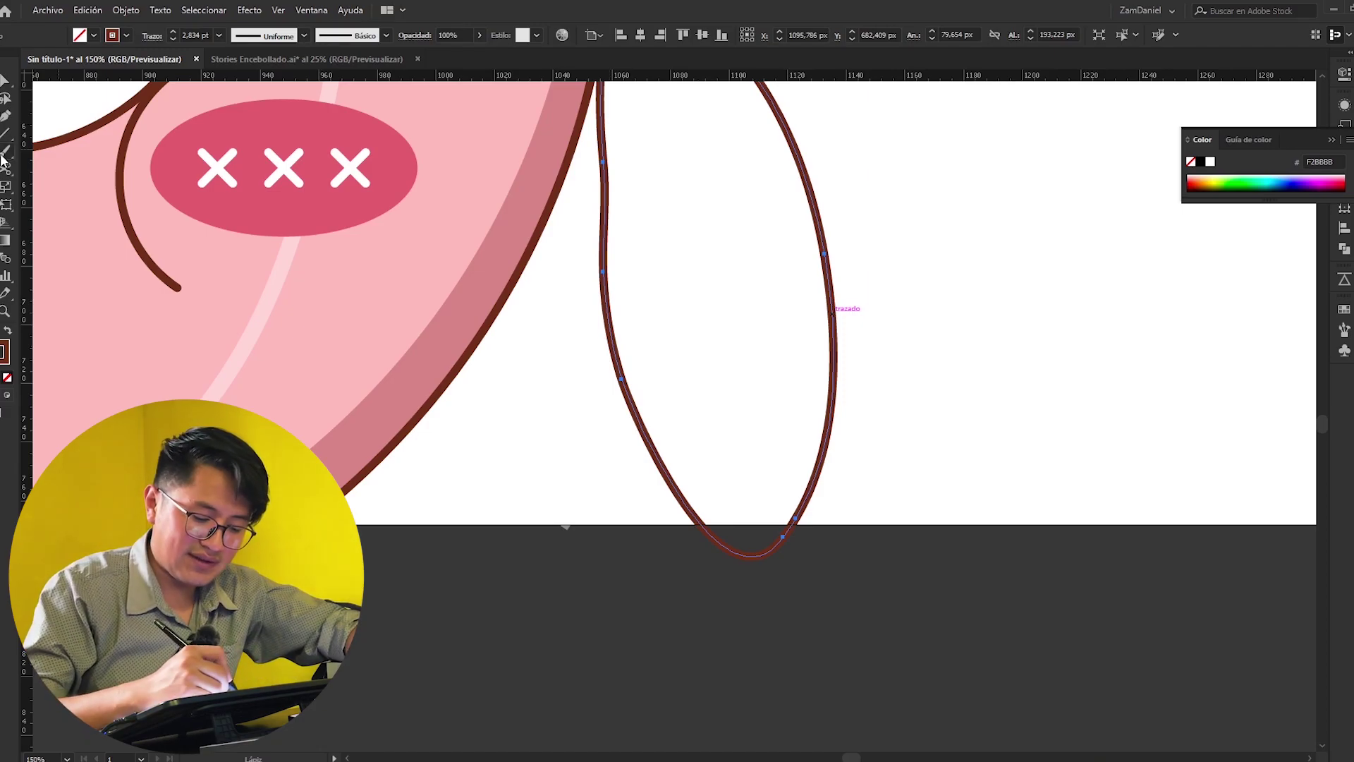
mouse_move(610, 224)
left_mouse_down()
mouse_move(781, 561)
mouse_move(825, 287)
left_mouse_up()
left_click_drag(809, 233, 831, 416)
left_click_drag(610, 183, 639, 423)
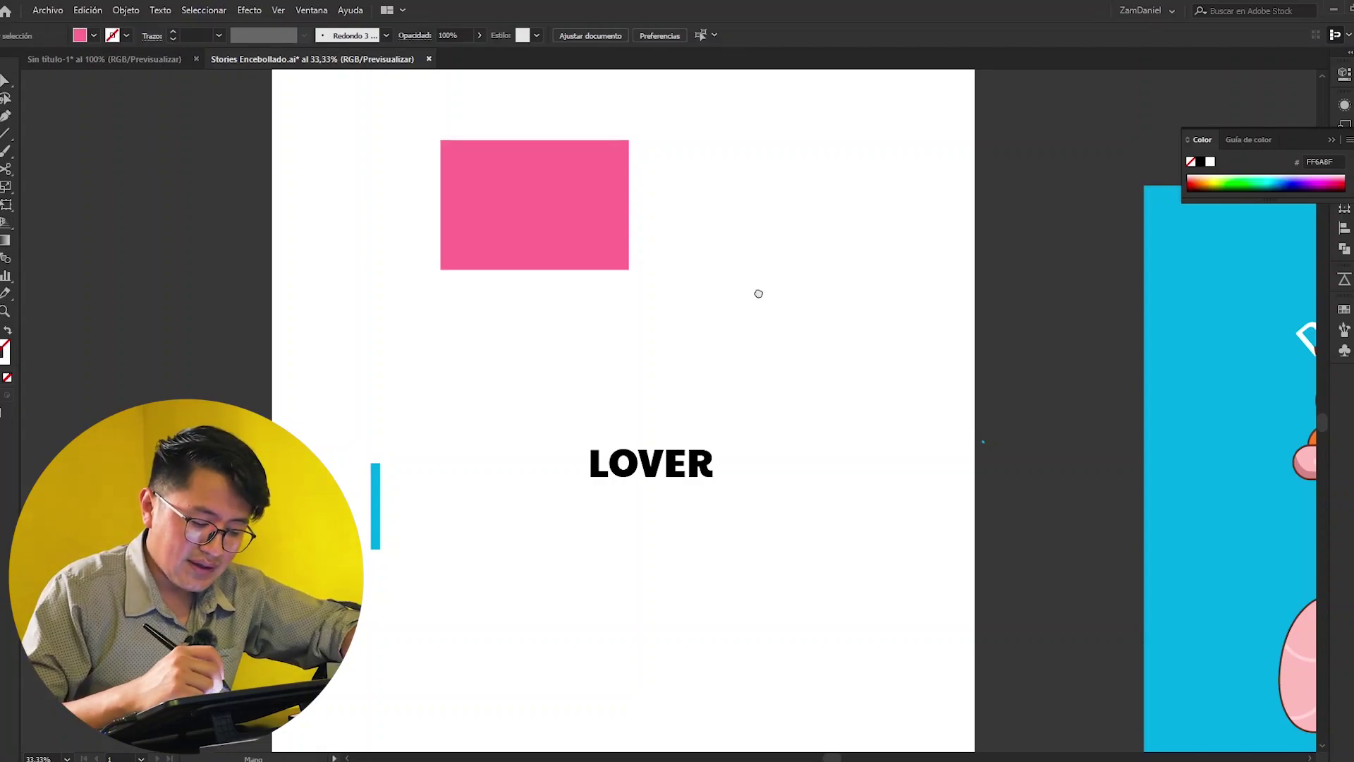
Select the pink rectangle and centre it horizontally on the artboard.
left_click_drag(755, 303, 768, 263)
left_click_drag(719, 212, 720, 314)
left_click_drag(735, 564, 734, 564)
left_click_drag(630, 268, 629, 248)
left_click(586, 218, "shift")
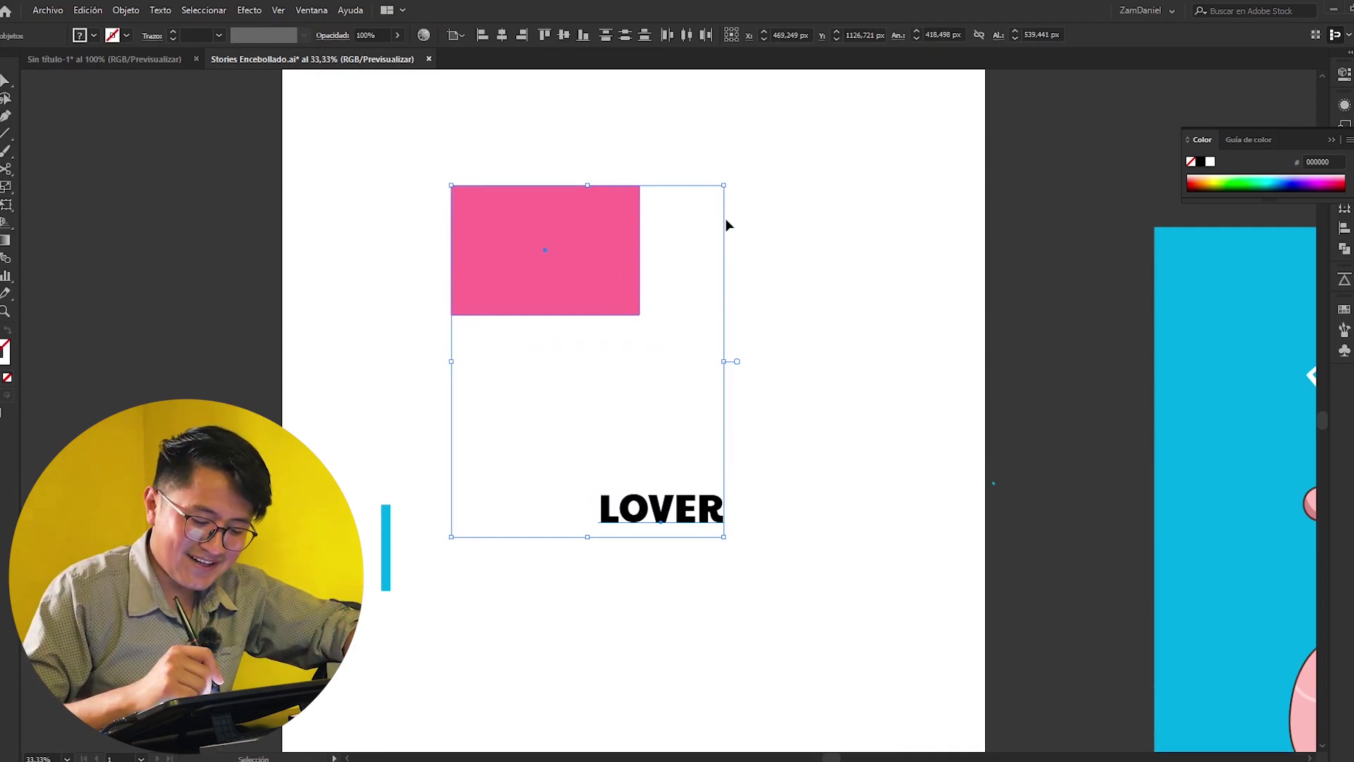
left_click(607, 251)
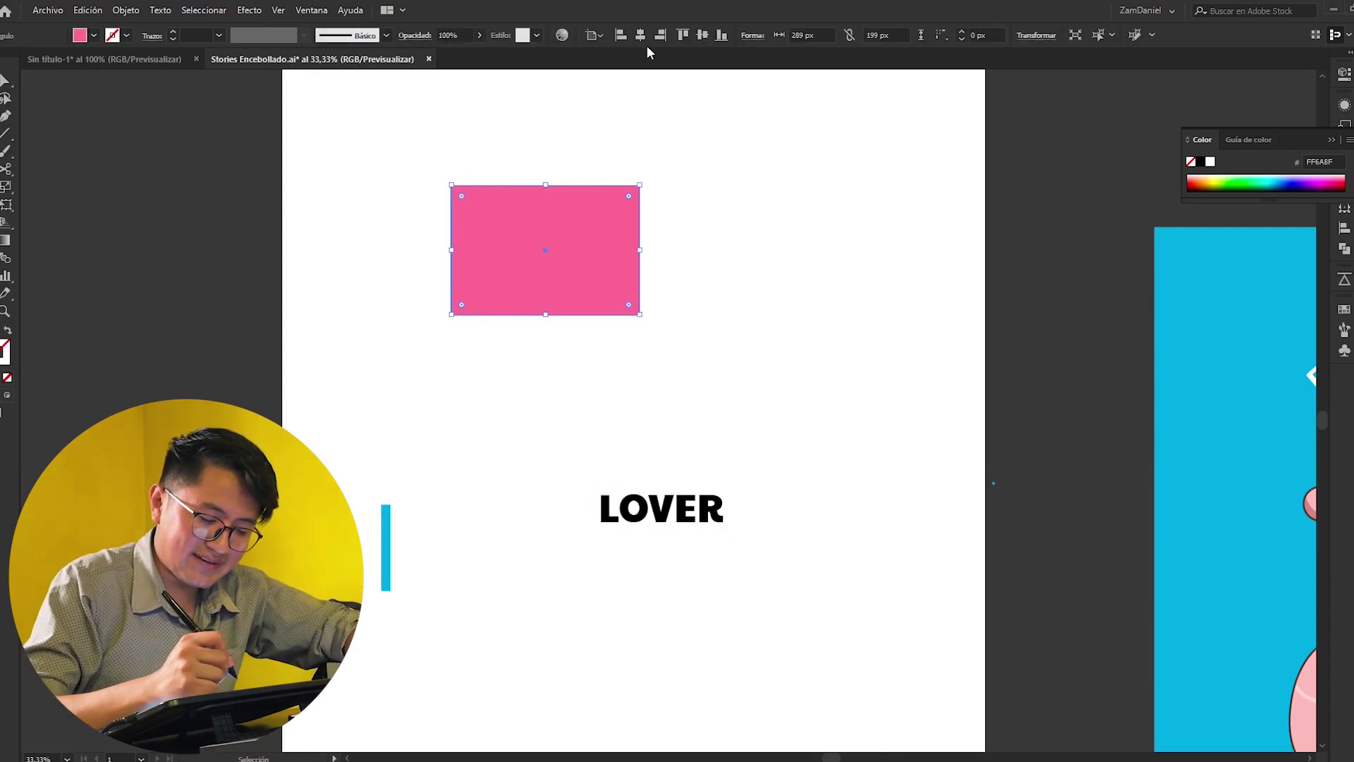
left_click(641, 34)
left_click(621, 545)
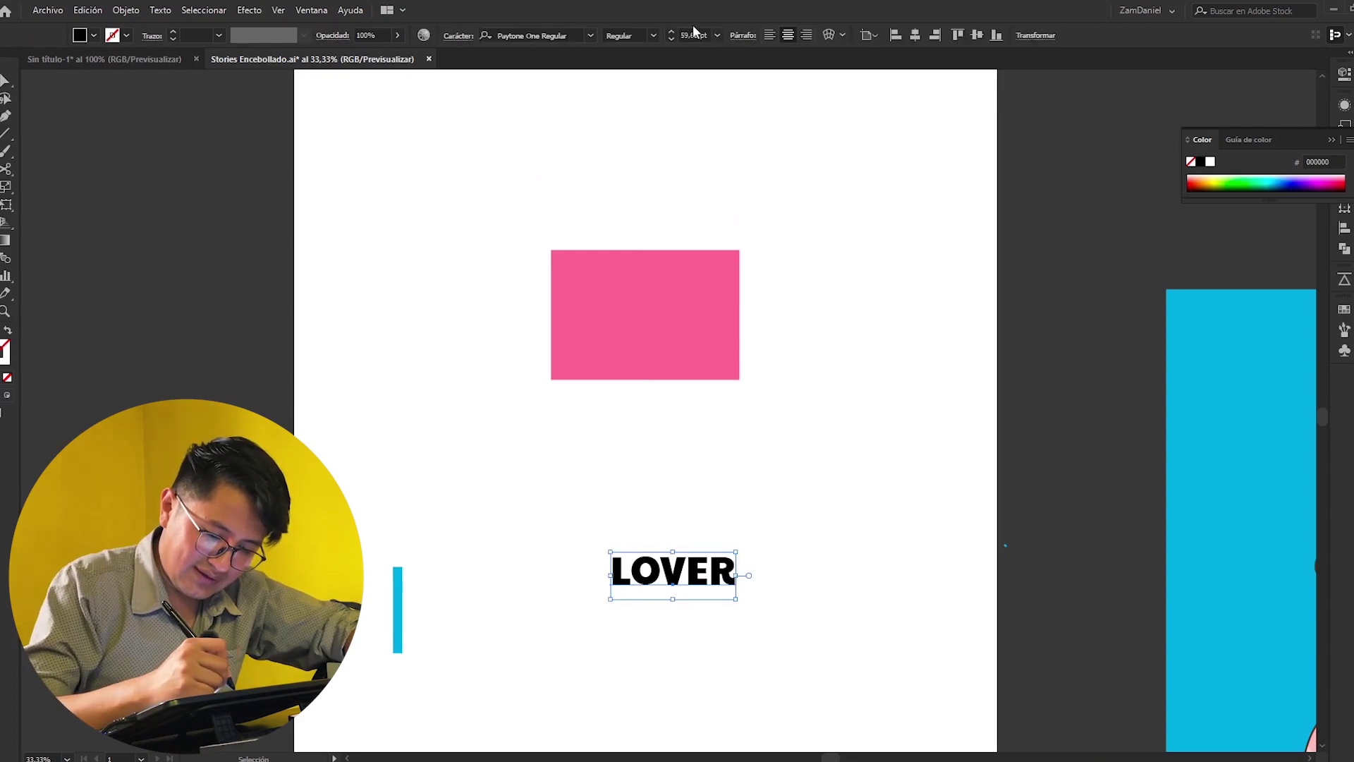
Centre LOVER horizontally, top-align it to the artboard, and send the rectangle behind it.
left_click(920, 38)
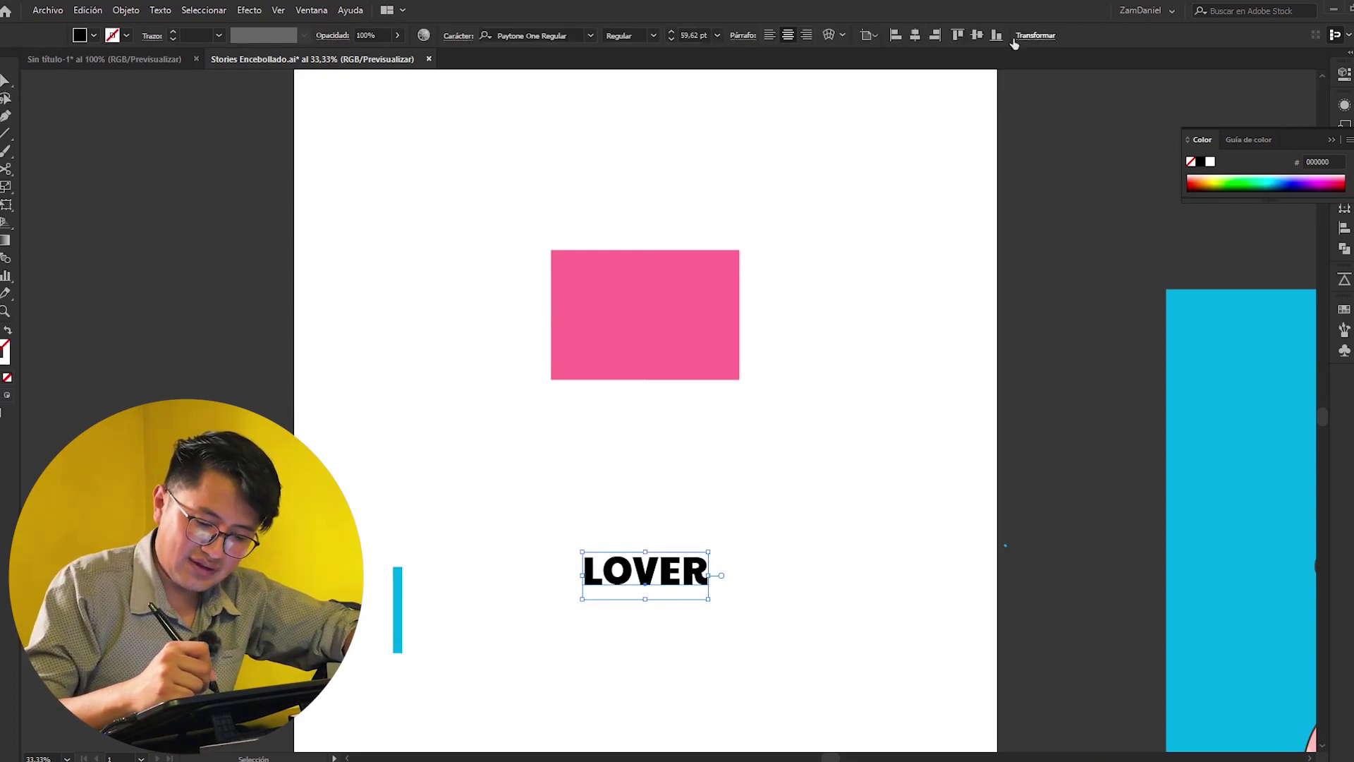
left_click(957, 35)
left_click(716, 287)
key("ctrl+shift+bracketleft")
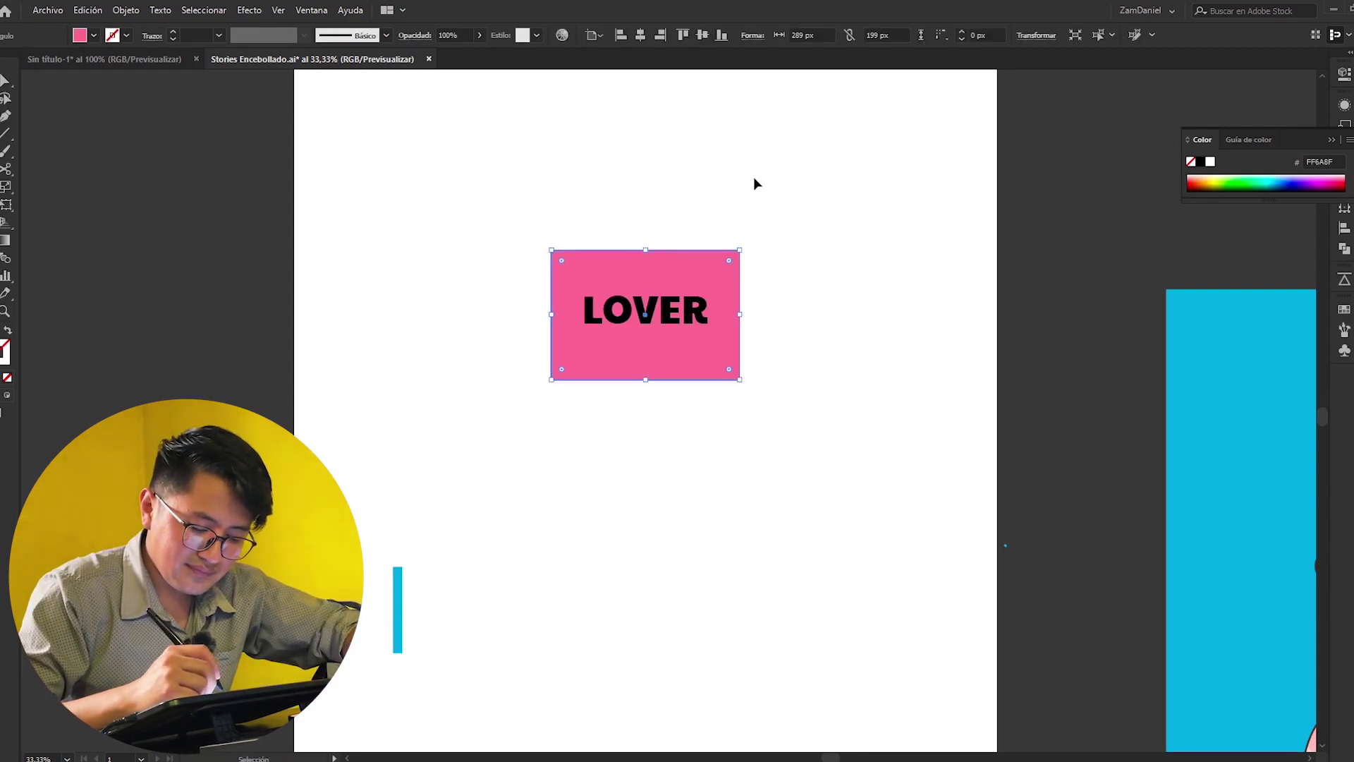
left_click(755, 184)
scroll(818, 141, "down", 1)
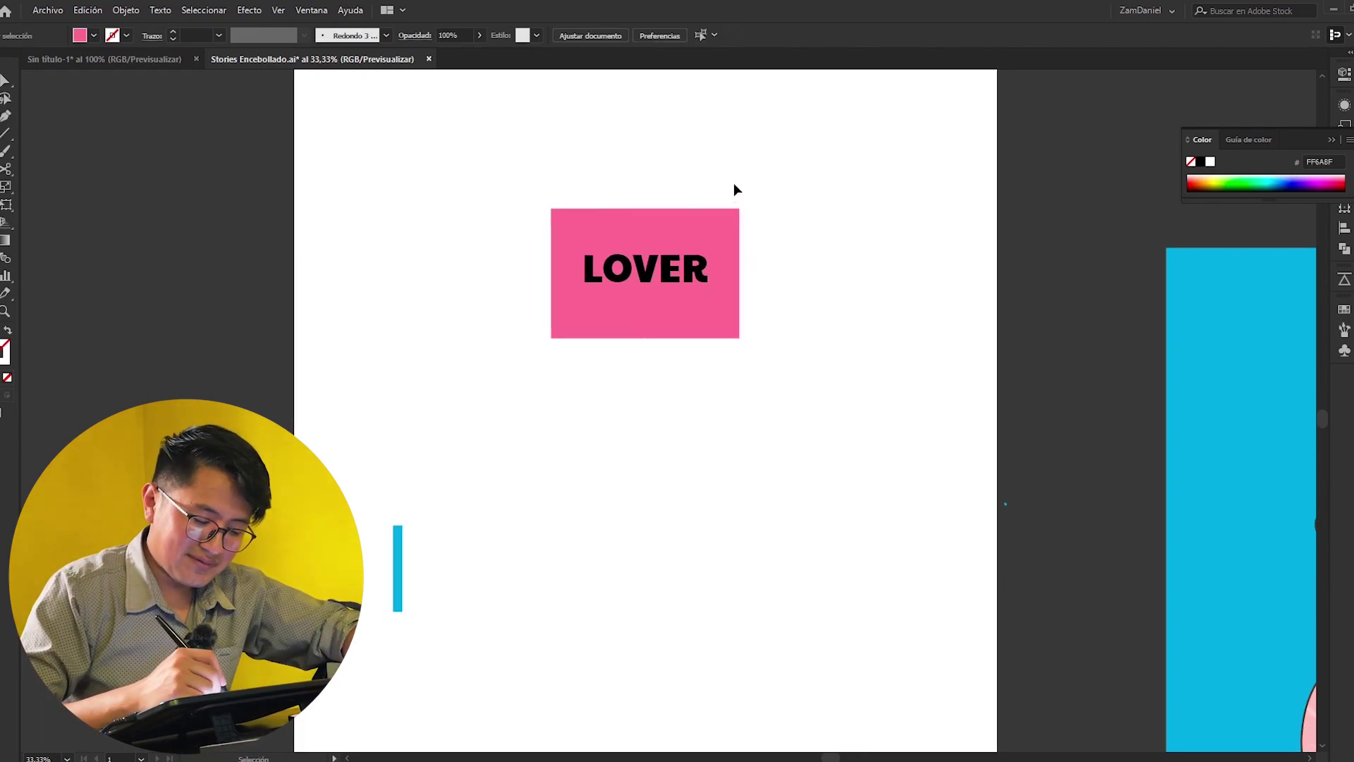
With the pink rectangle as key object, centre LOVER horizontally and bottom-align it.
mouse_move(670, 275)
left_mouse_down()
mouse_move(733, 257)
mouse_move(755, 437)
mouse_move(846, 600)
left_mouse_up()
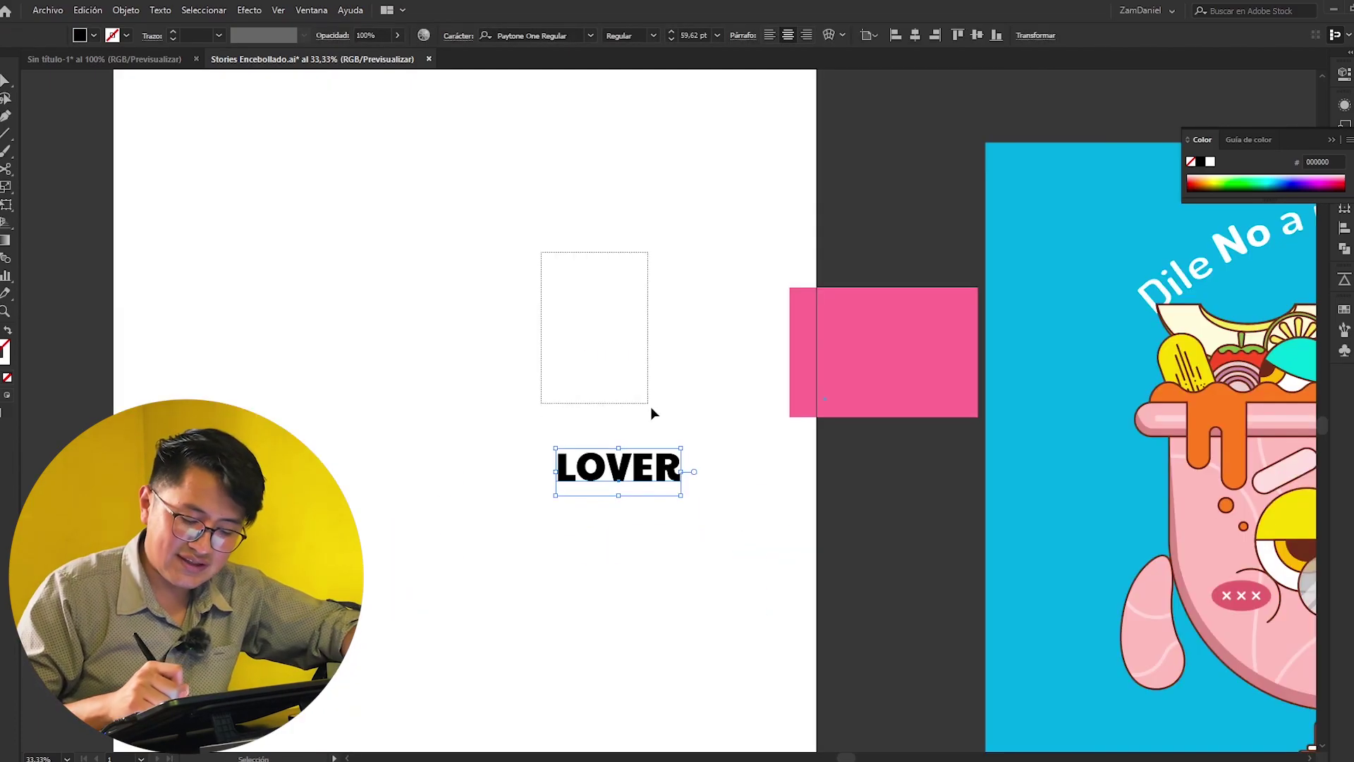
left_click_drag(622, 378, 894, 550)
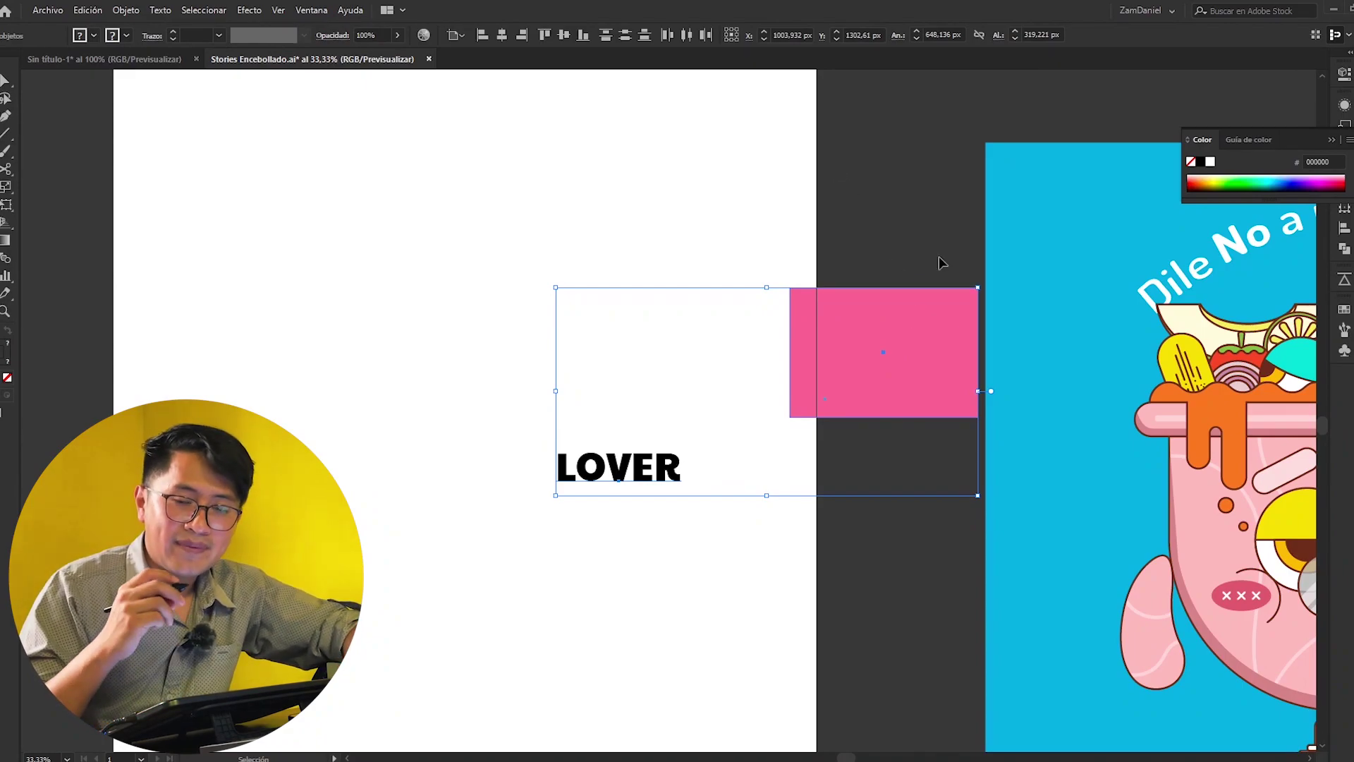
left_click(912, 315)
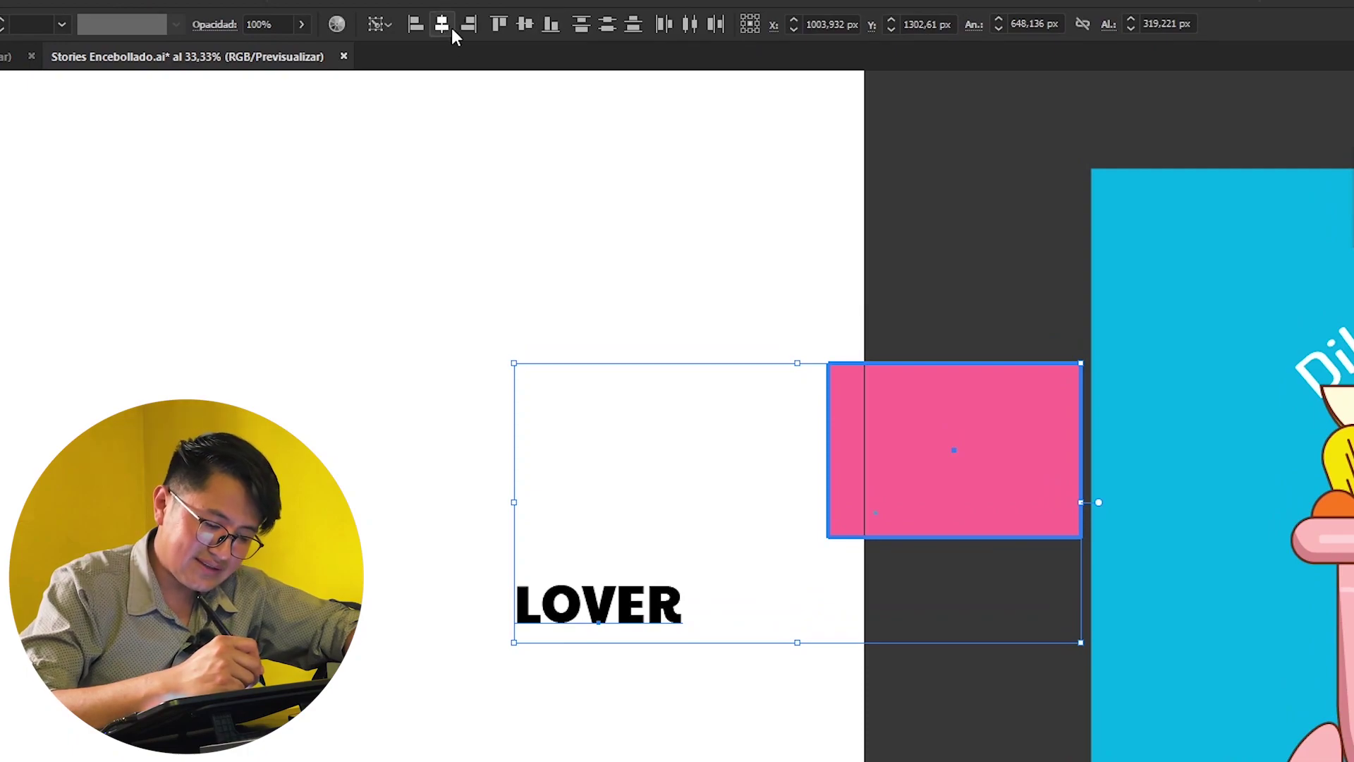
left_click(443, 27)
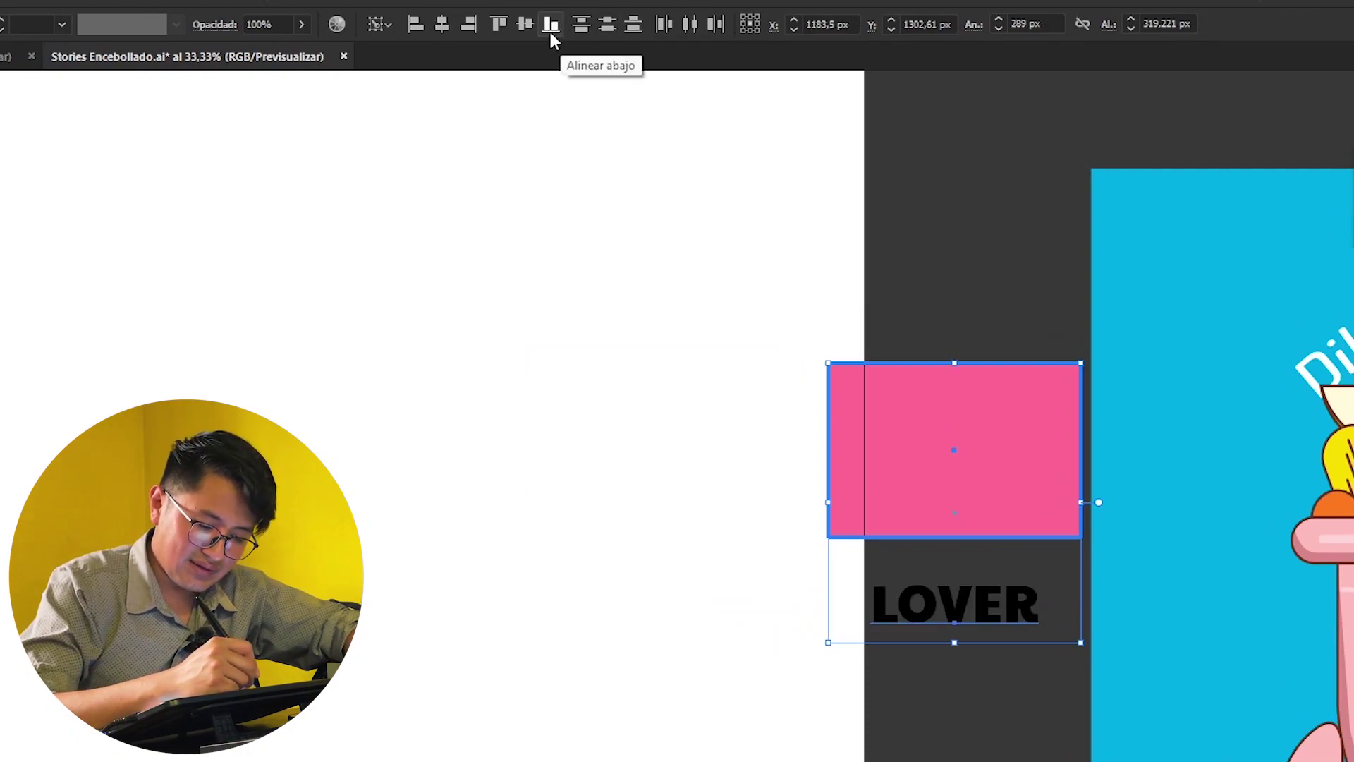
left_click(526, 28)
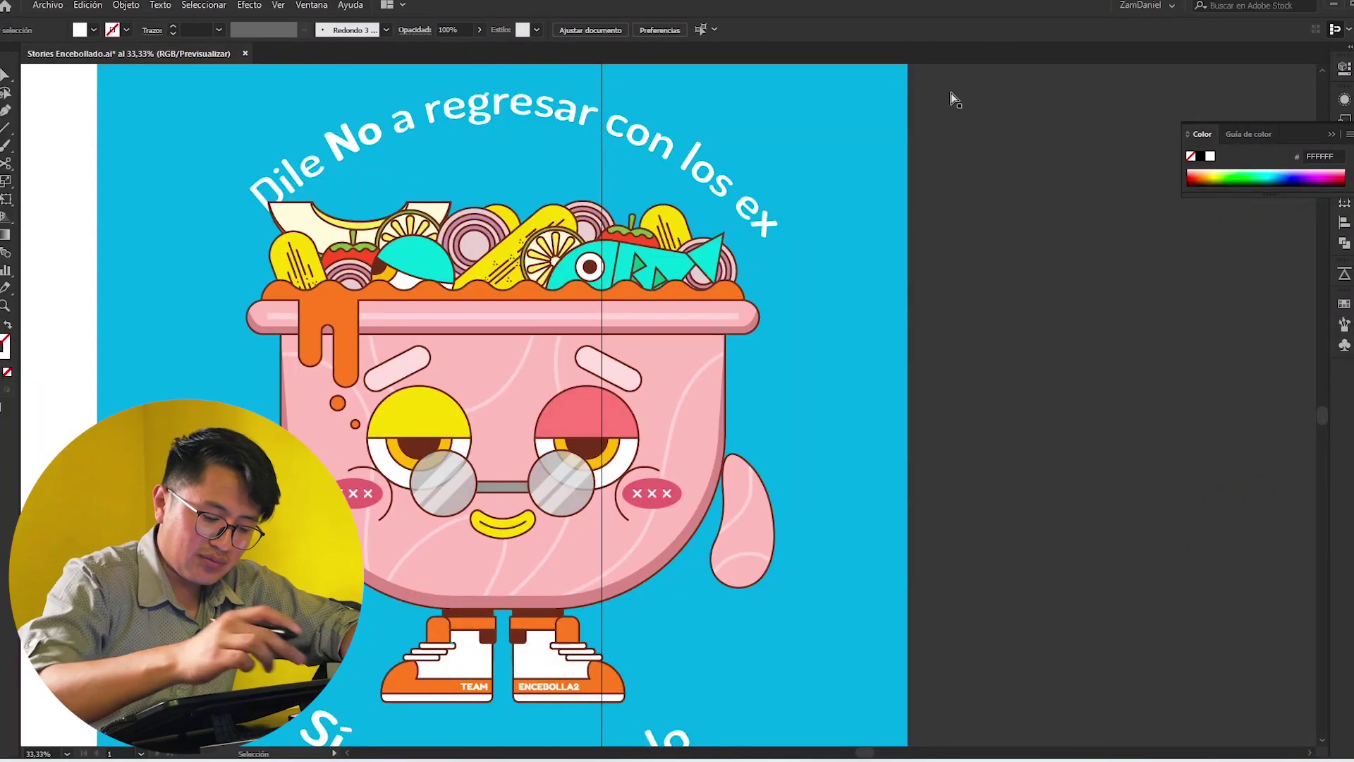
key("ctrl+plus")
key("ctrl+plus")
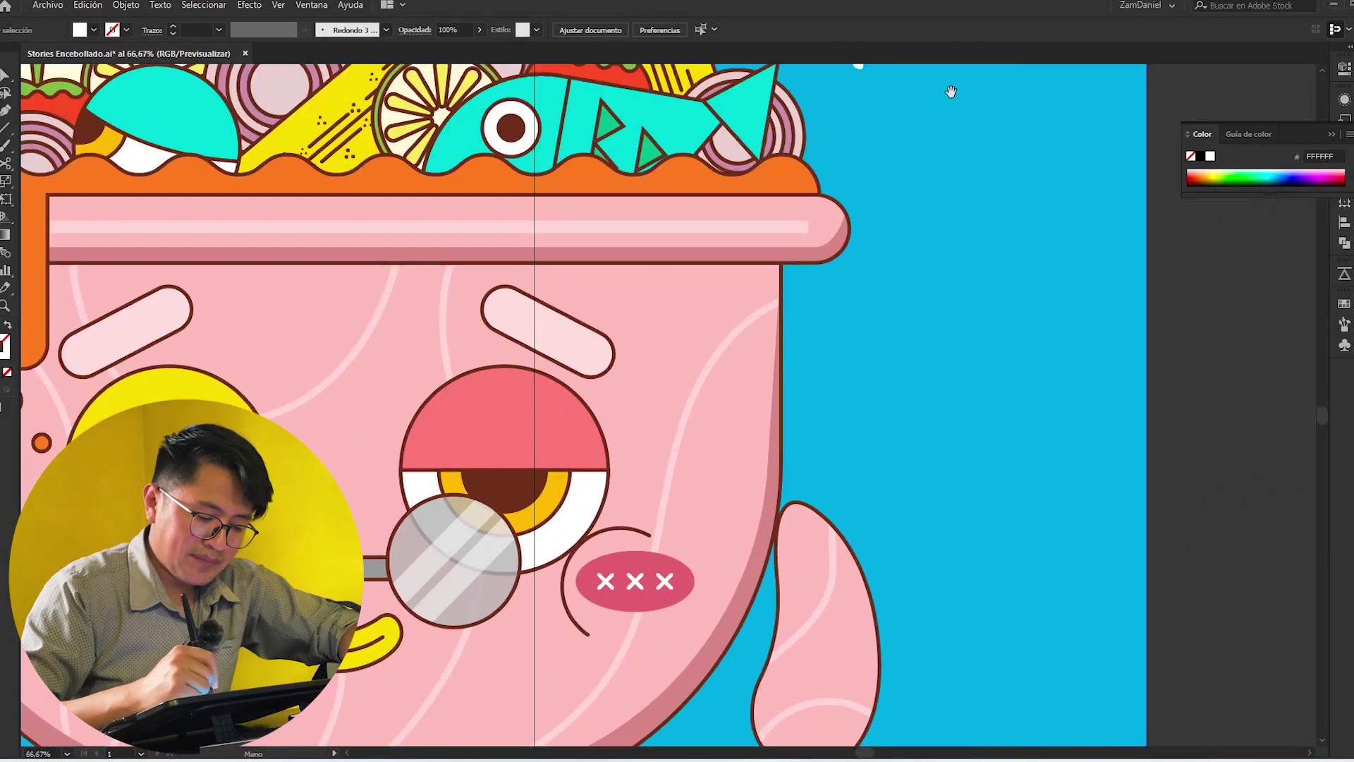
scroll(948, 92, "up", 3)
key("a")
key("ctrl+plus")
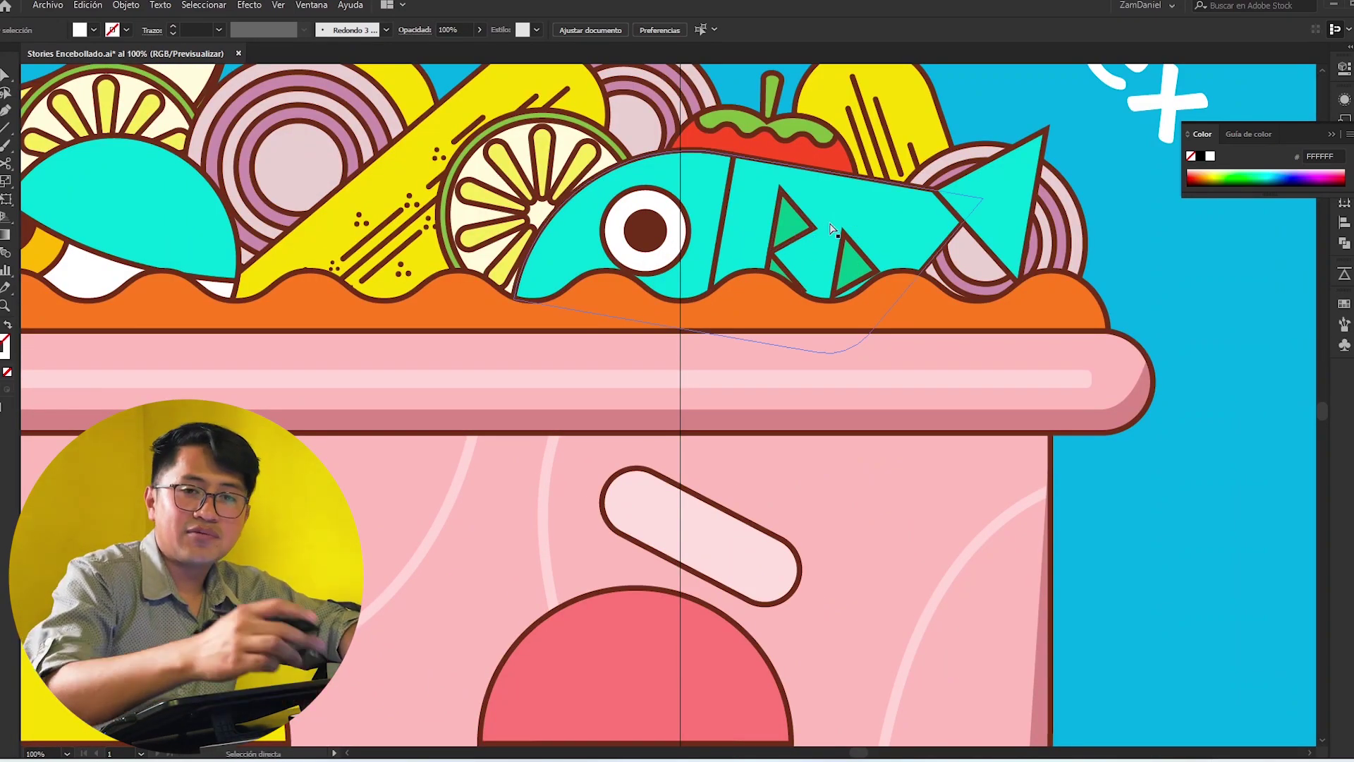
key("ctrl+minus")
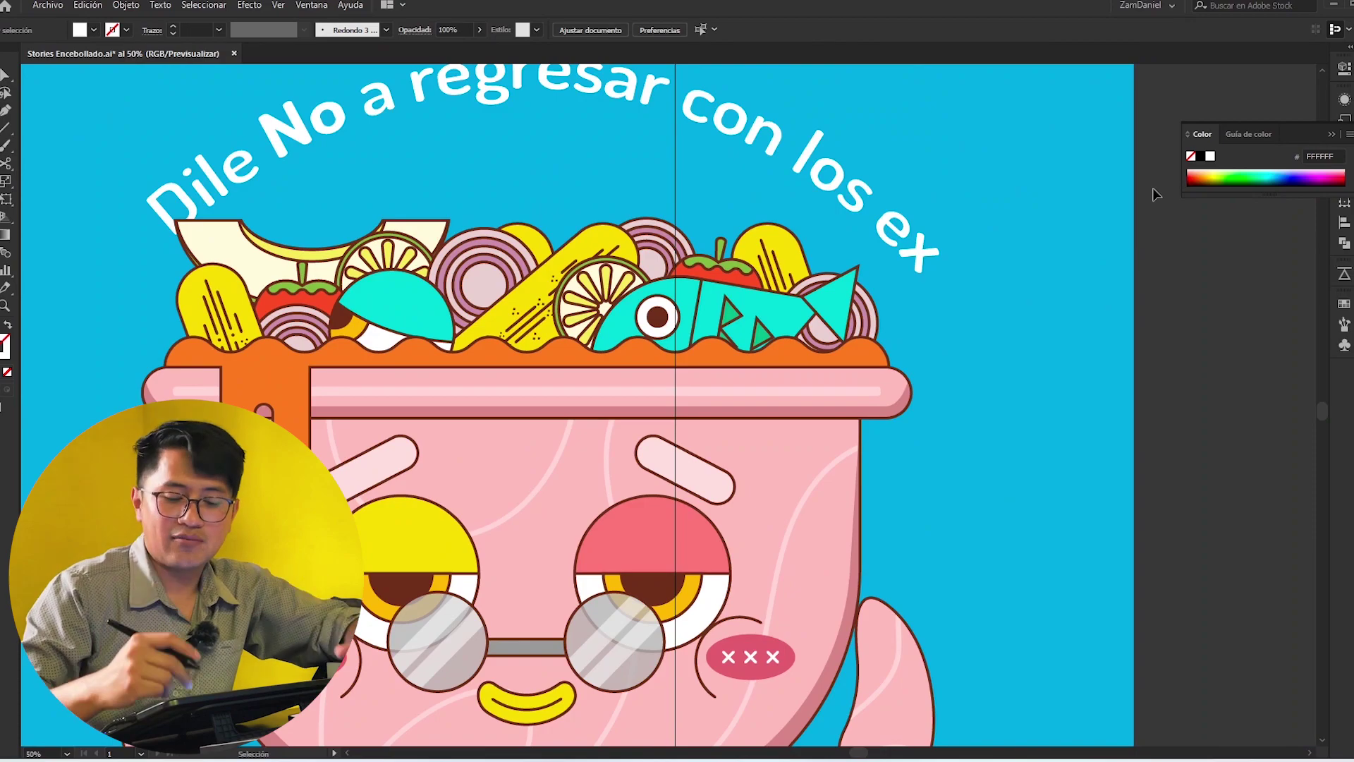
left_click_drag(1061, 262, 985, 251)
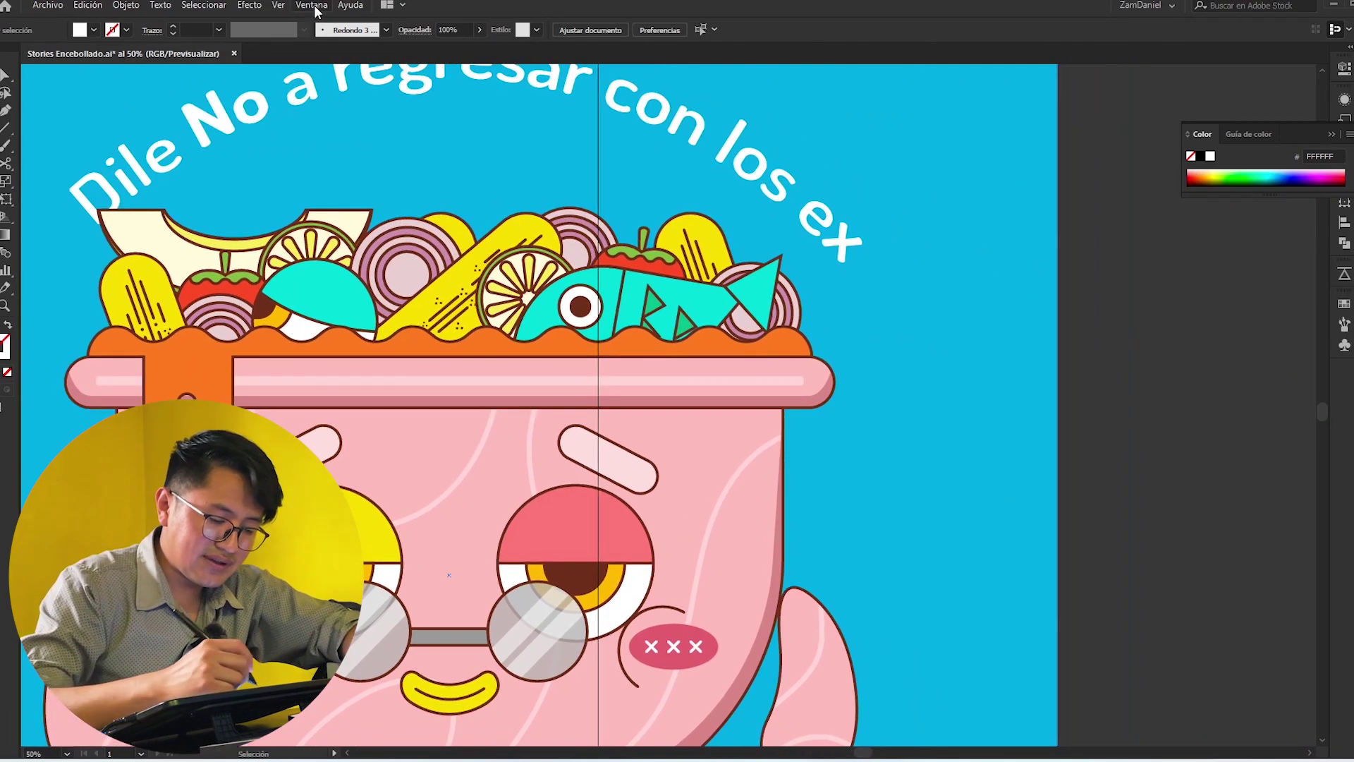
left_click(311, 6)
Open a second window of the poster and tile both windows side by side.
left_click(687, 27)
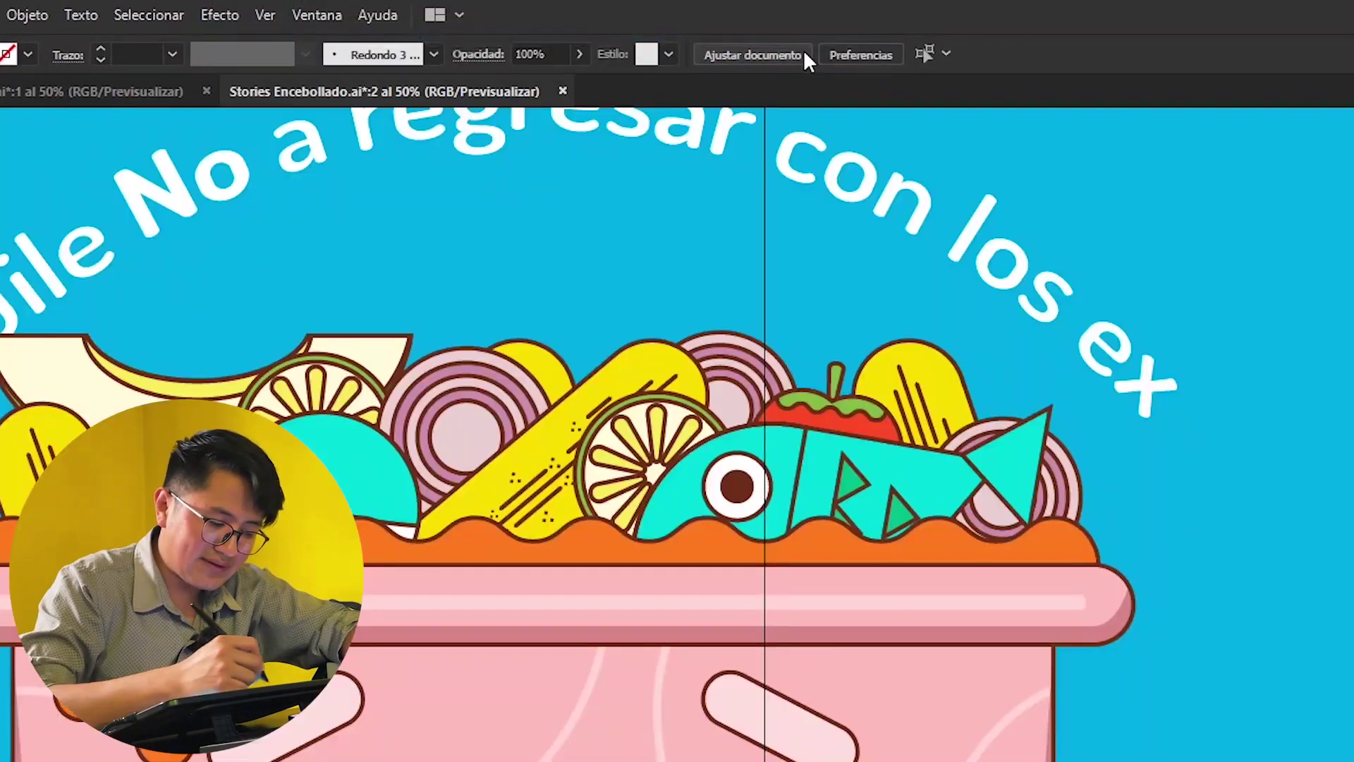
left_click(328, 16)
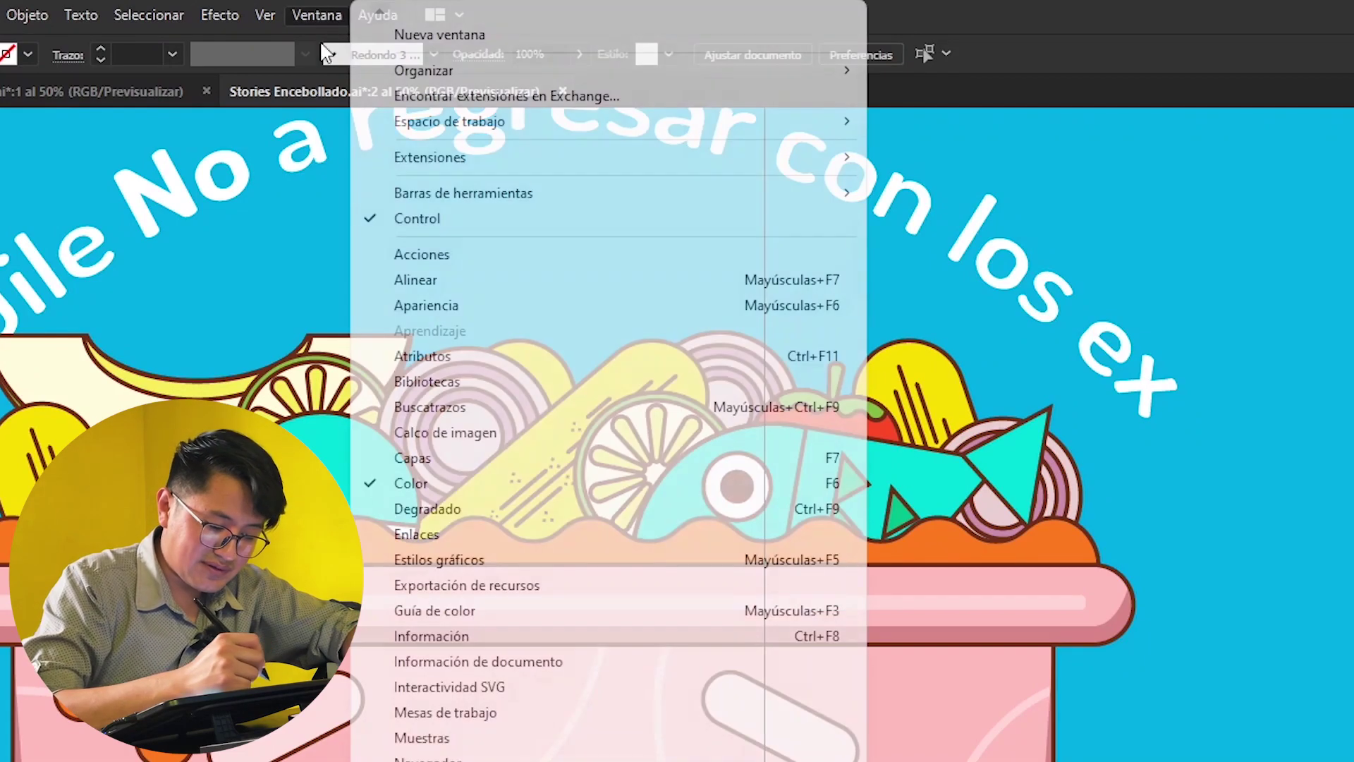
mouse_move(608, 70)
left_click(1041, 104)
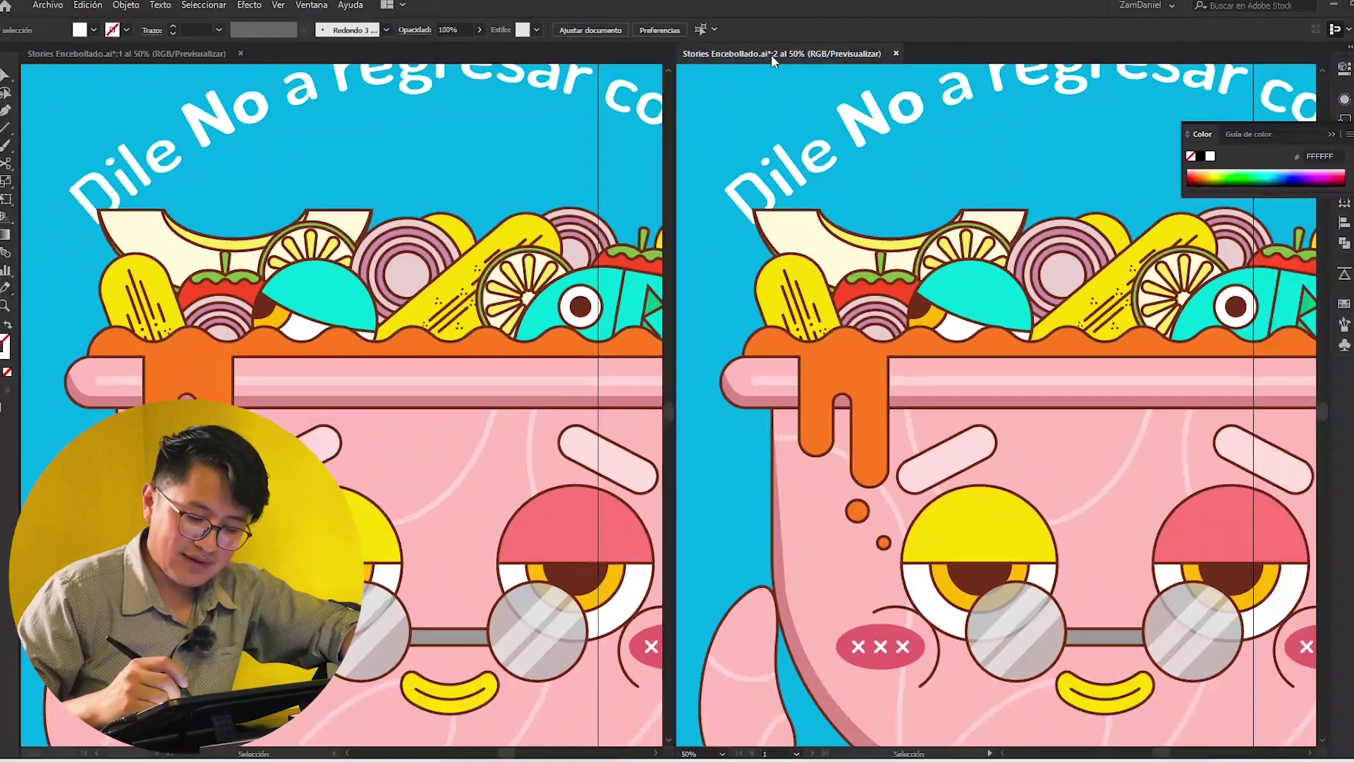
left_click_drag(937, 348, 879, 366)
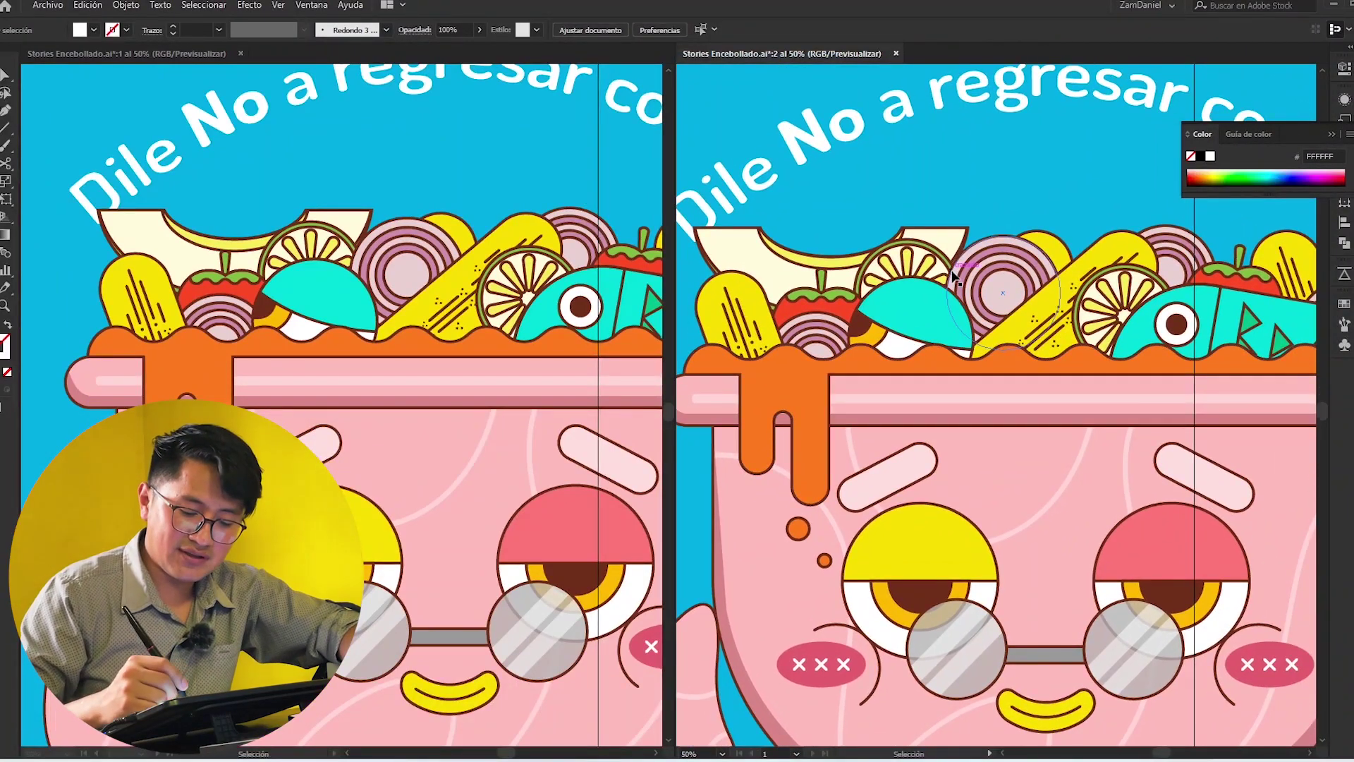
left_click_drag(1009, 350, 962, 276)
Fit the whole artboard in the left window and zoom the right window into the toppings.
left_click(474, 284)
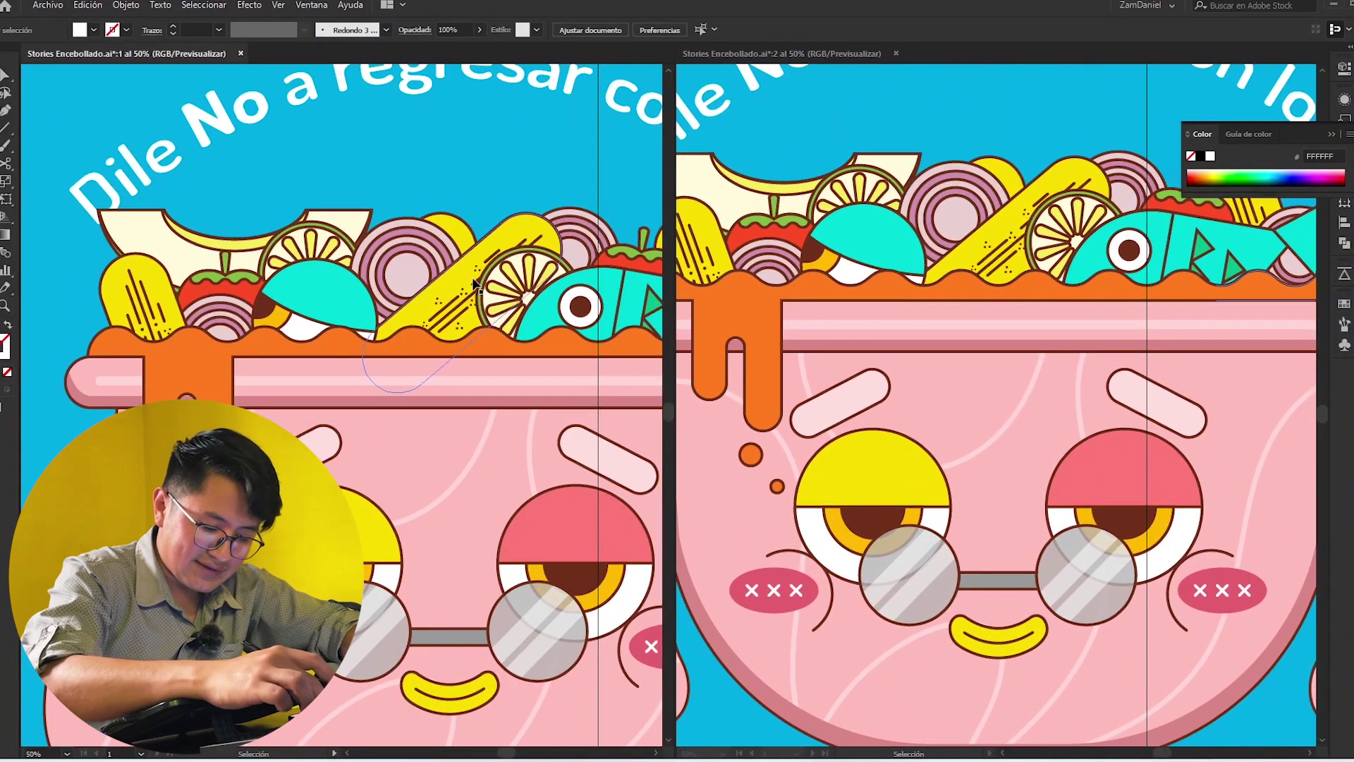
key("ctrl+minus")
key("ctrl+minus")
left_click_drag(473, 284, 429, 172)
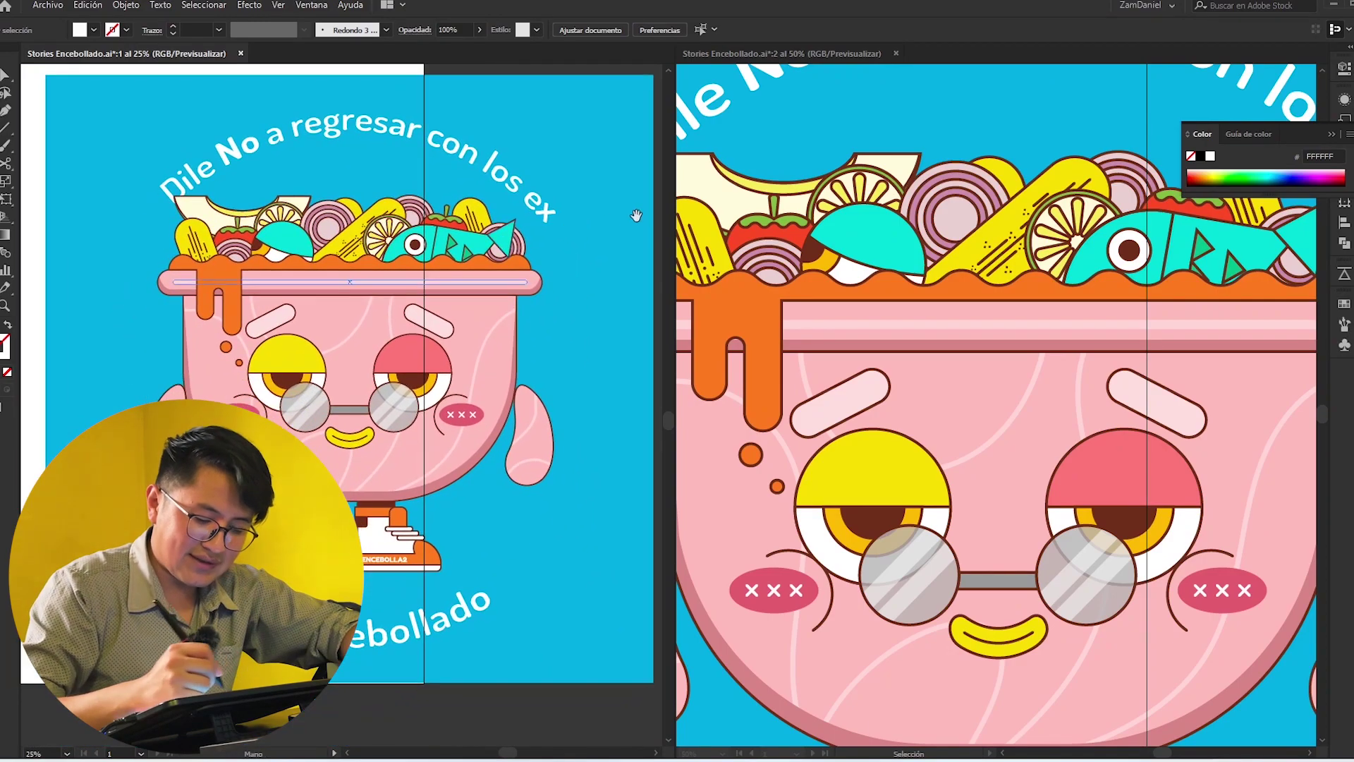
left_click(970, 351)
key("ctrl+plus")
key("ctrl+plus")
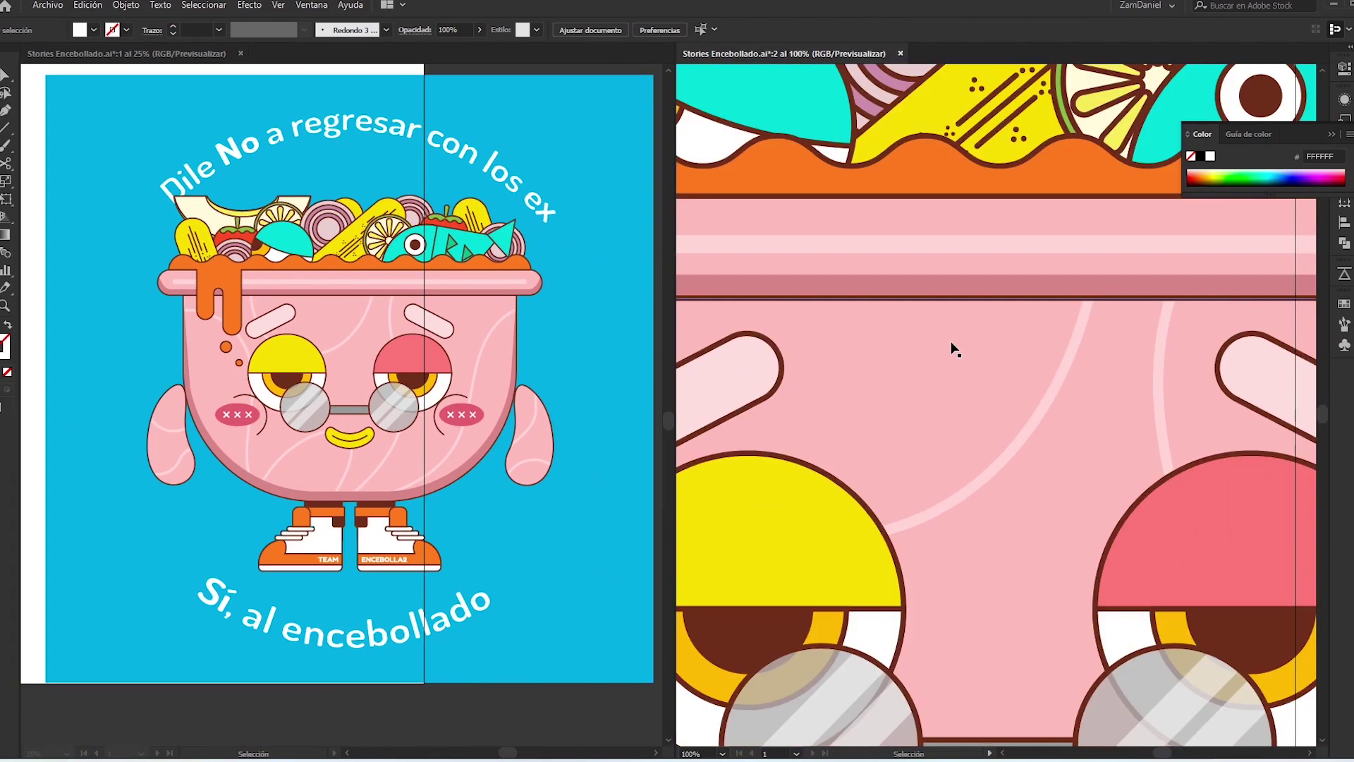
scroll(976, 409, "up", 3)
scroll(976, 351, "up", 2)
key("ctrl+plus")
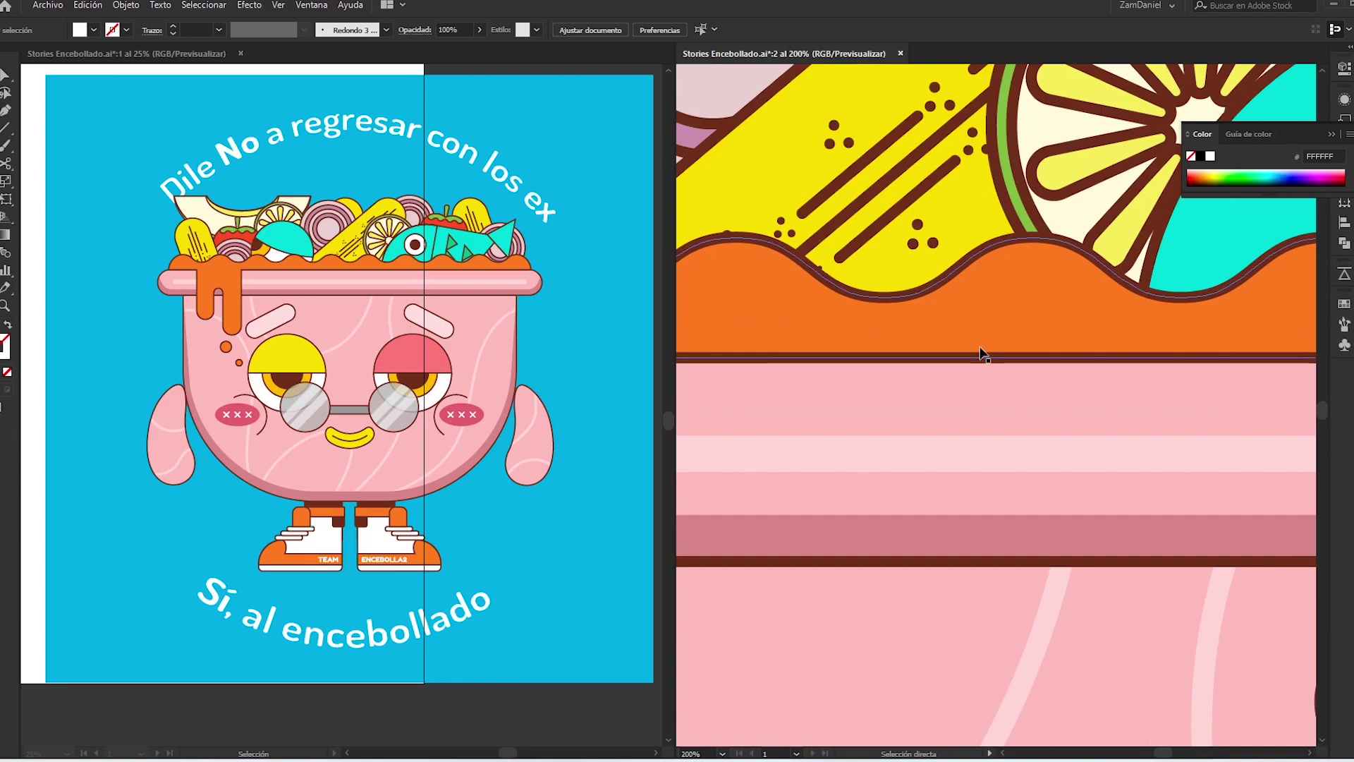
scroll(984, 356, "up", 2)
Draw a small circle on the yellow topping and fill it with purple.
key("l")
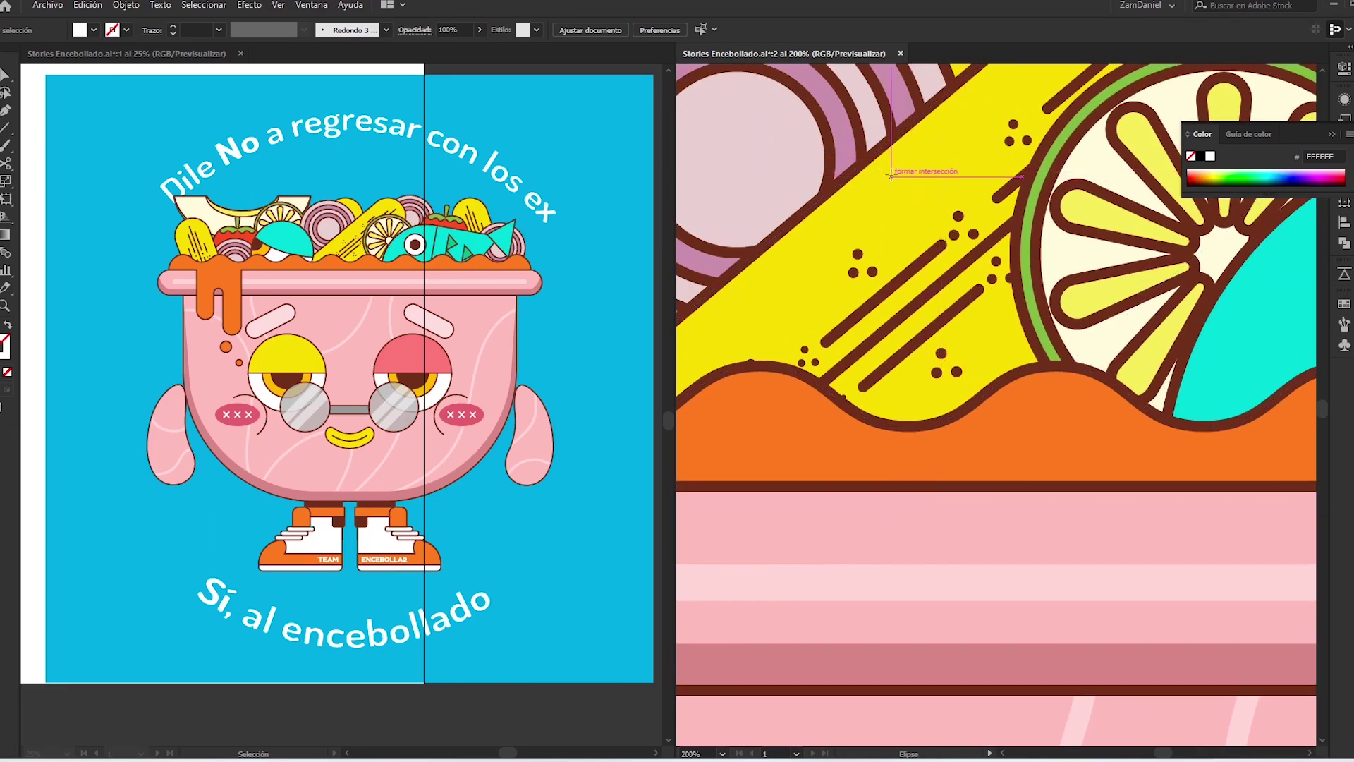
left_click_drag(887, 177, 943, 231)
key("c")
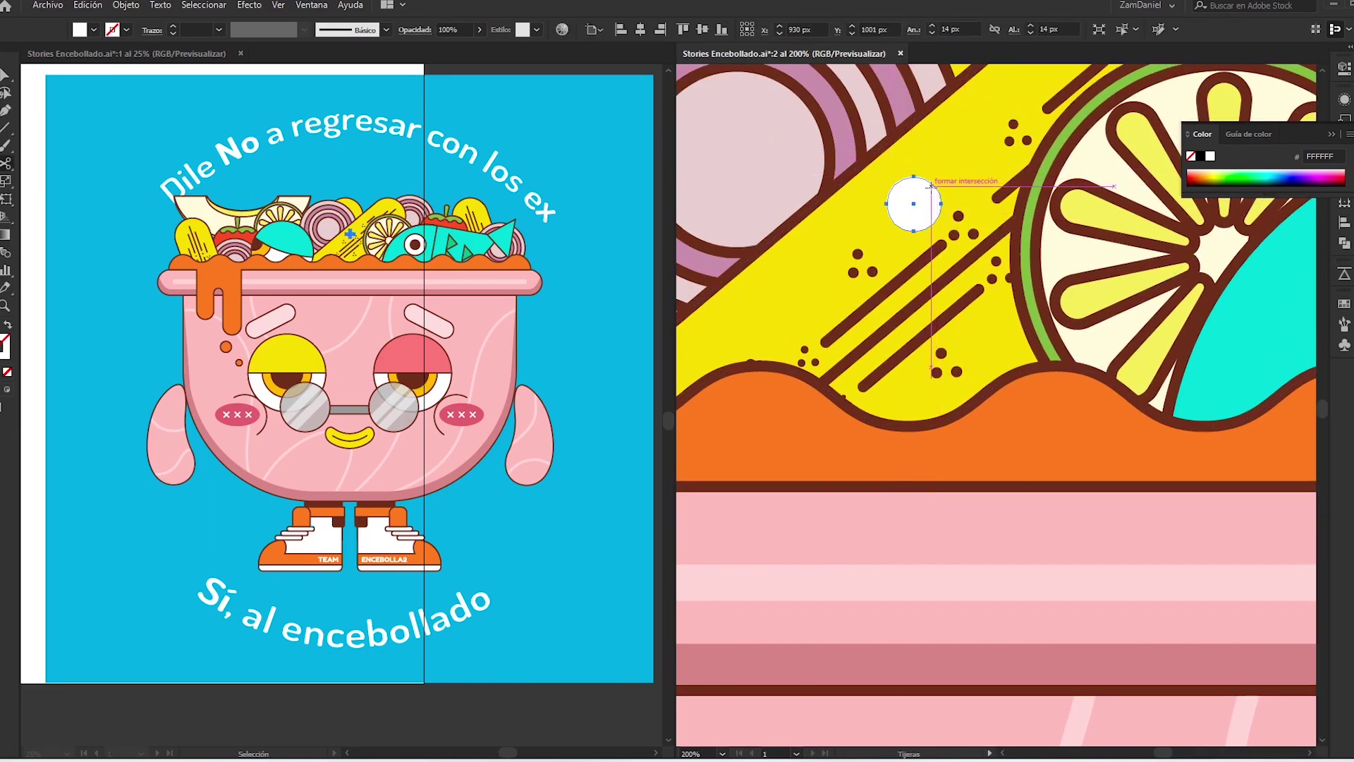
left_click(100, 26)
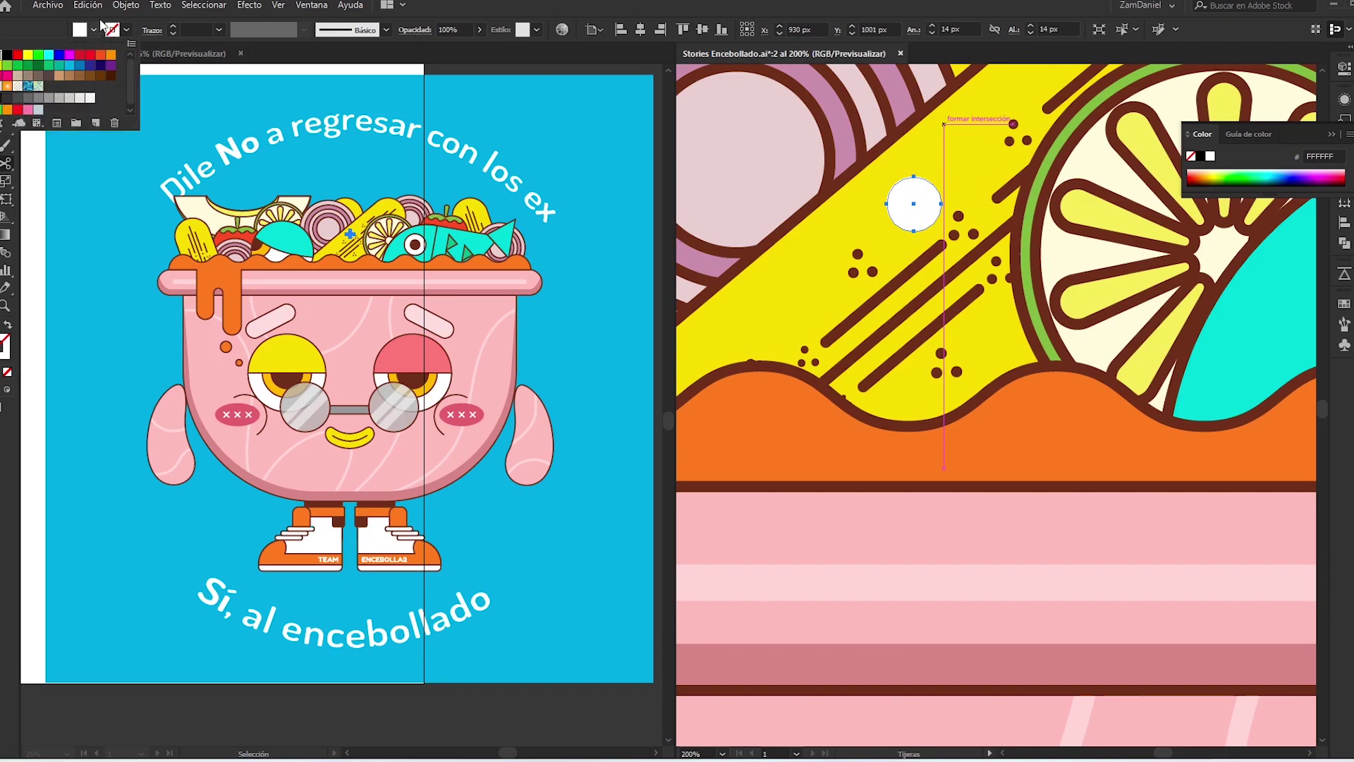
left_click(111, 66)
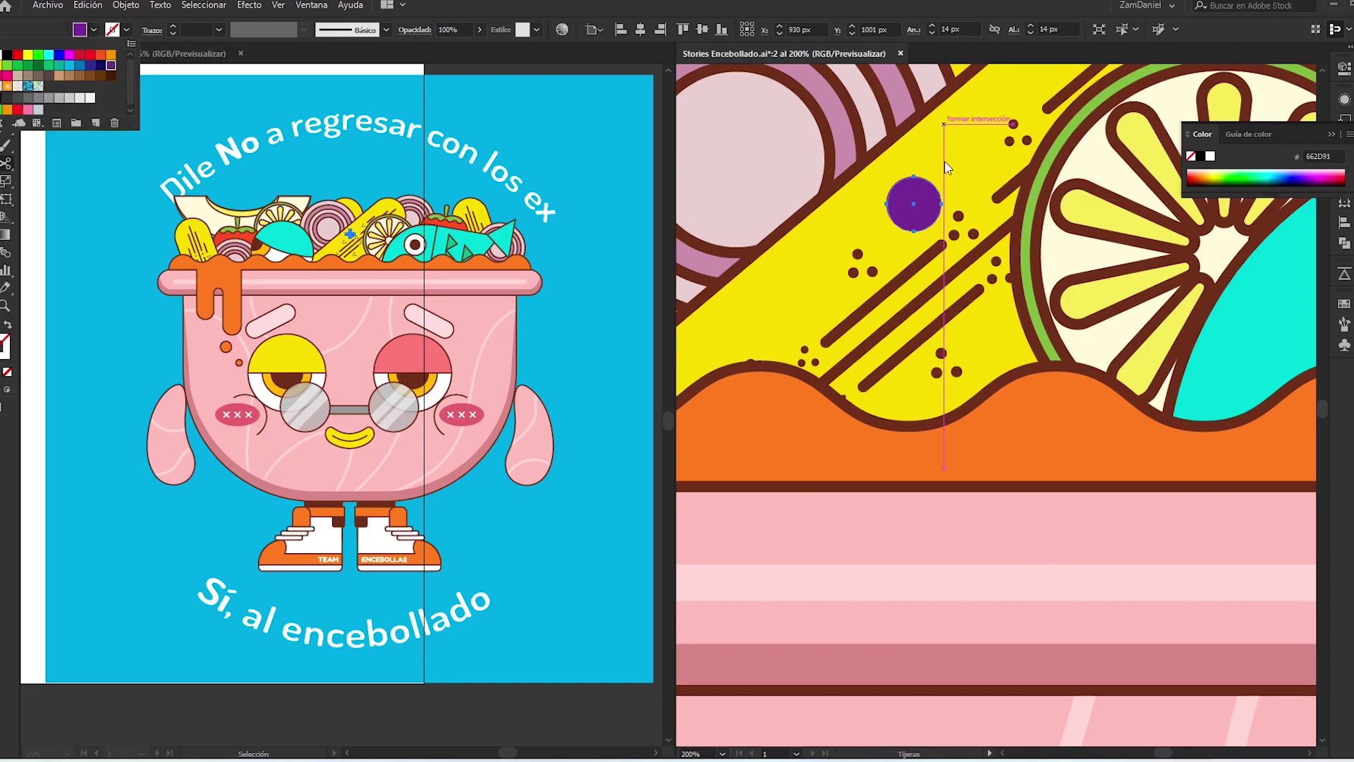
key("Escape")
key("v")
key("ctrl+a")
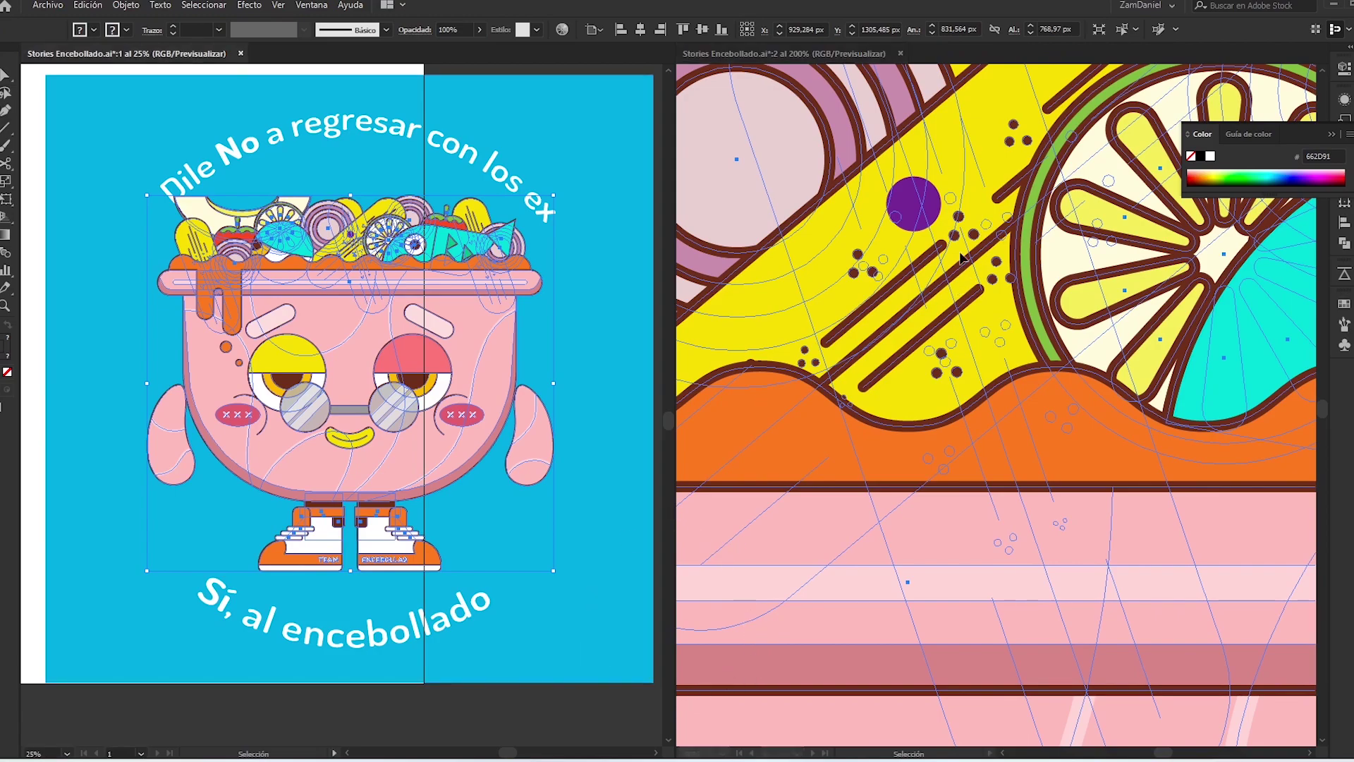
Nudge the purple circle down-left and zoom the right window toward the fish eye.
key("ctrl+plus")
left_click(616, 312)
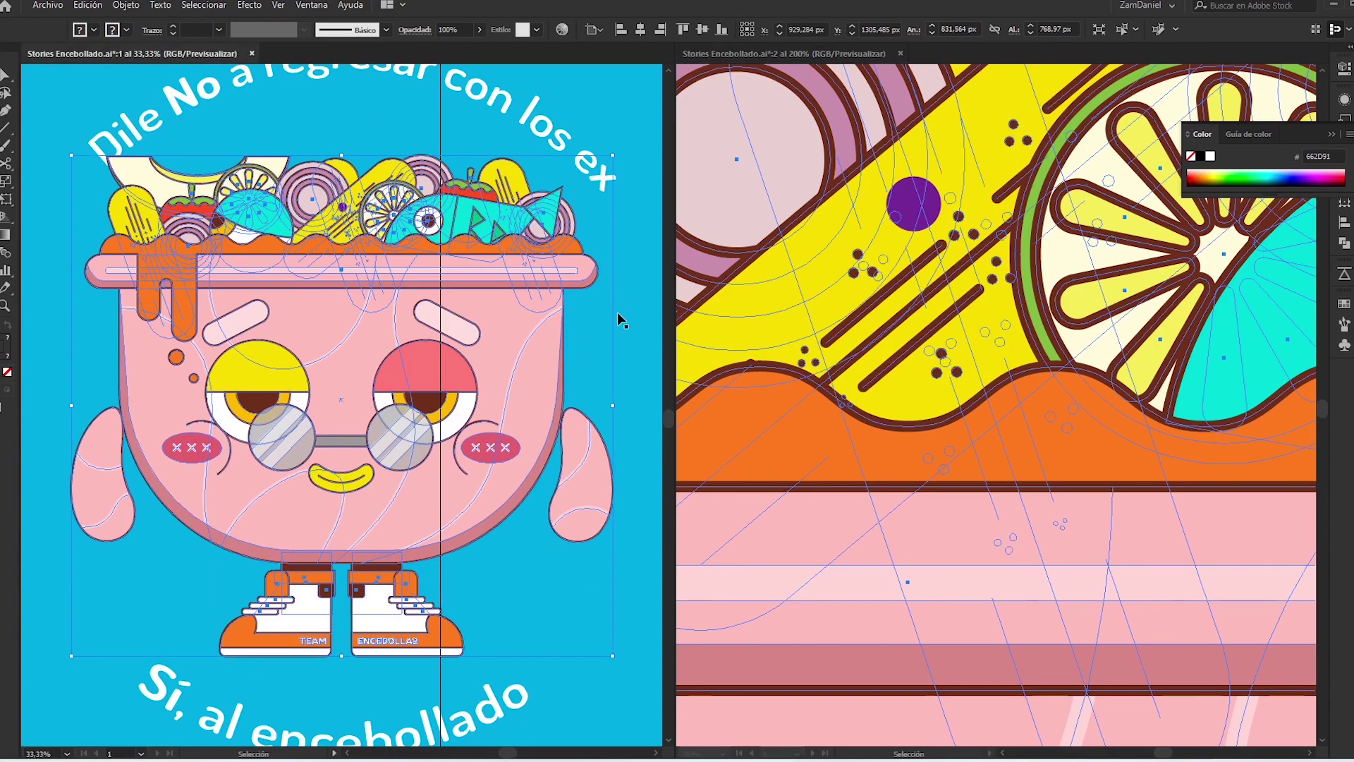
left_click(636, 311)
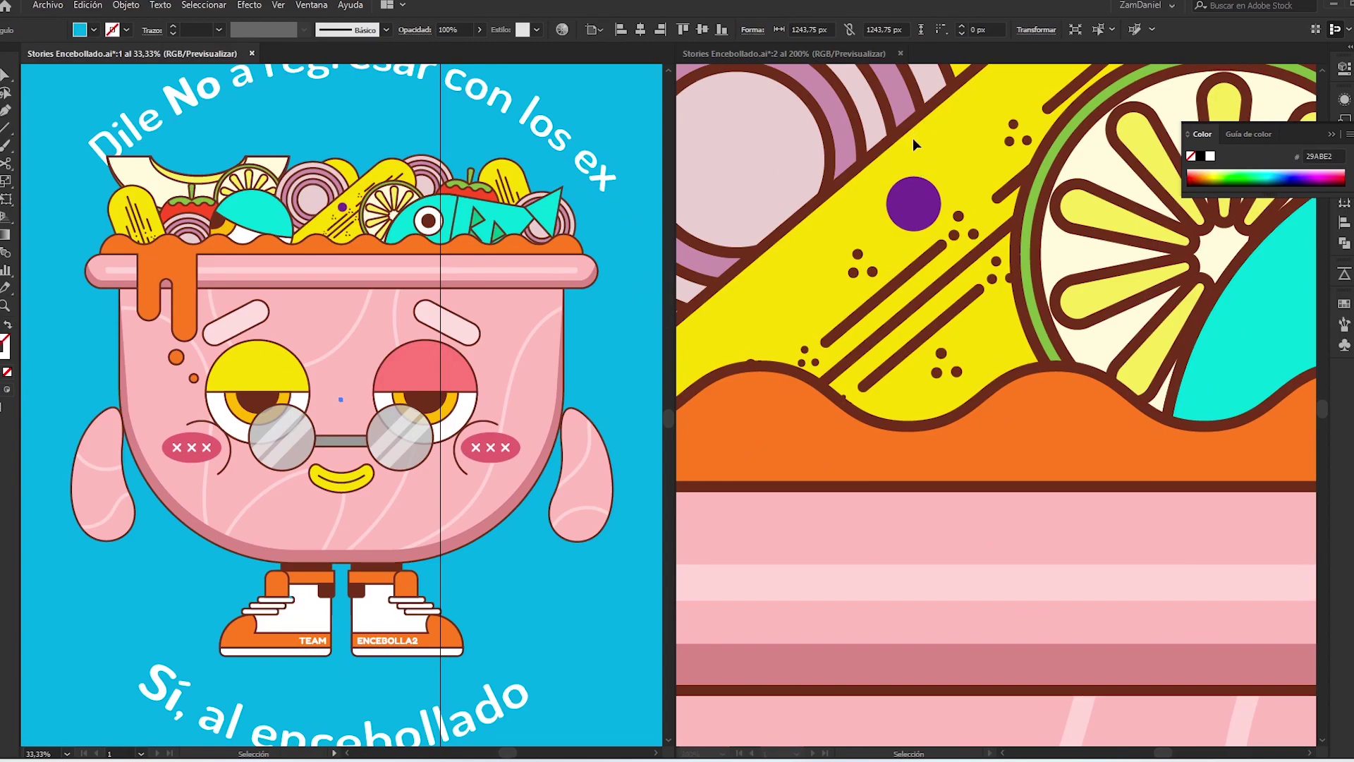
left_click(945, 164)
mouse_move(940, 210)
left_mouse_down()
mouse_move(885, 257)
mouse_move(982, 171)
left_mouse_up()
left_click_drag(978, 228, 898, 340)
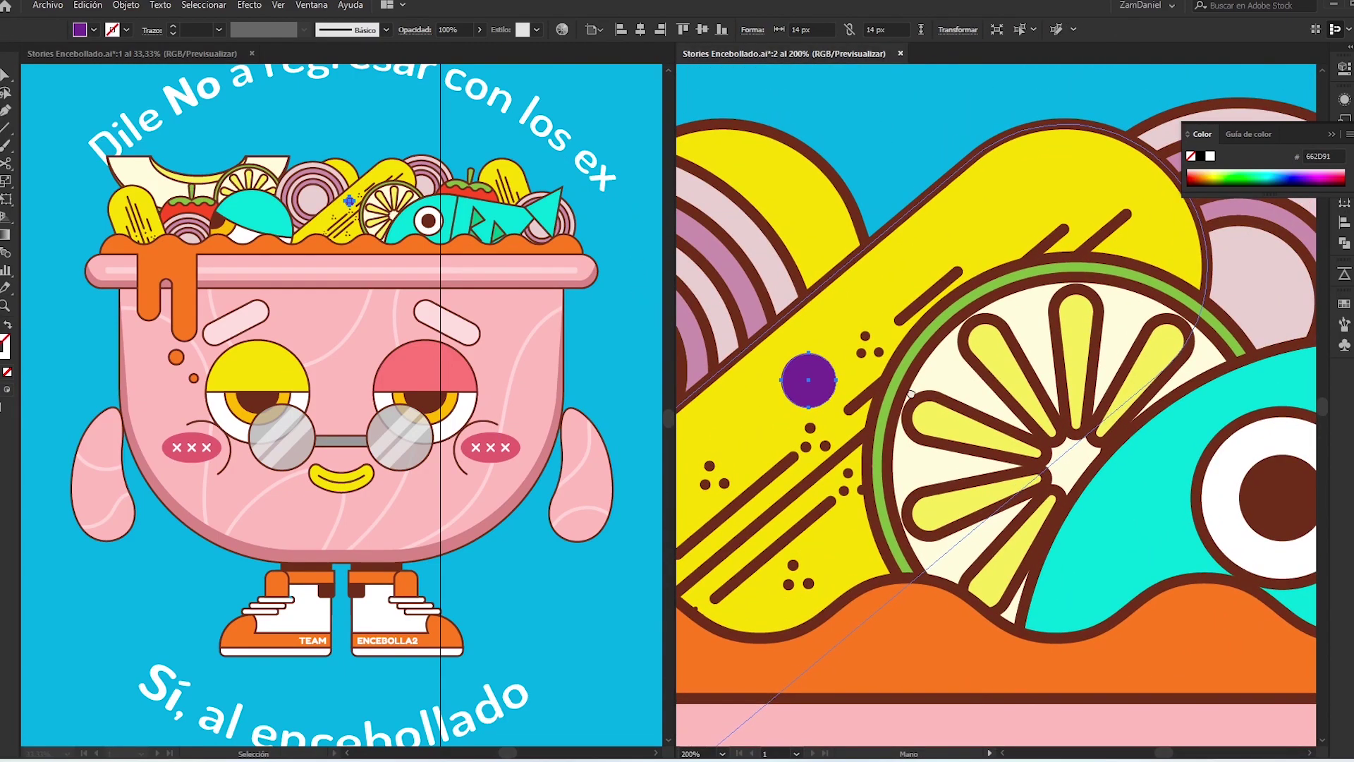
key("ctrl+plus")
mouse_move(1199, 565)
left_mouse_down()
mouse_move(972, 421)
mouse_move(948, 219)
left_mouse_up()
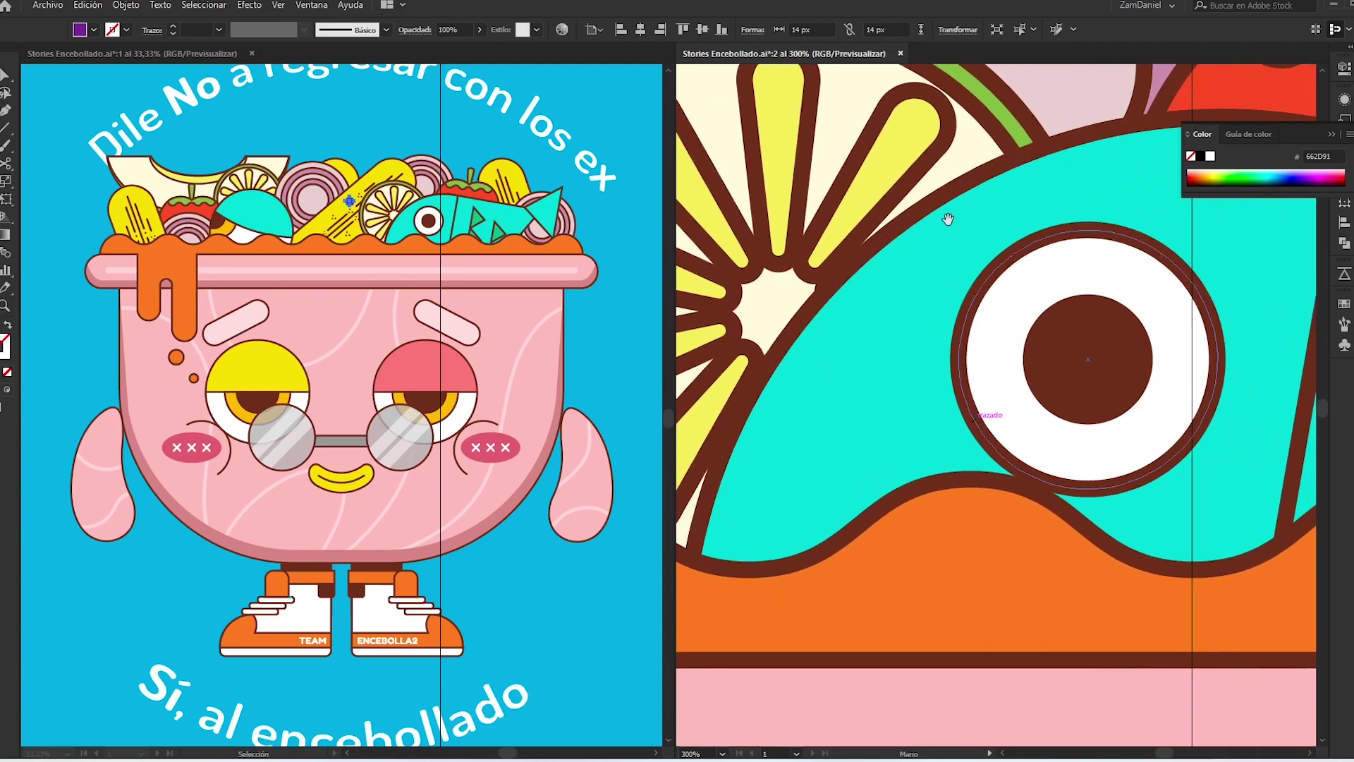
Paint purple Paintbrush strokes across the fish and along its back.
key("b")
left_click_drag(1040, 185, 783, 494)
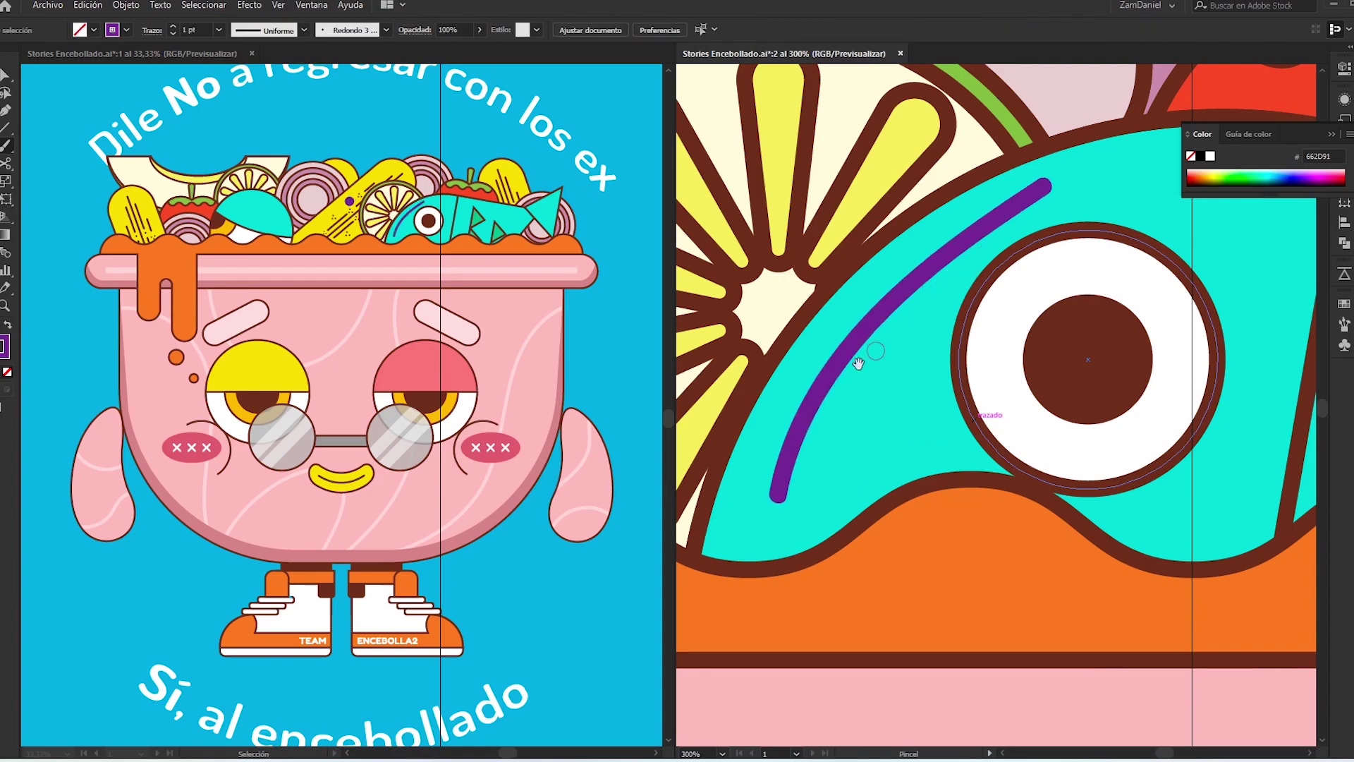
scroll(988, 297, "right", 3)
left_click_drag(961, 227, 1112, 215)
scroll(1100, 211, "right", 3)
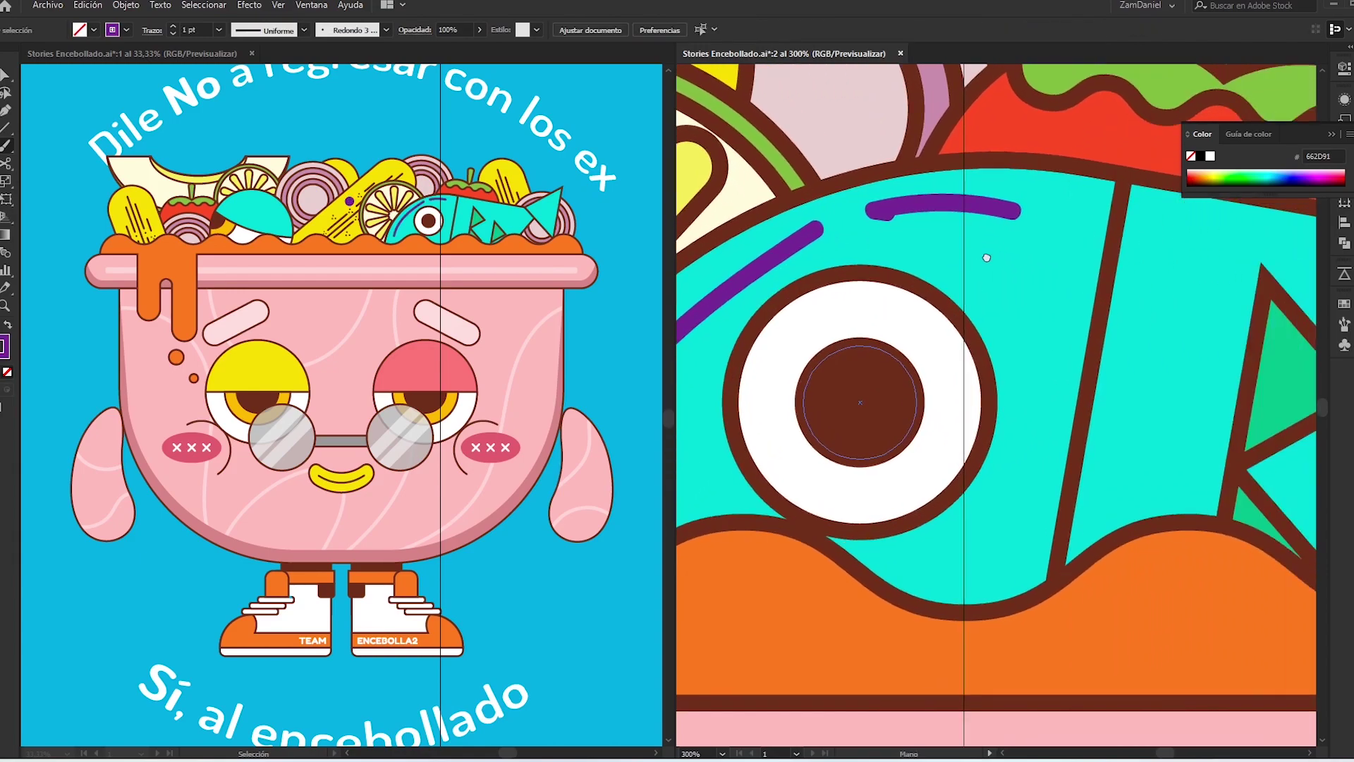
scroll(1096, 156, "down", 2)
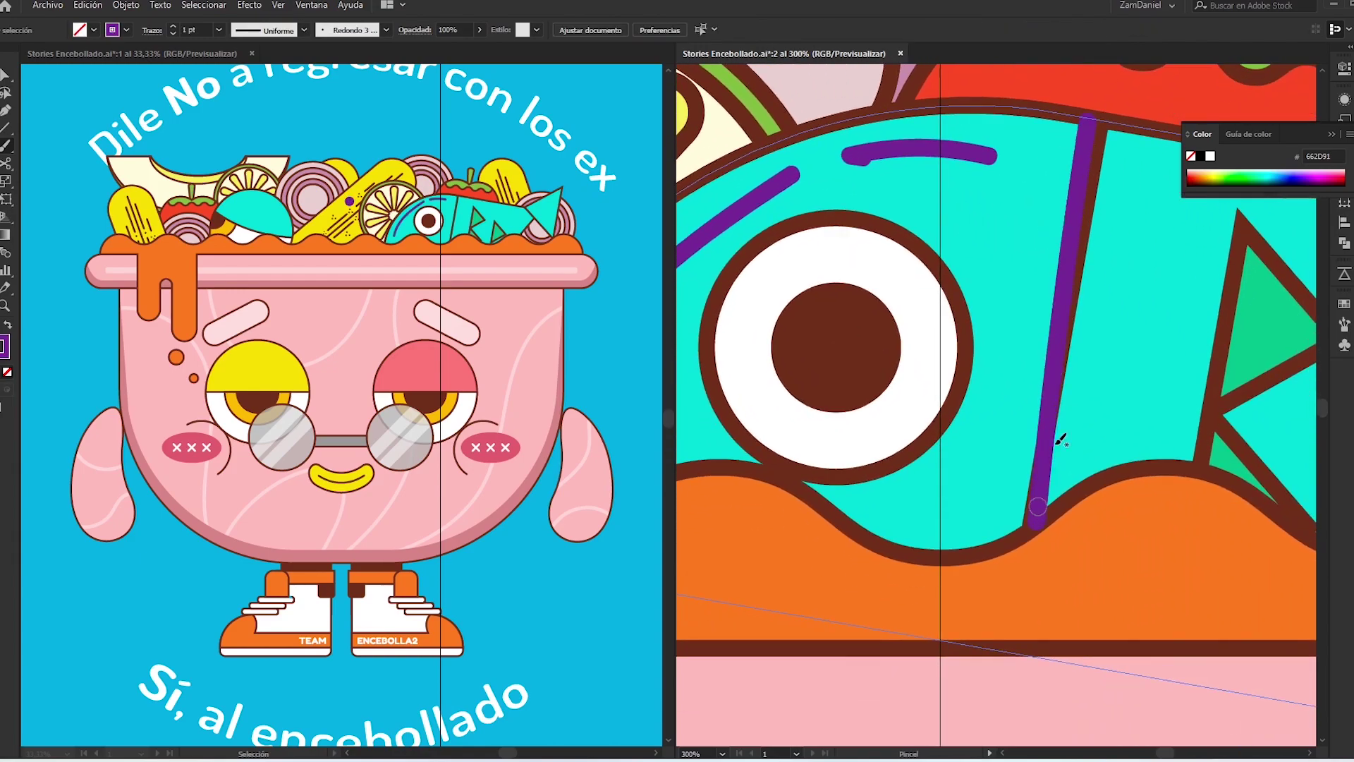
scroll(1061, 441, "right", 3)
scroll(917, 318, "up", 2)
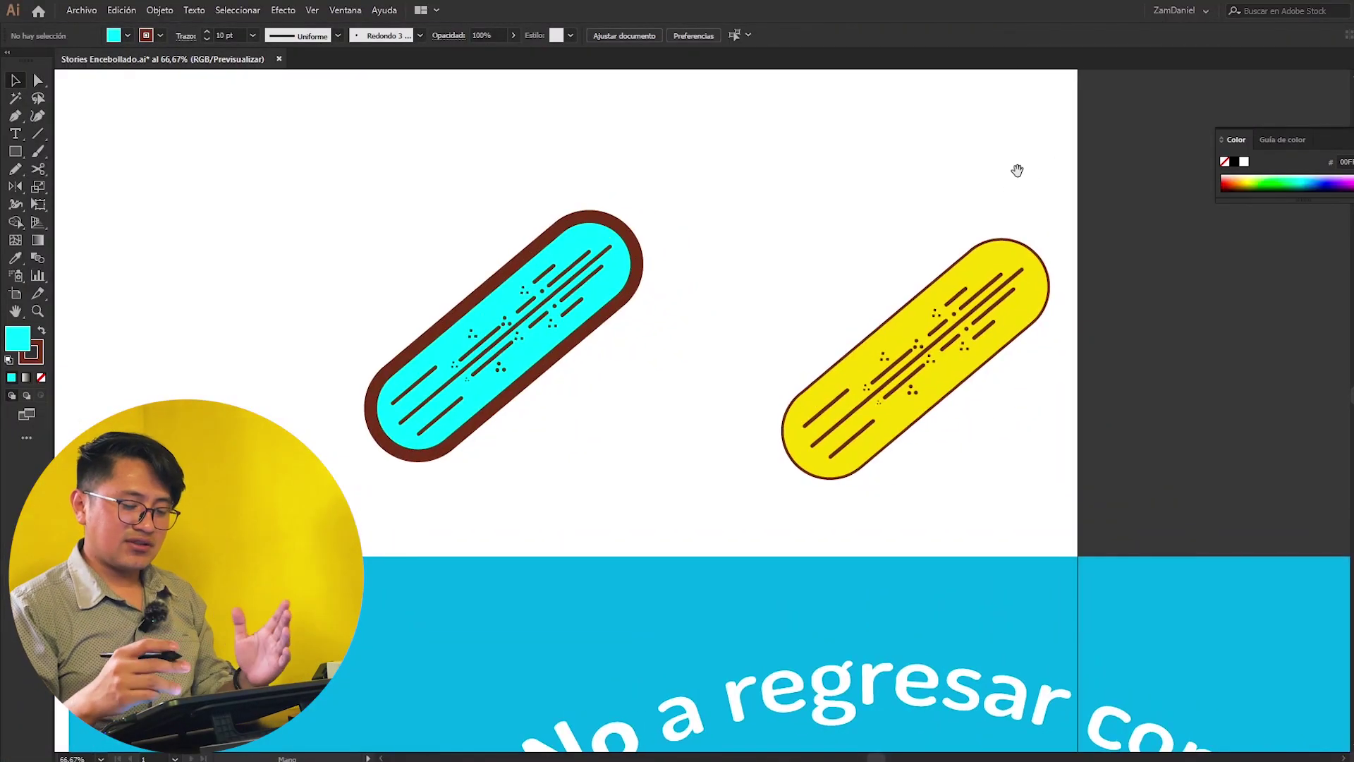
Select the cyan pill and eyedrop the yellow pill's look, undoing a wrong white sample.
left_click_drag(638, 277, 644, 313)
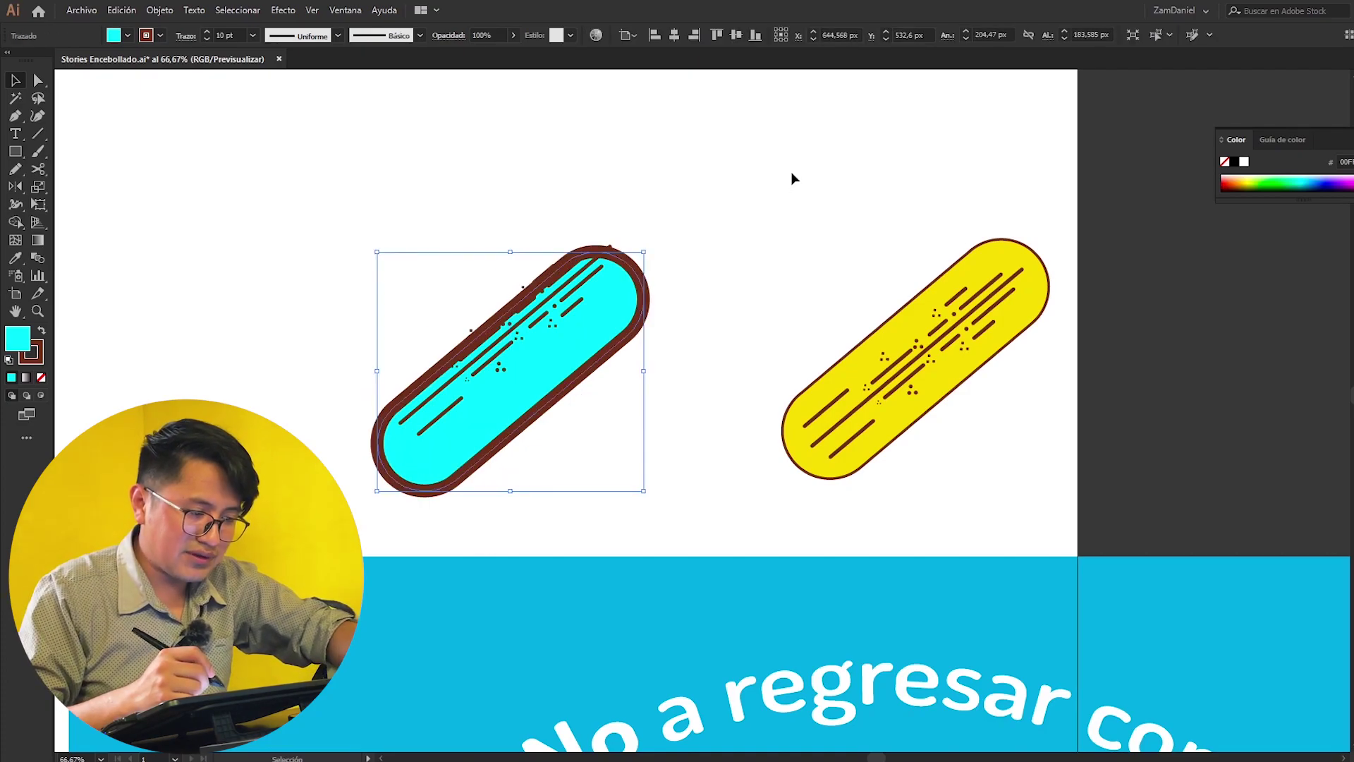
key("ctrl+z")
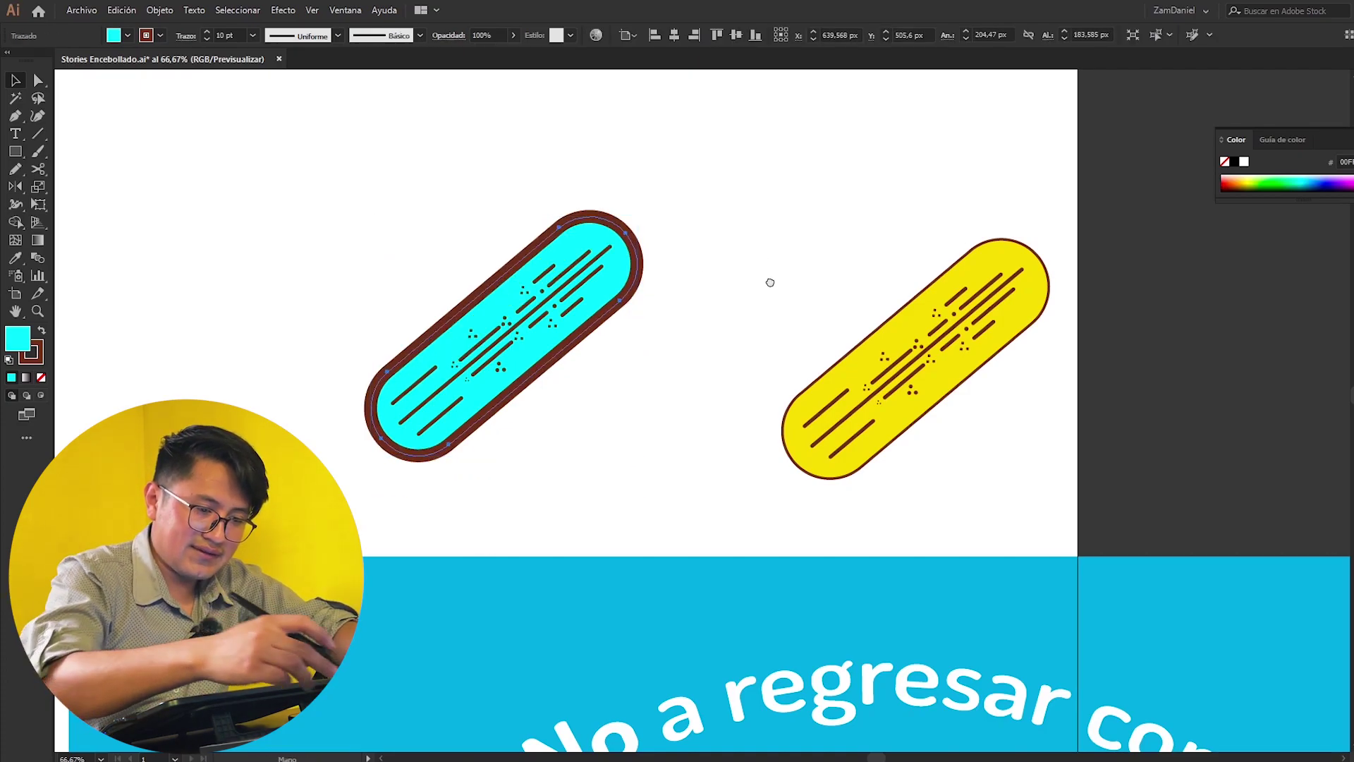
key("i")
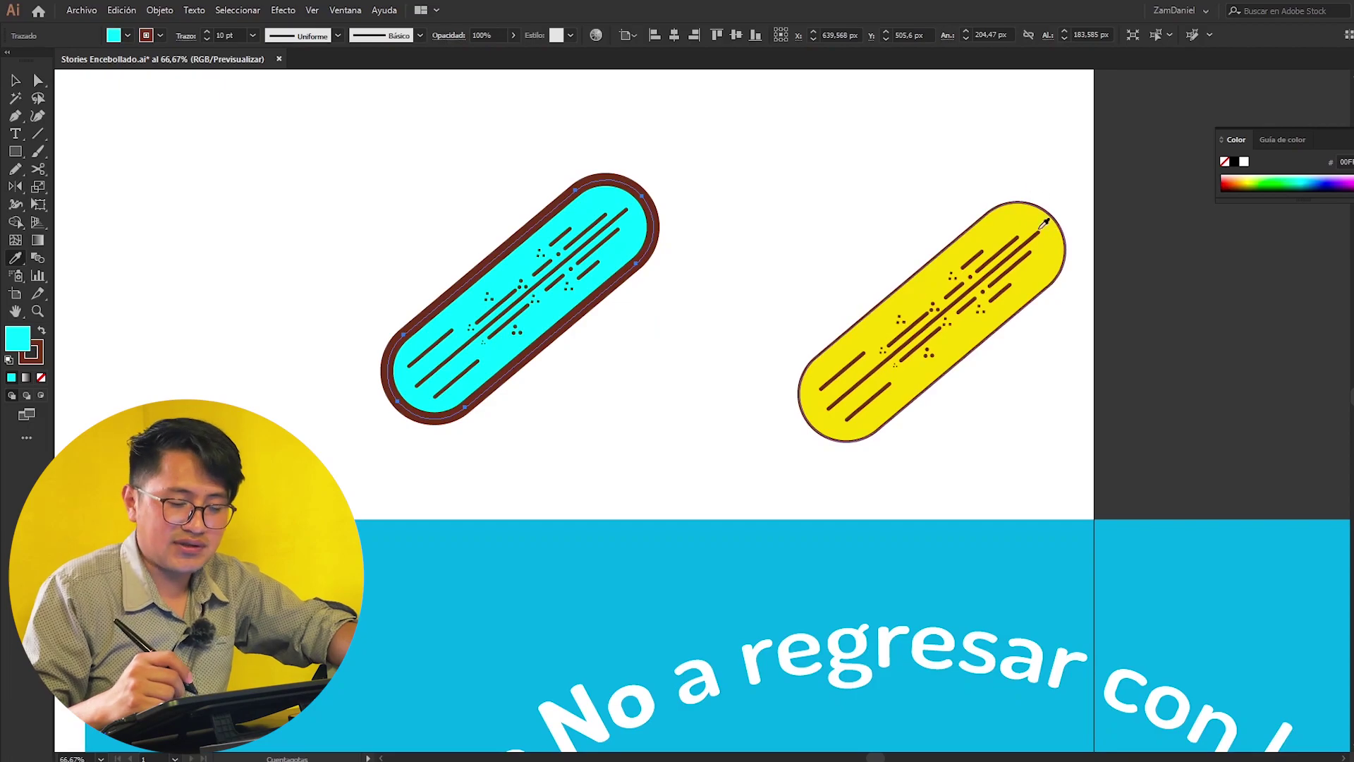
left_click(1055, 267)
left_click(752, 251)
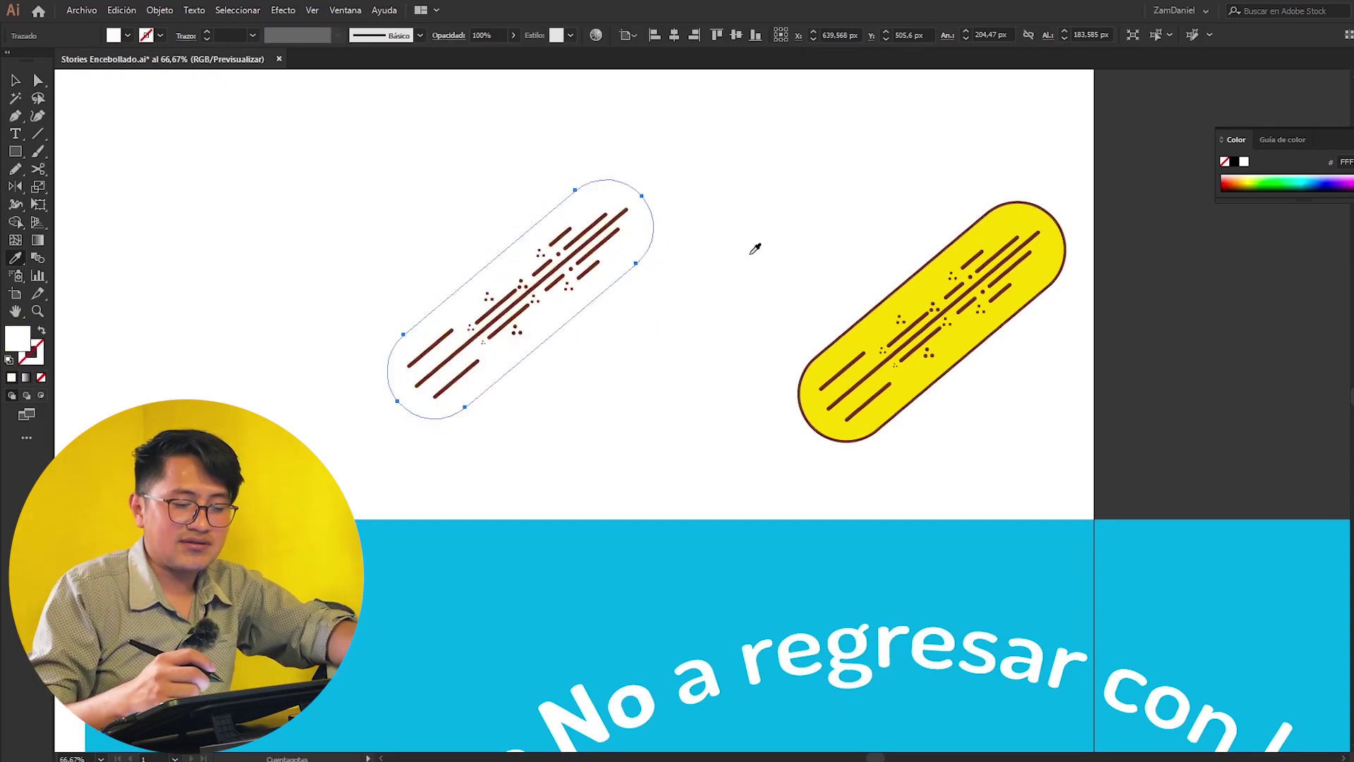
key("ctrl+z")
key("a")
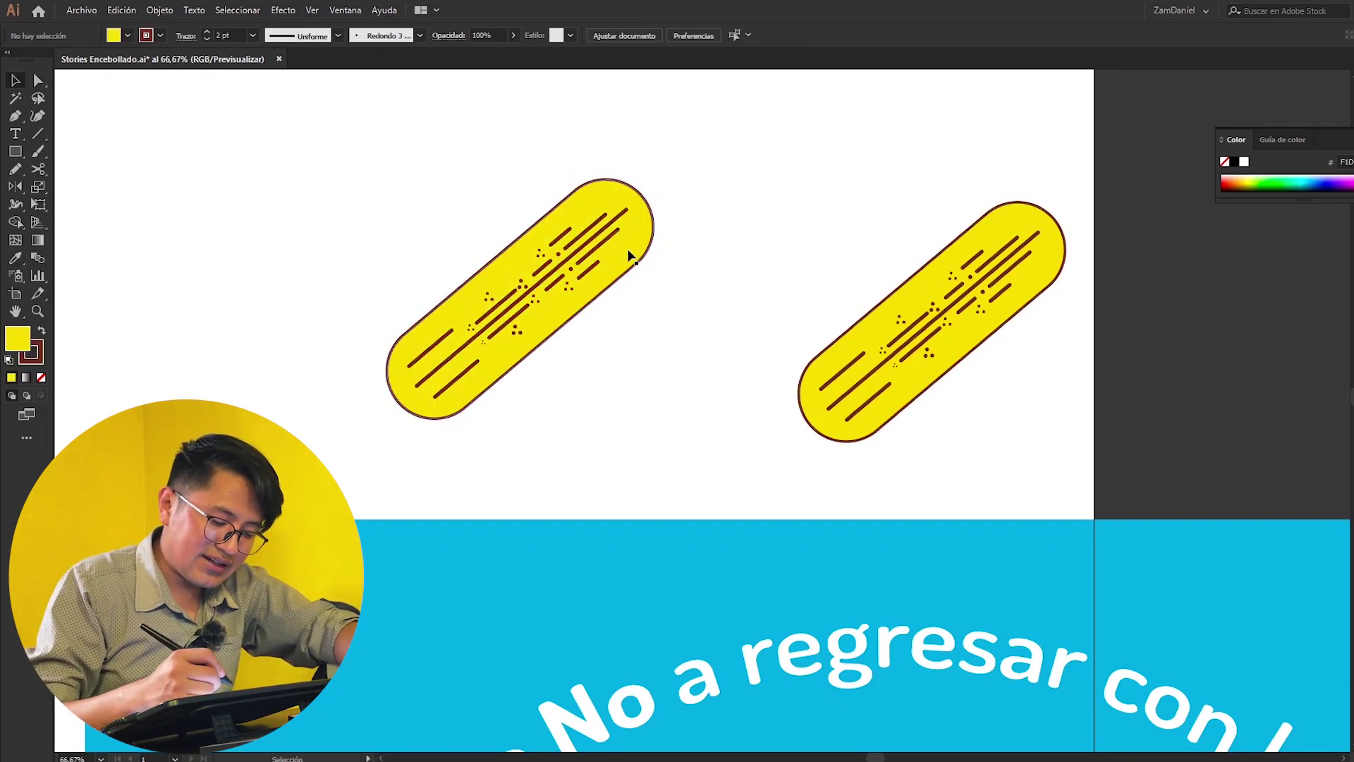
Undo the accidental pill moves and stroke change, restoring the original cyan pill.
left_click_drag(642, 228, 639, 269)
key("ctrl+z")
key("v")
left_click(207, 31)
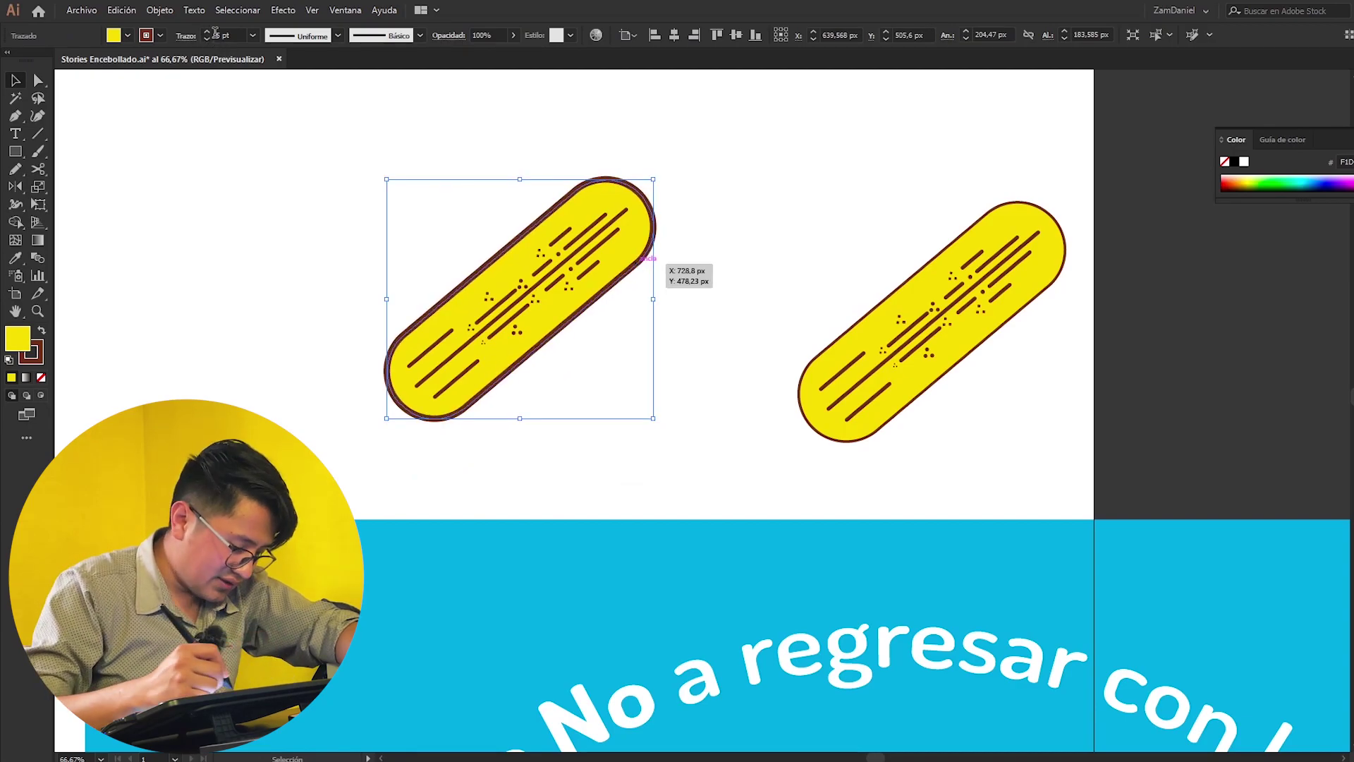
key("ctrl+z")
key("a")
key("v")
key("ctrl+z")
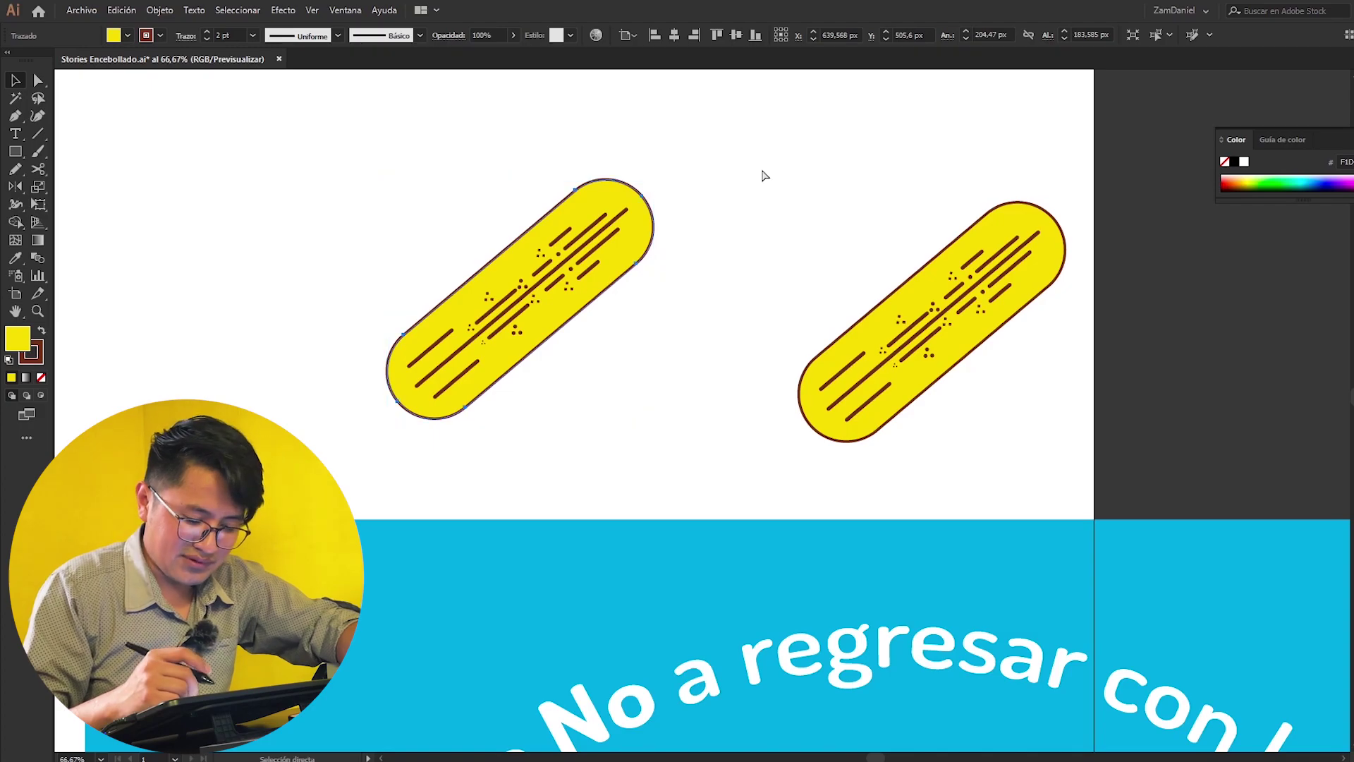
key("ctrl+z")
scroll(906, 126, "left", 2)
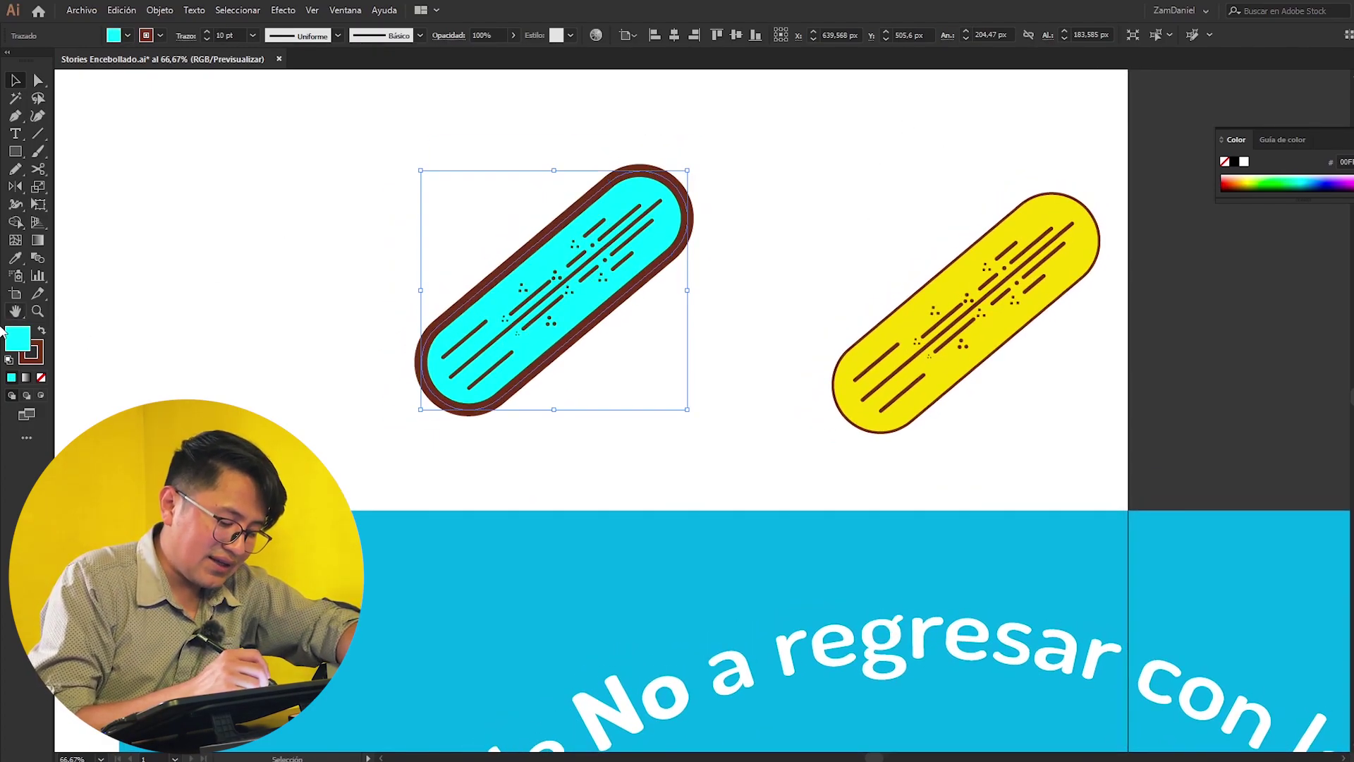
Eyedrop only the yellow fill onto the cyan pill and check the recoloured result.
key("i")
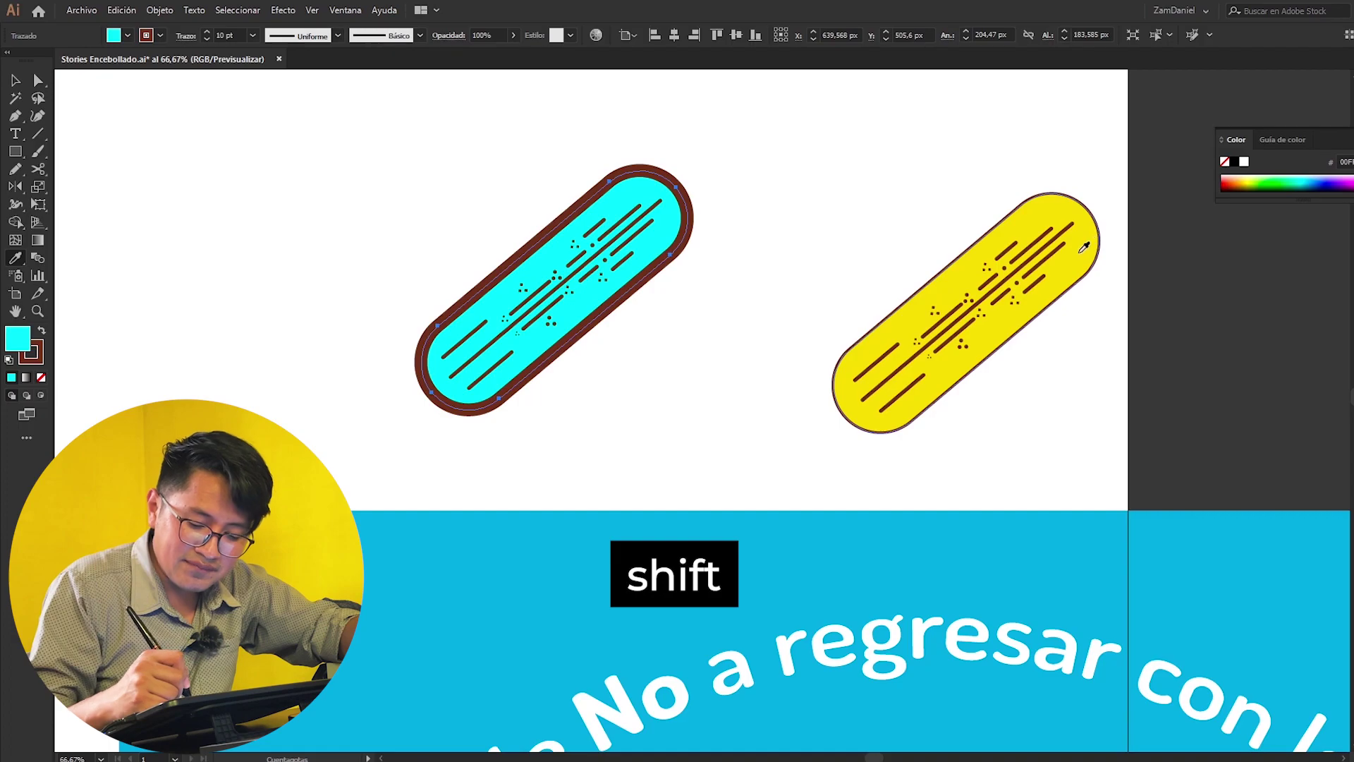
left_click(1084, 246, "shift")
key("v")
left_click(762, 245)
key("ctrl+plus")
scroll(759, 220, "up", 2)
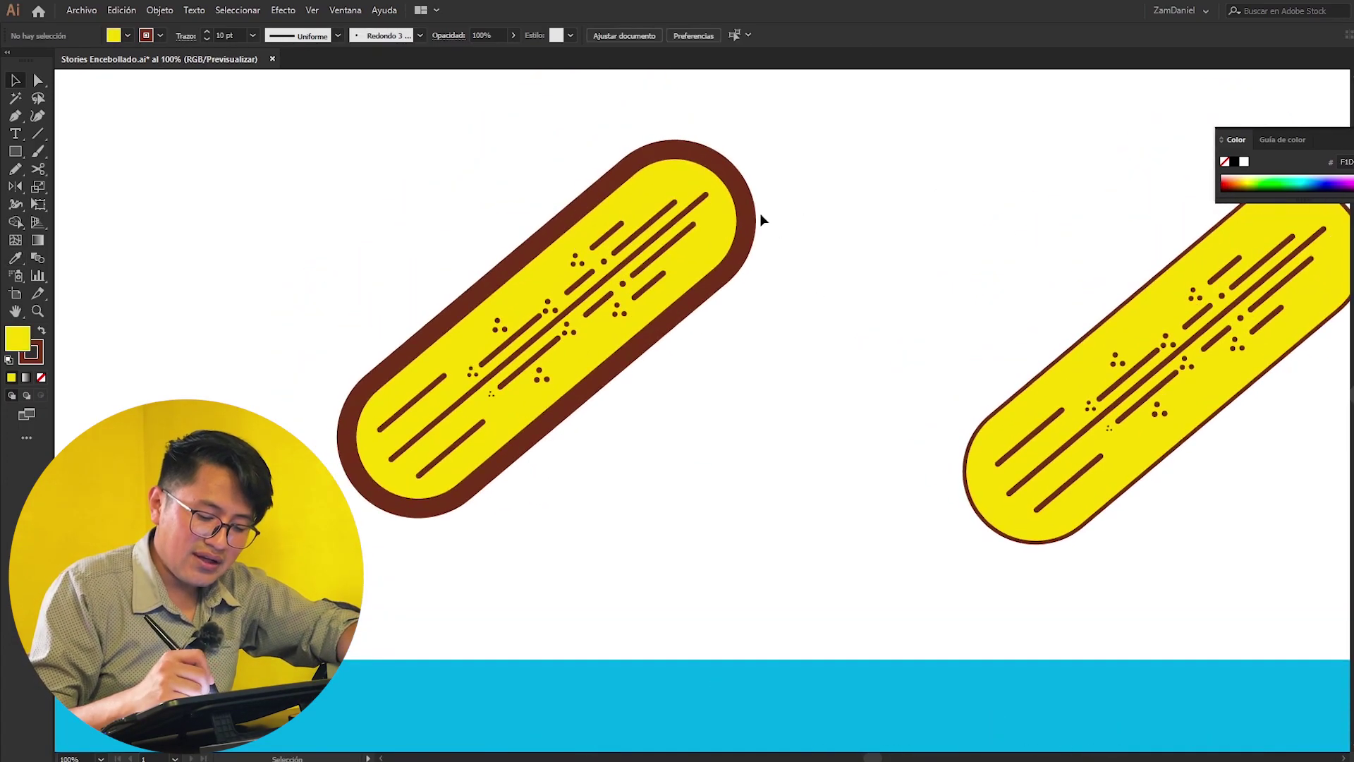
left_click(762, 281)
left_click_drag(856, 270, 843, 273)
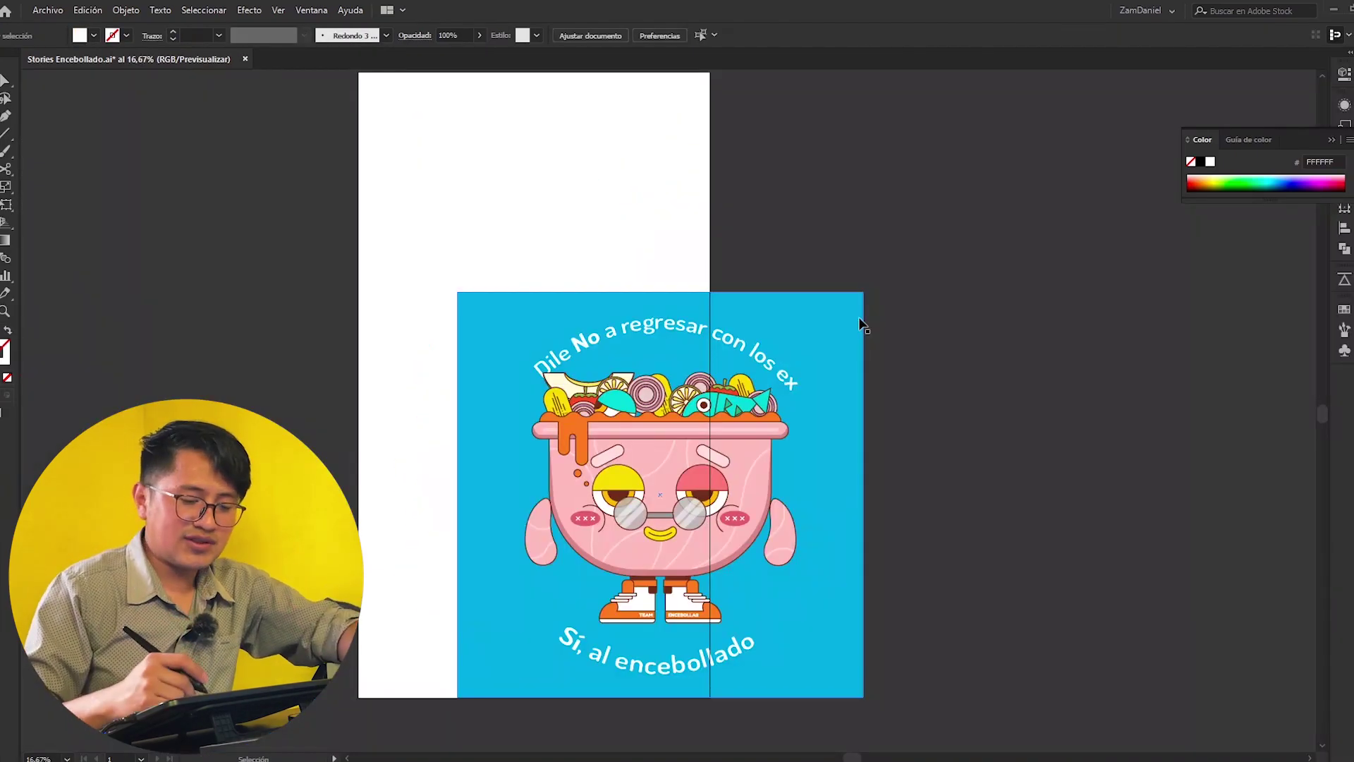
Drag the artboard edges manually to the poster and delete the stray vertical text.
key("ctrl+minus")
key("shift+o")
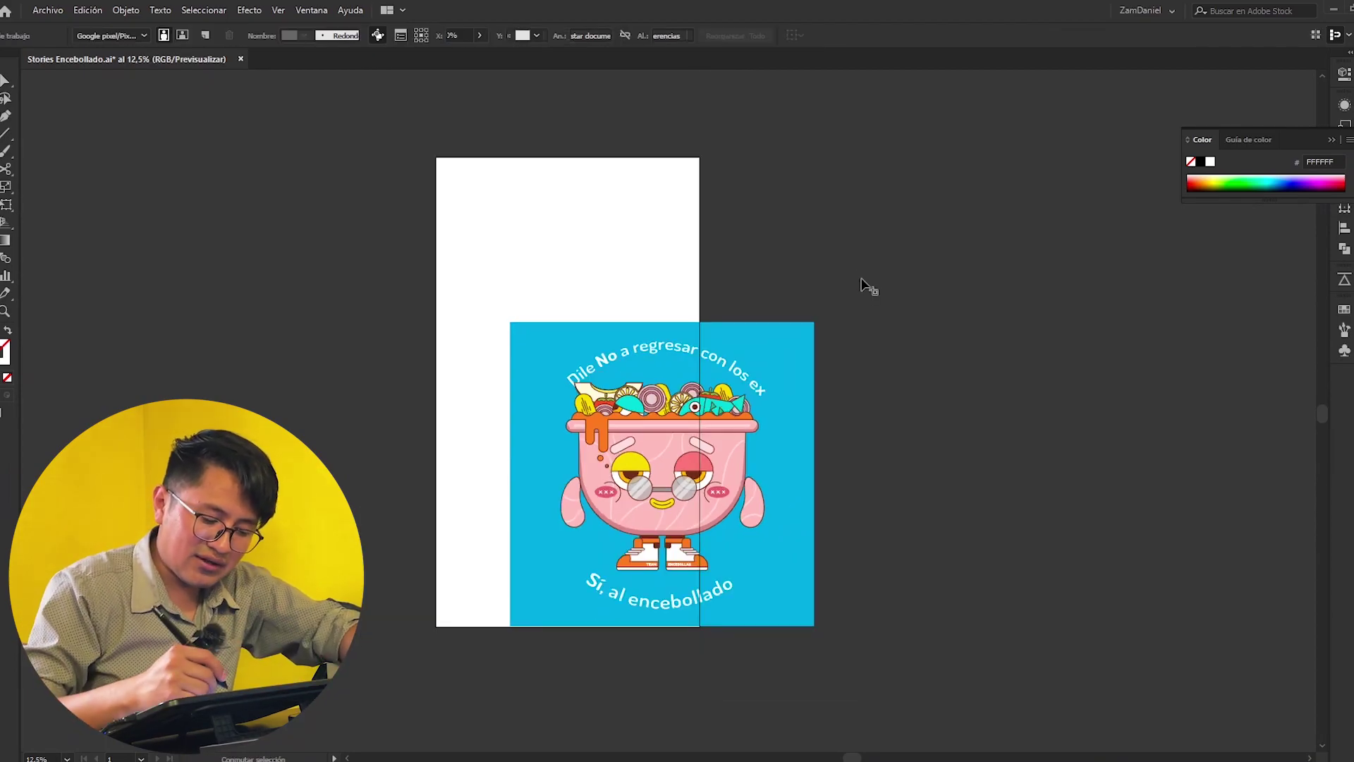
left_click_drag(699, 392, 816, 389)
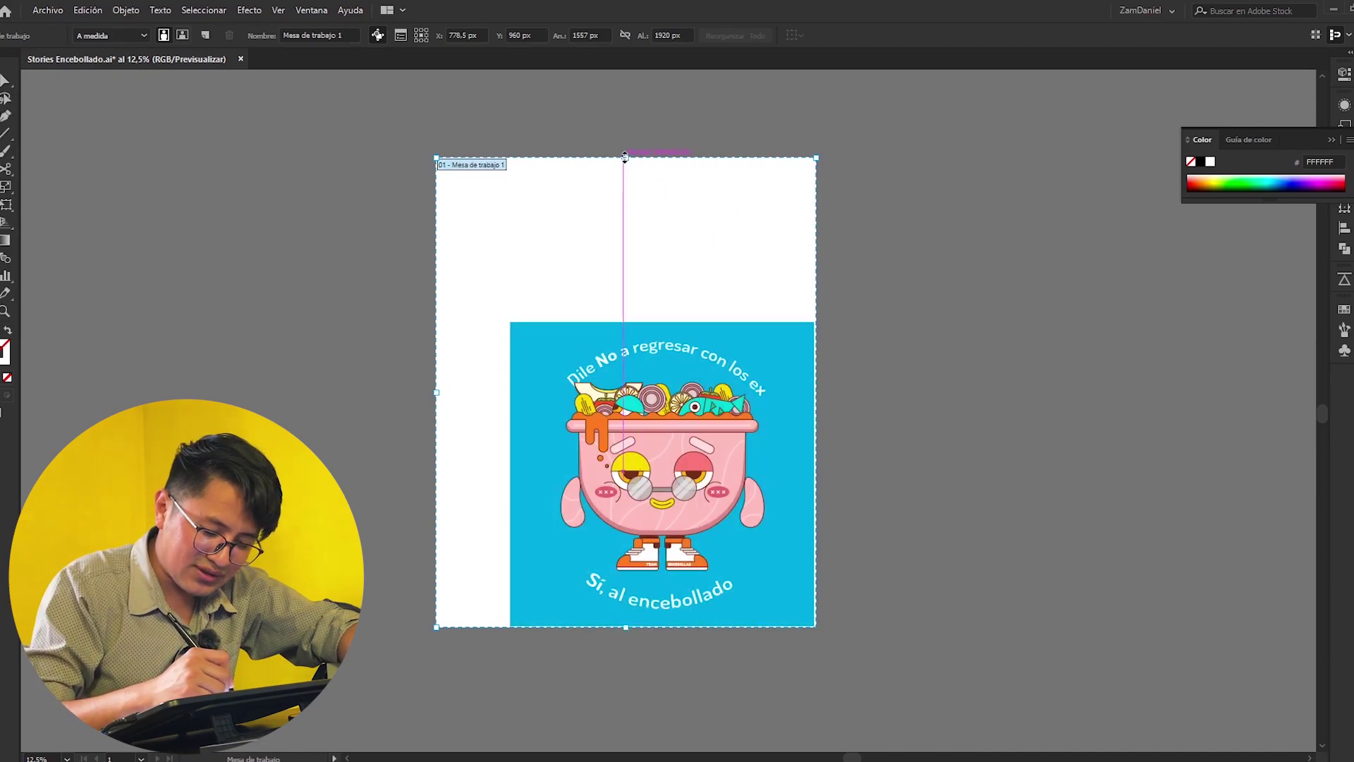
left_click_drag(624, 157, 625, 323)
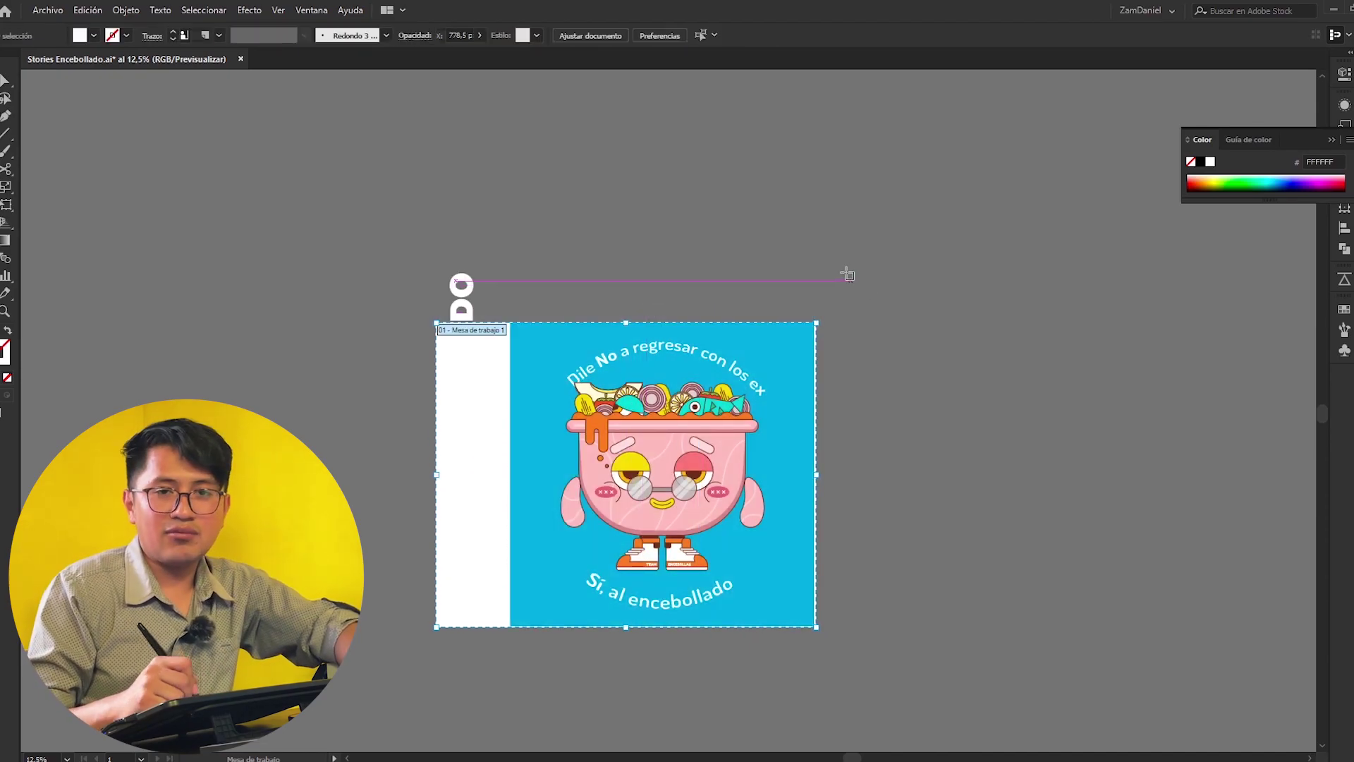
key("Escape")
left_click_drag(421, 258, 431, 296)
key("Delete")
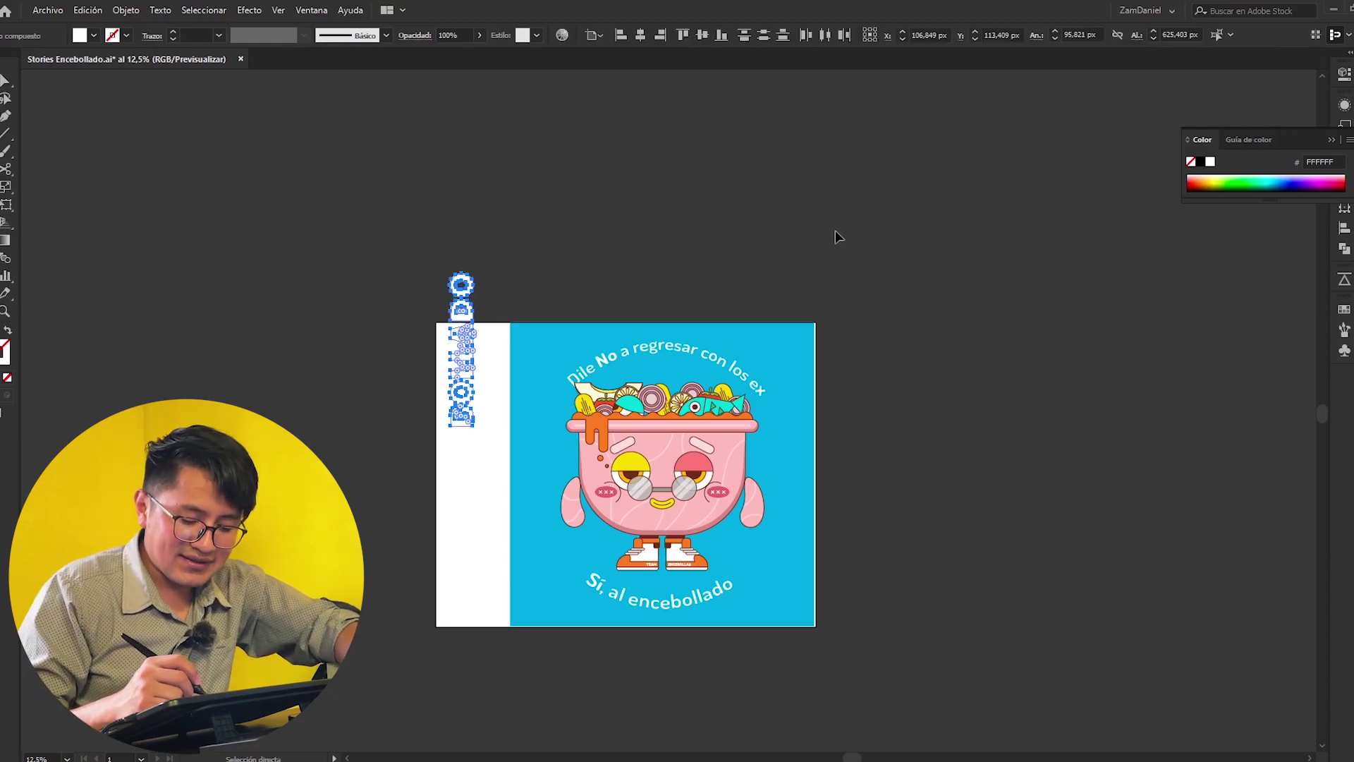
key("v")
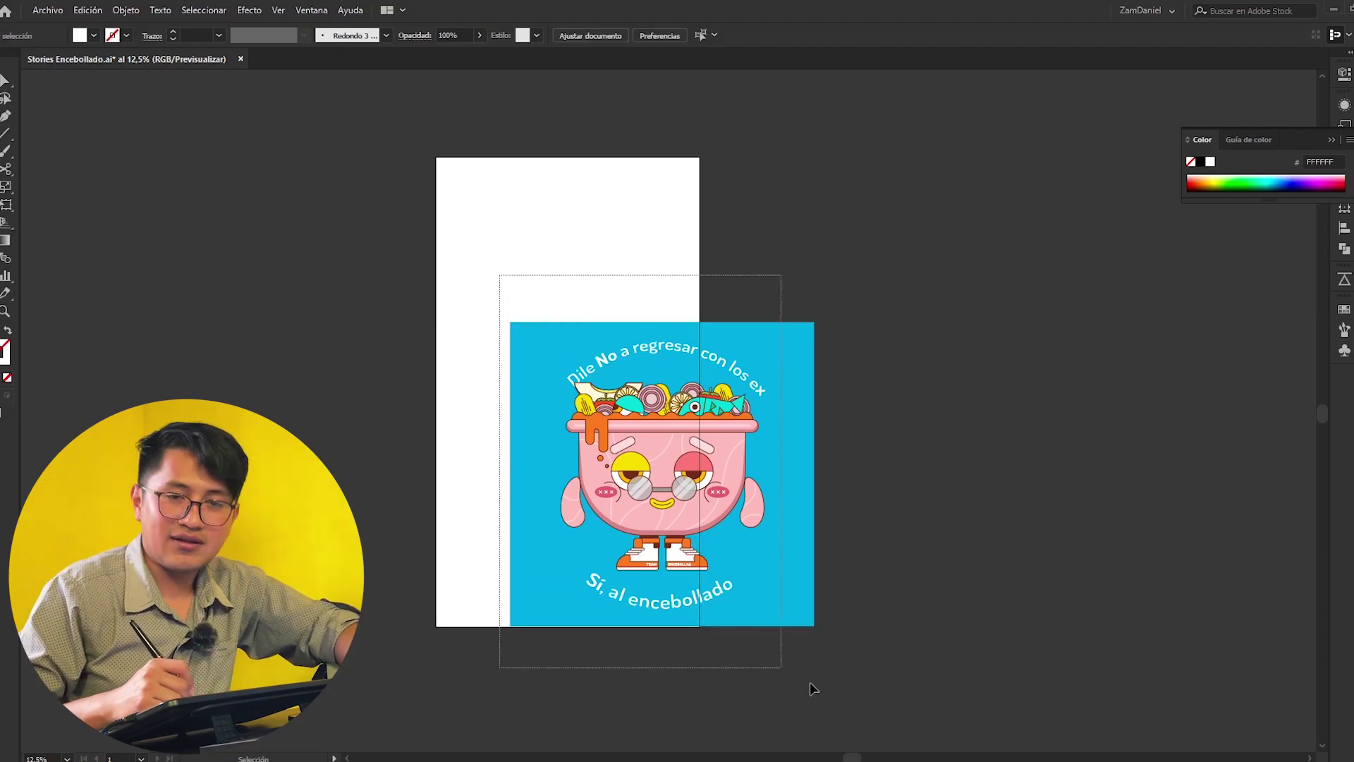
Select all artwork and apply Encajar en ilustración seleccionada to fit the artboard.
key("ctrl+plus")
key("ctrl+a")
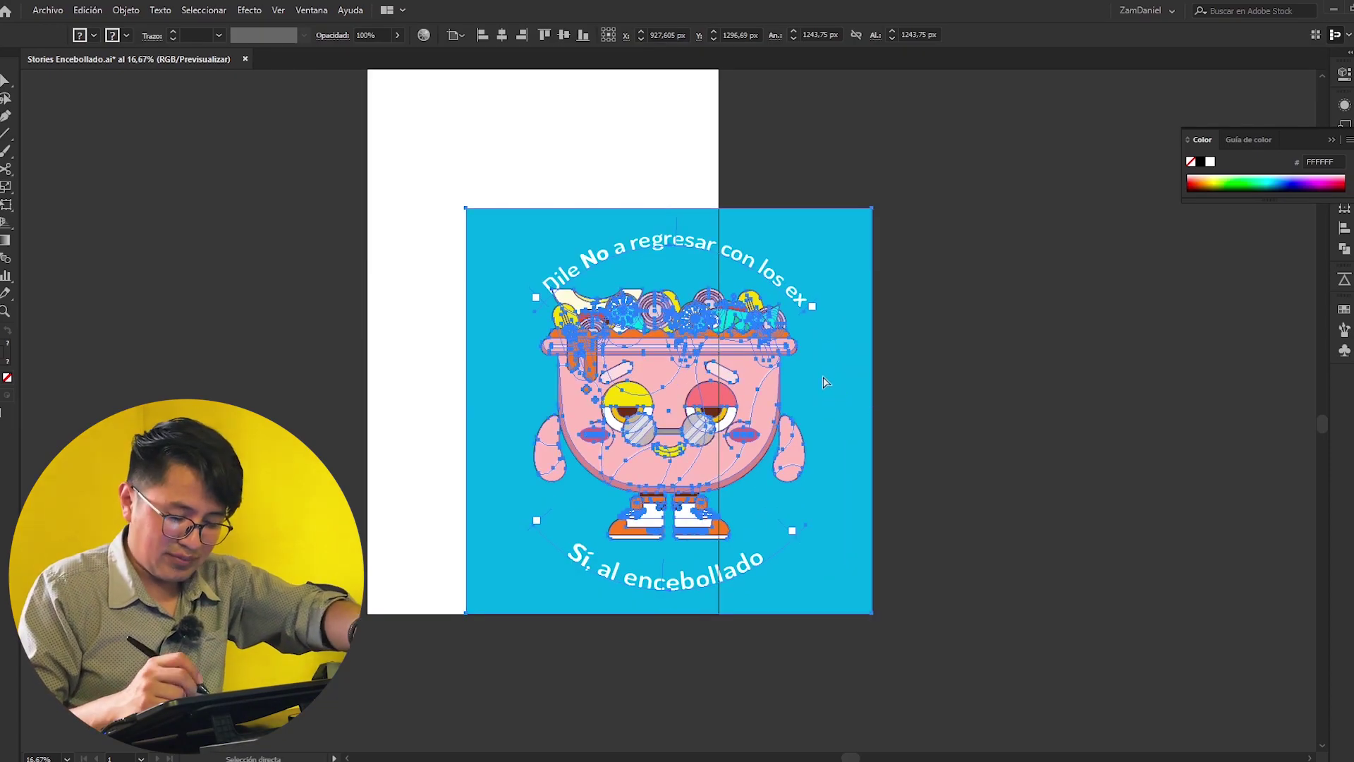
left_click_drag(853, 296, 849, 431)
key("ctrl+z")
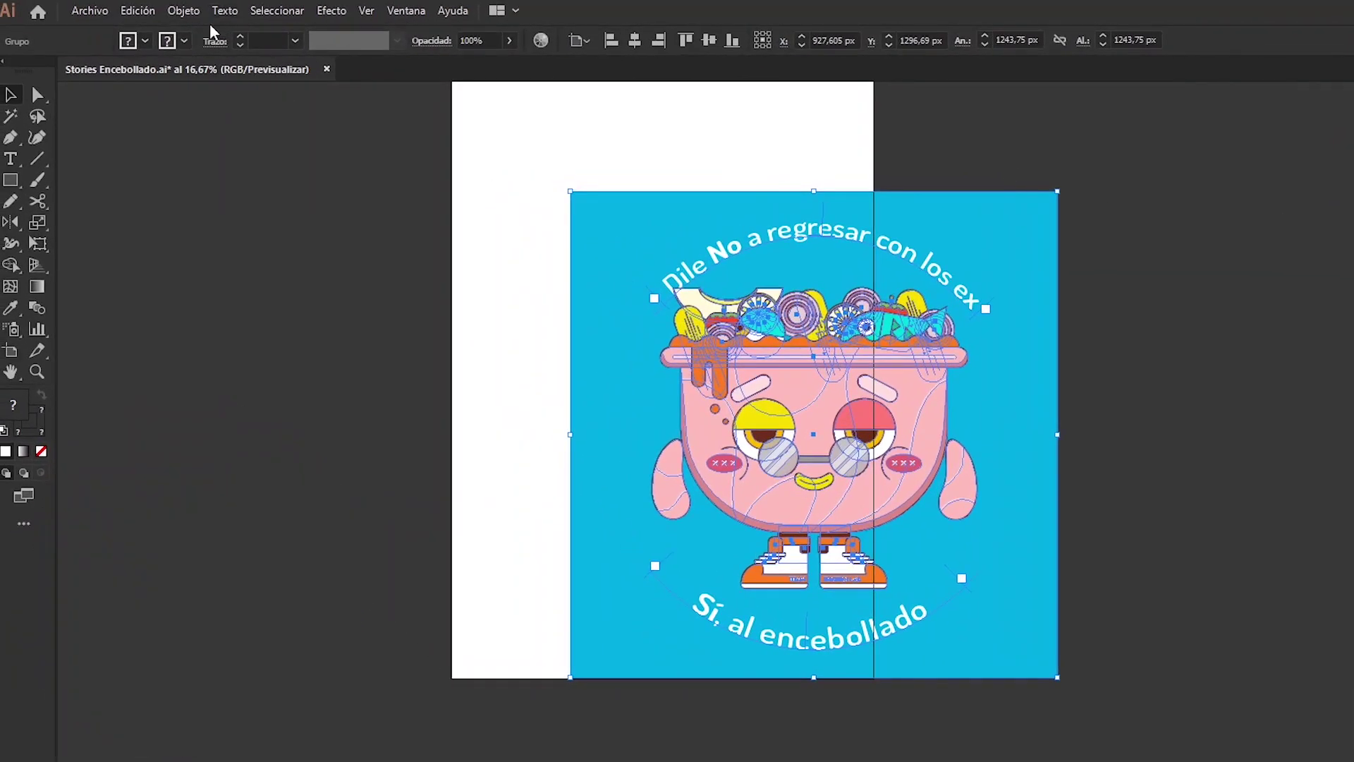
left_click(183, 11)
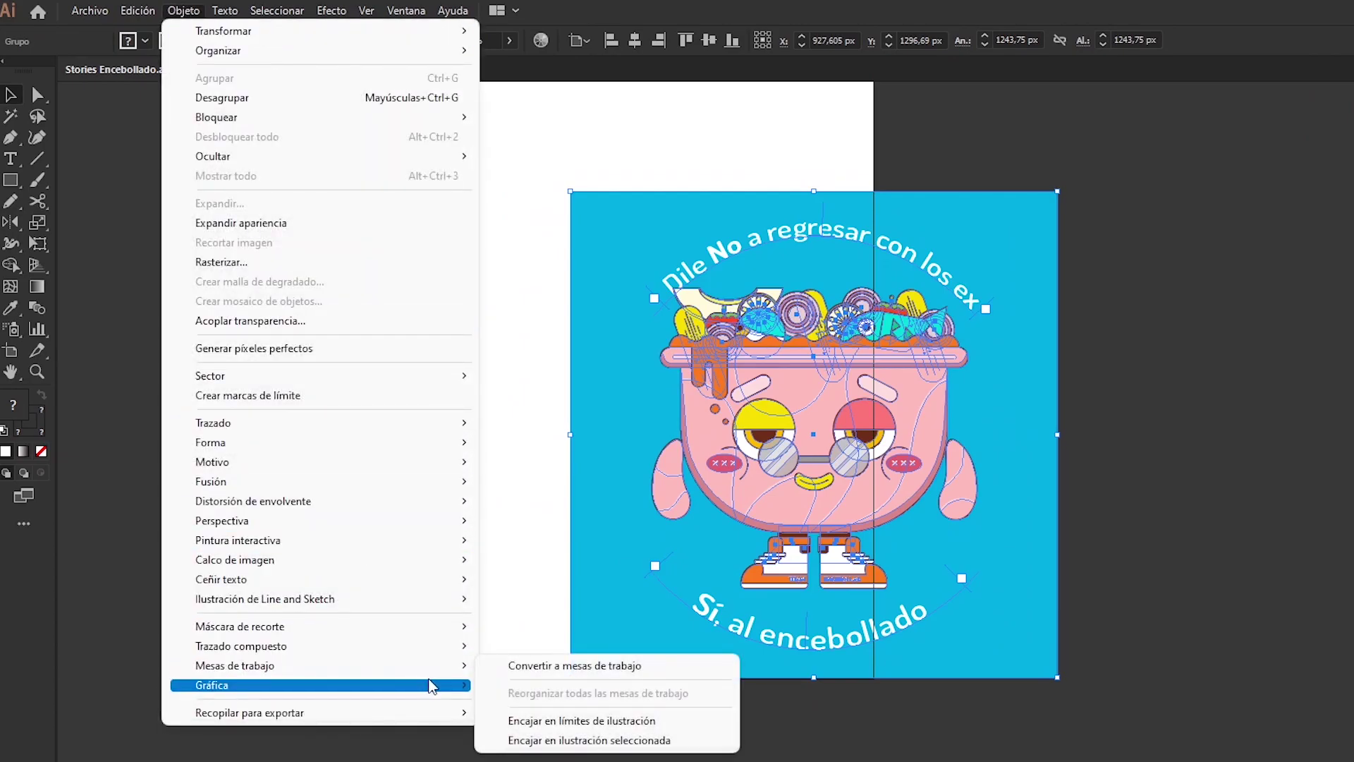
mouse_move(318, 666)
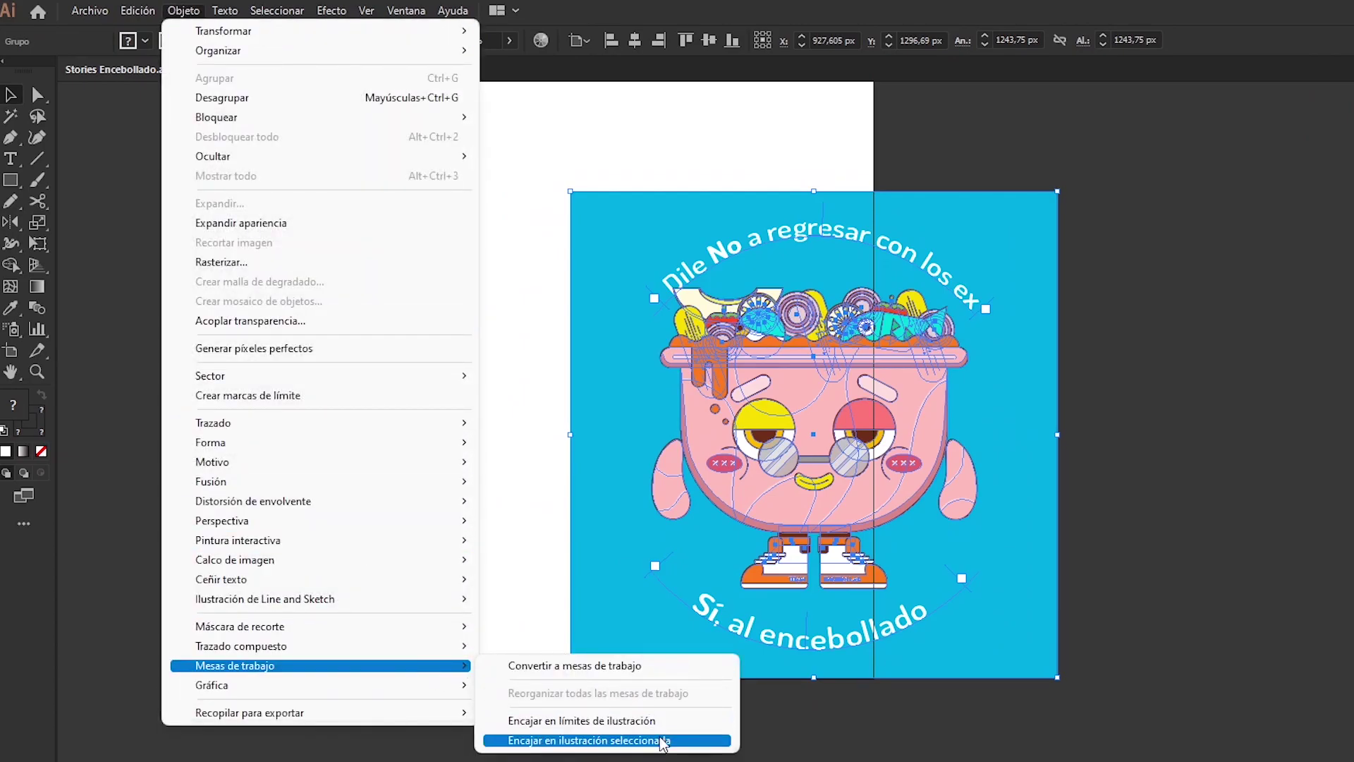
left_click(660, 742)
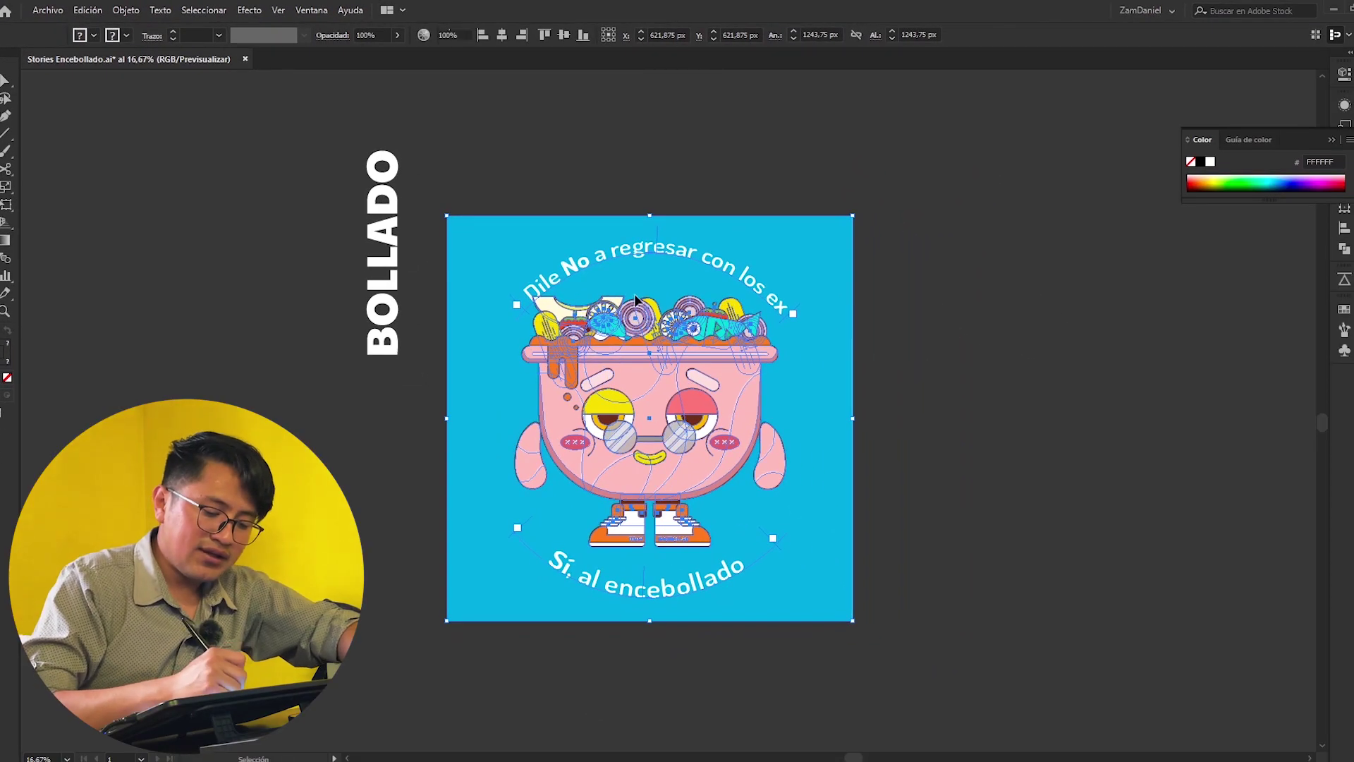
left_click(408, 357)
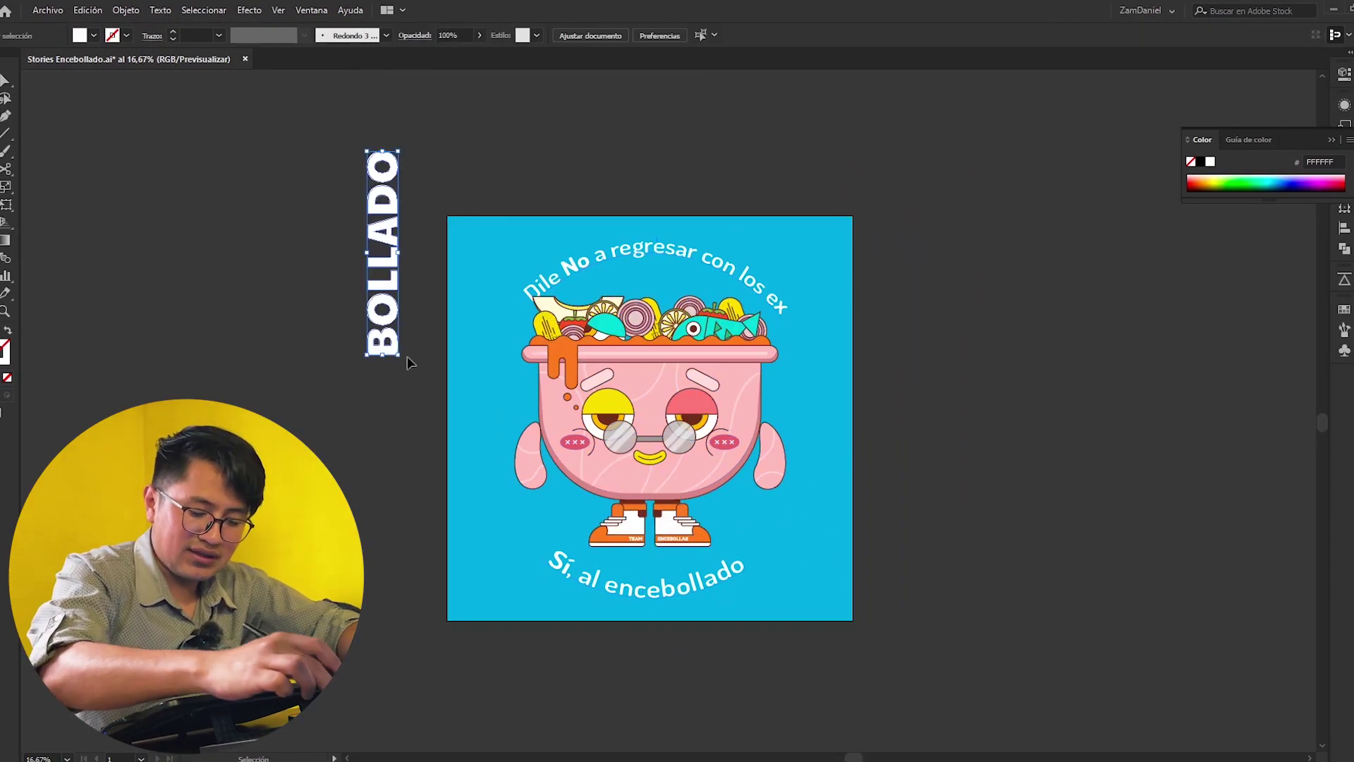
key("ctrl+0")
key("shift+o")
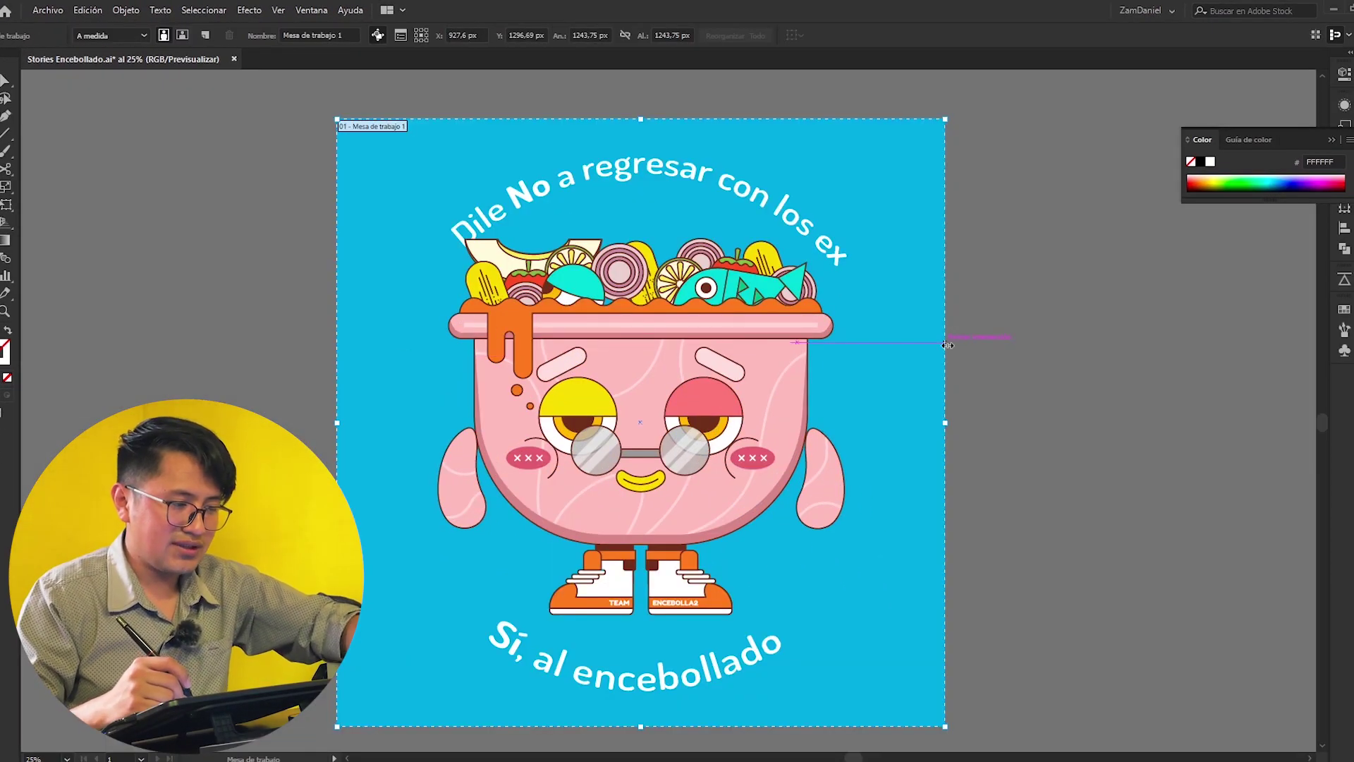
Exit the Artboard tool and zoom out and back in to review the square poster.
key("Escape")
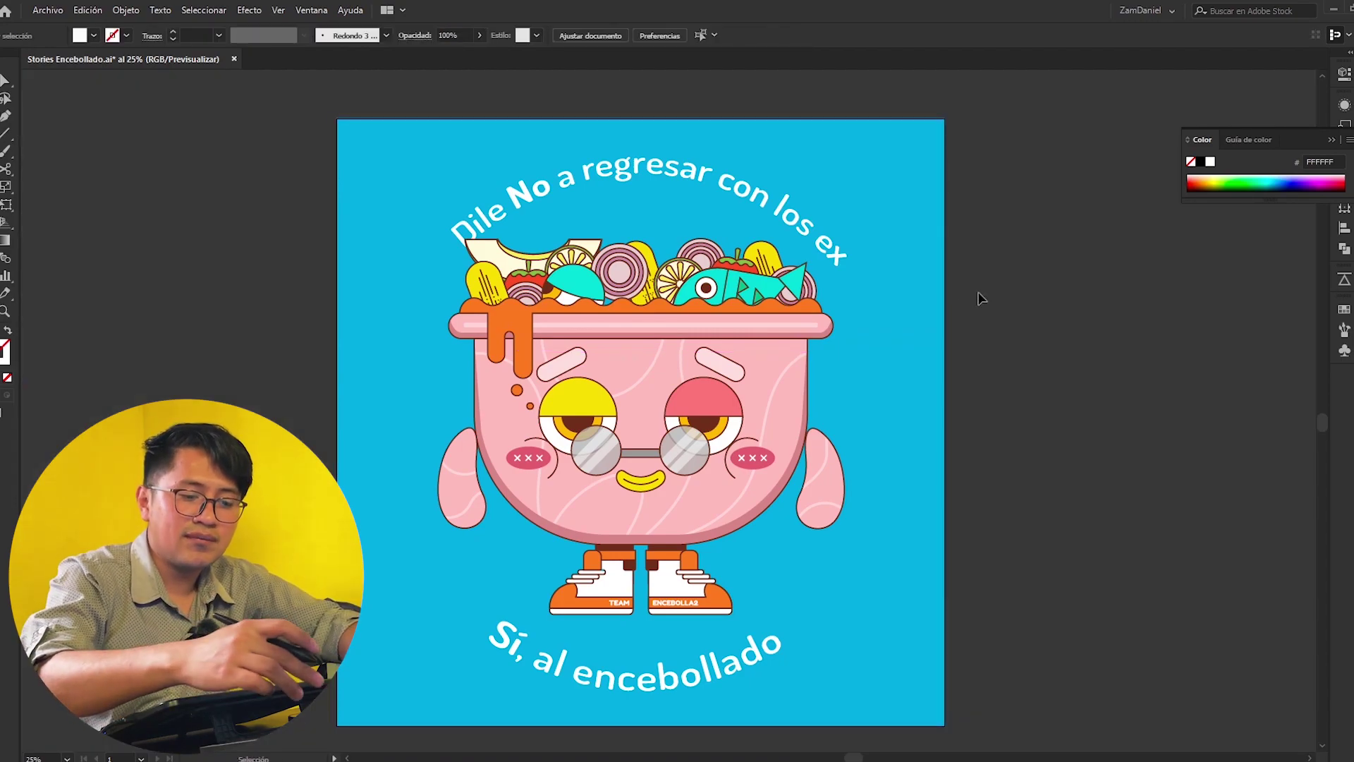
key("ctrl+minus")
key("ctrl+plus")
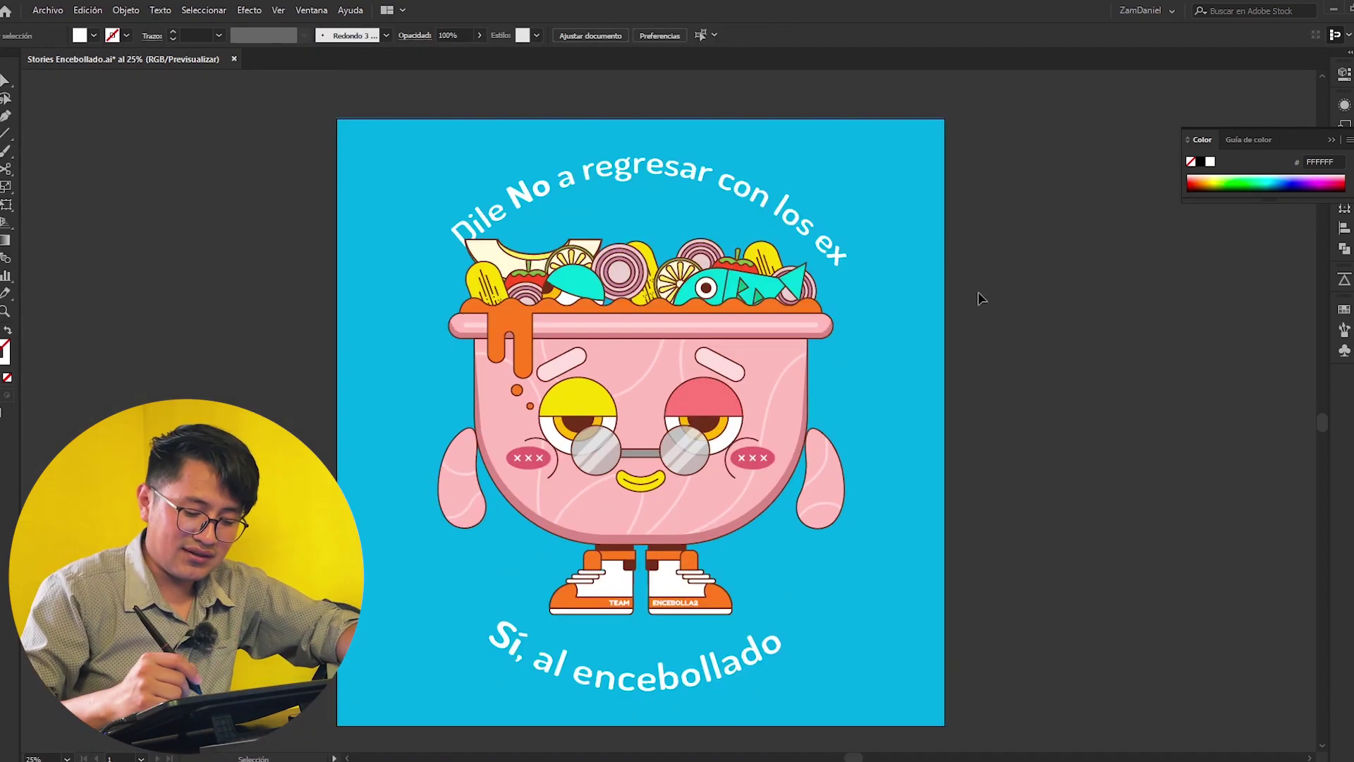